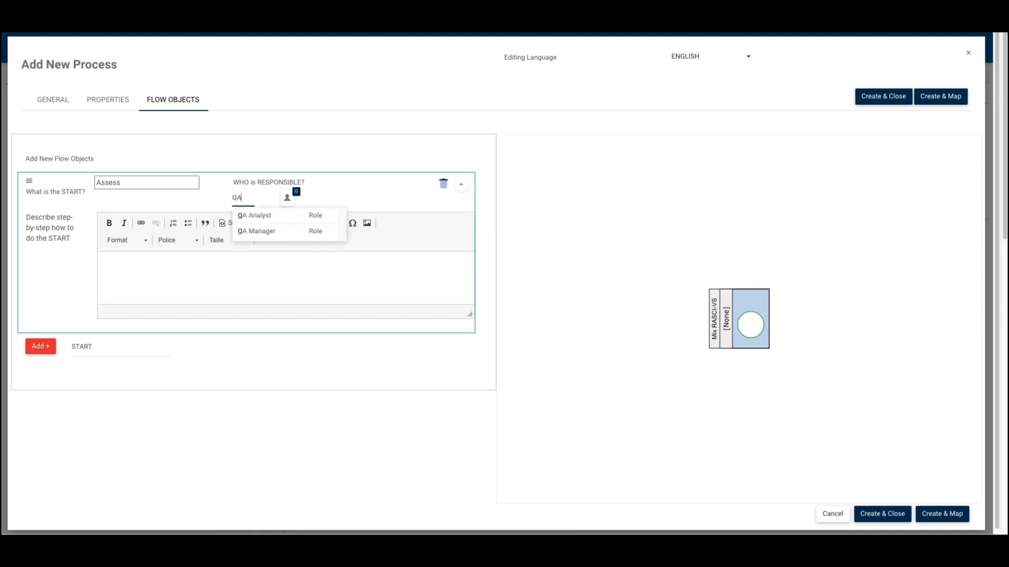
# - Assign the QA Manager role as responsible for the Assess START object and collapse its details
pyautogui.click(264, 231)
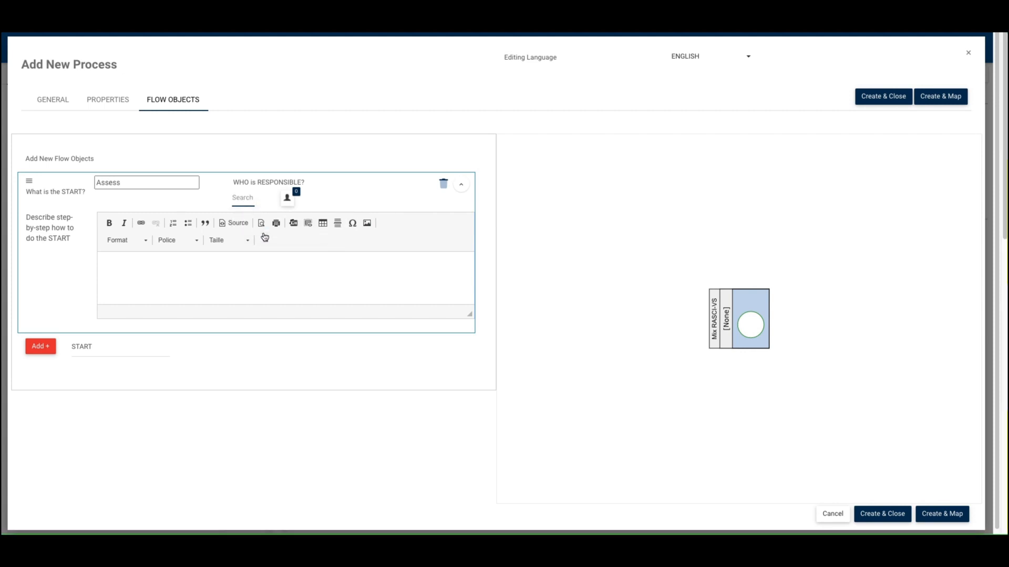
pyautogui.click(462, 185)
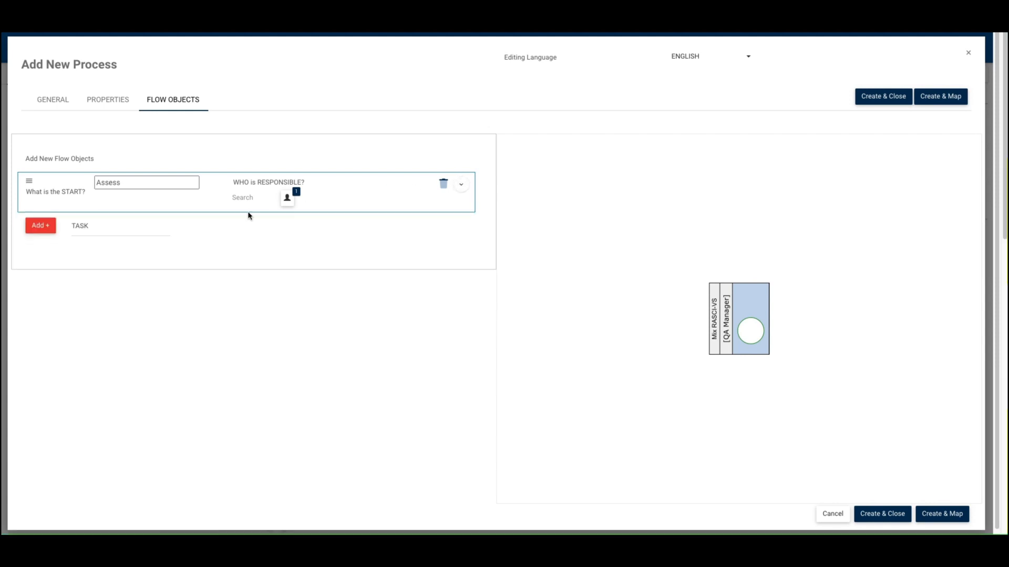
# - Add a TASK flow object named Analyze with the QA Analyst role responsible, and collapse its details
pyautogui.click(41, 226)
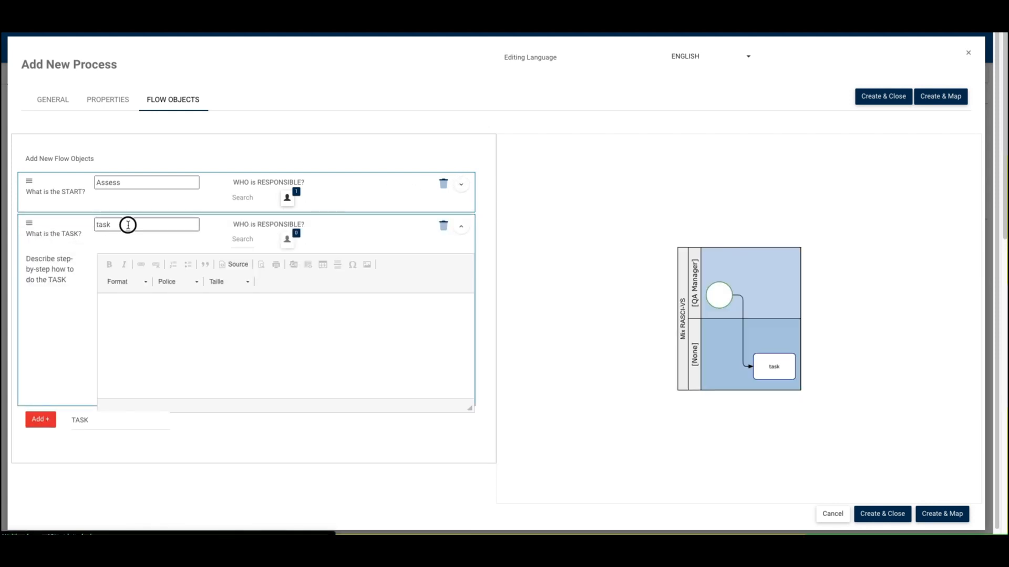
pyautogui.doubleClick(128, 224)
pyautogui.write('Analyze')
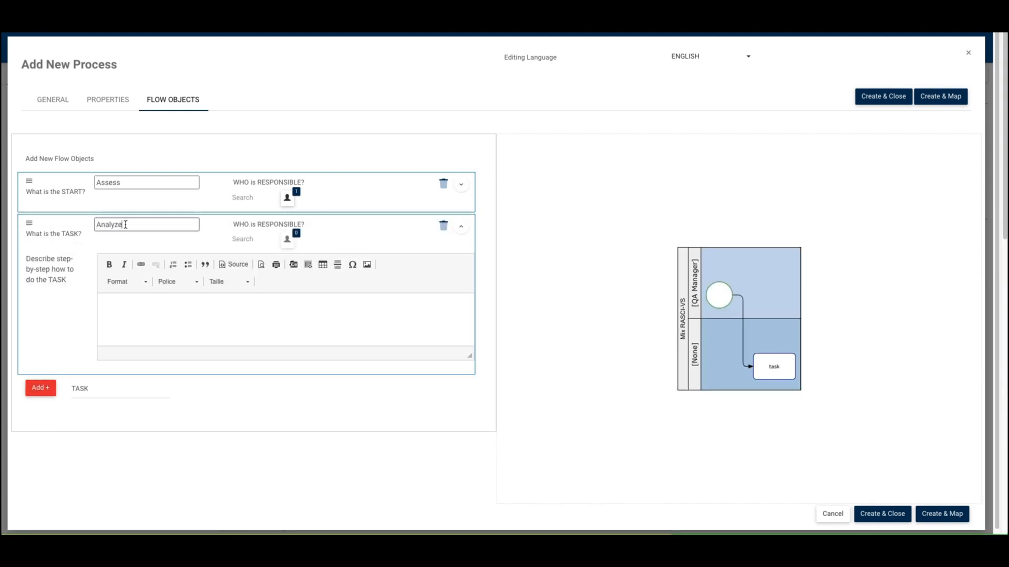
pyautogui.click(252, 240)
pyautogui.write('QA')
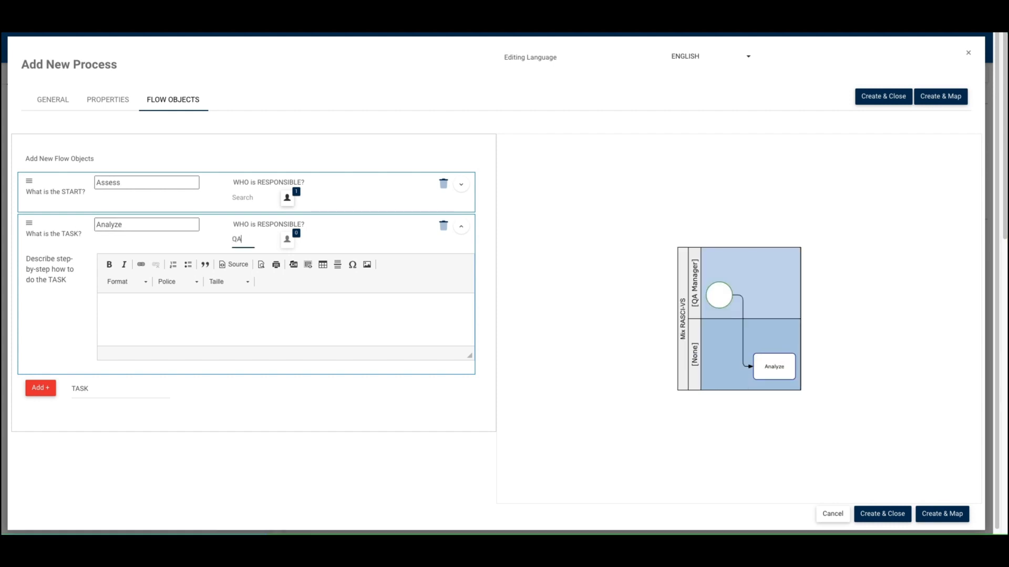
pyautogui.click(261, 255)
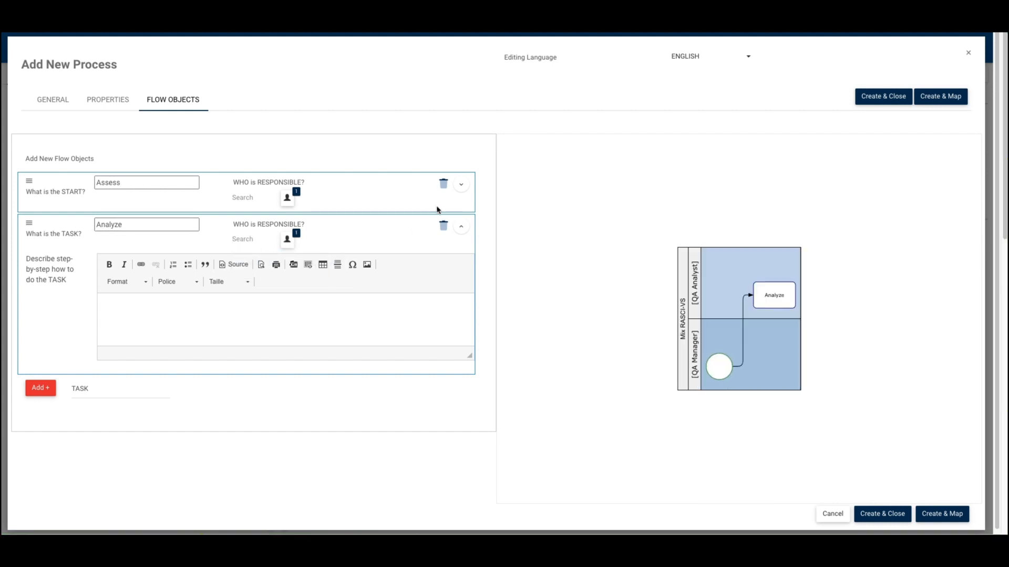
pyautogui.click(461, 227)
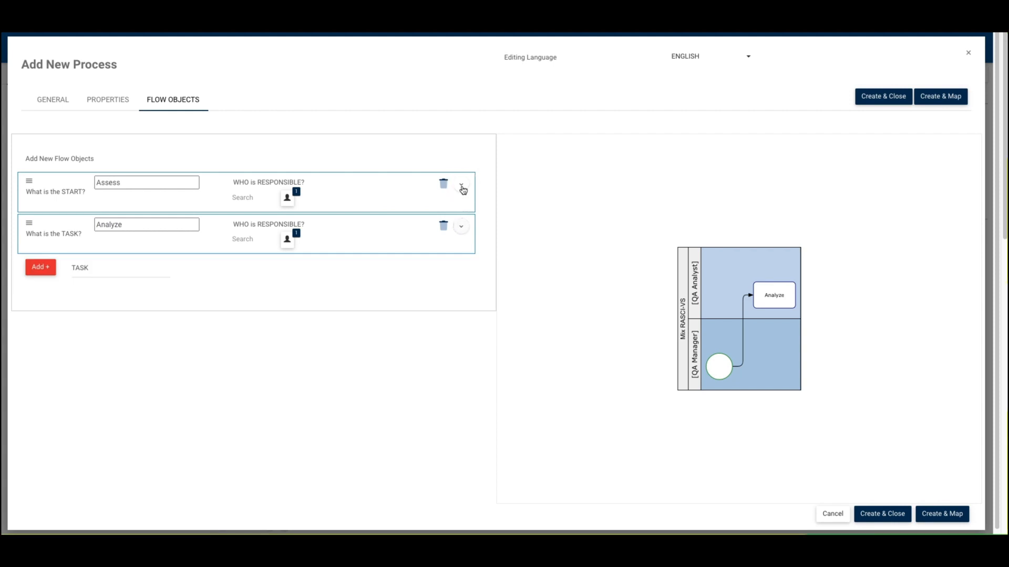
# - Enter "Assess the new project." as the step-by-step description of the Assess START object
pyautogui.click(462, 187)
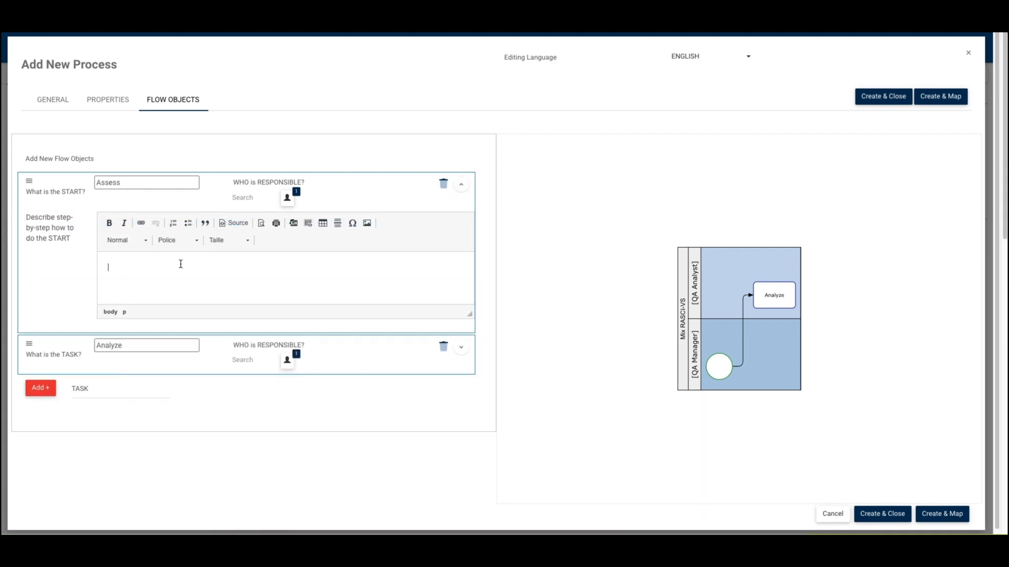
pyautogui.write('Assess the new')
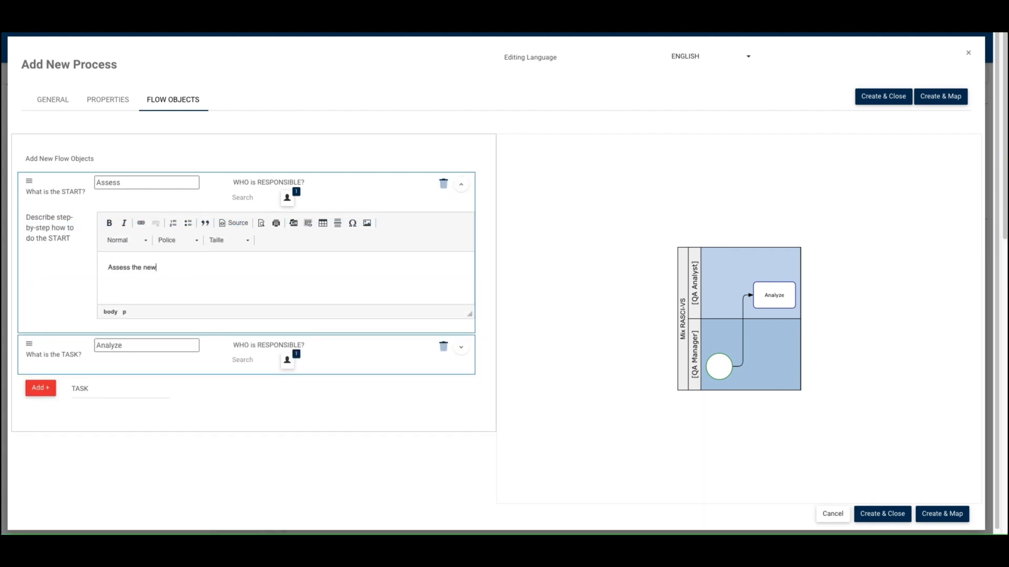
pyautogui.write(' project.')
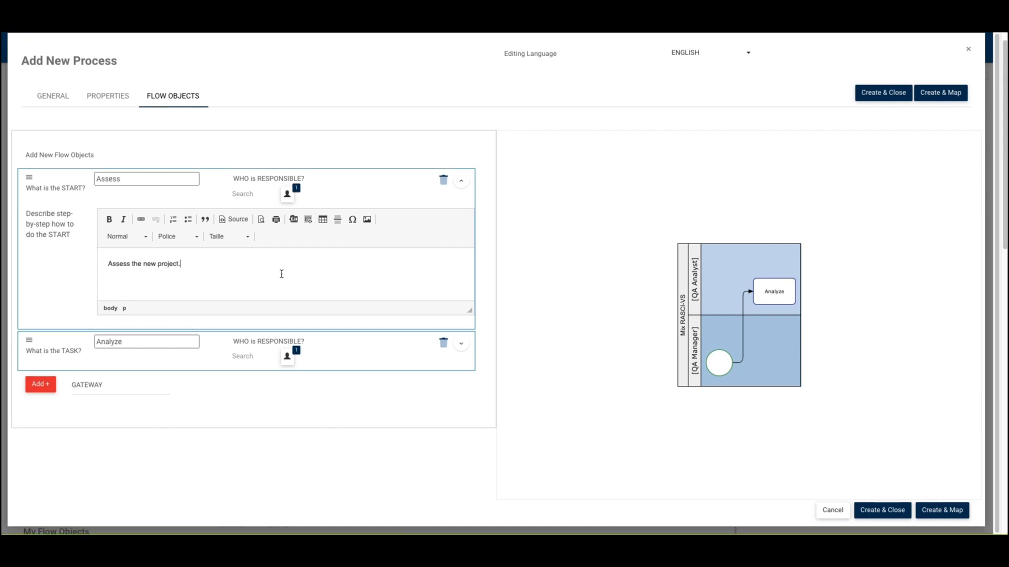
pyautogui.click(465, 182)
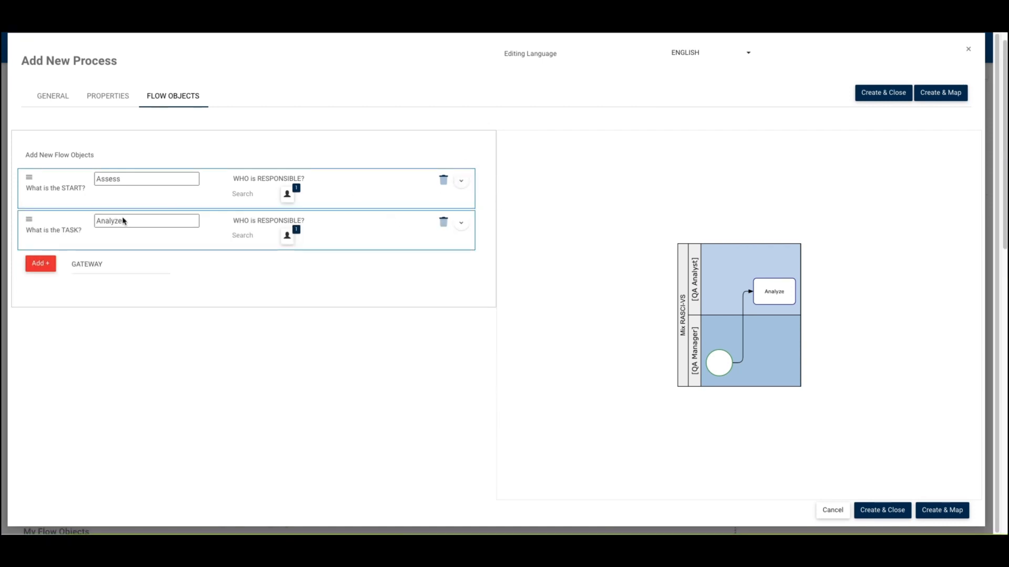
# - Add a GATEWAY flow object named Plan and assign the QA Manager role as responsible
pyautogui.click(89, 264)
pyautogui.click(89, 265)
pyautogui.click(40, 263)
pyautogui.doubleClick(129, 263)
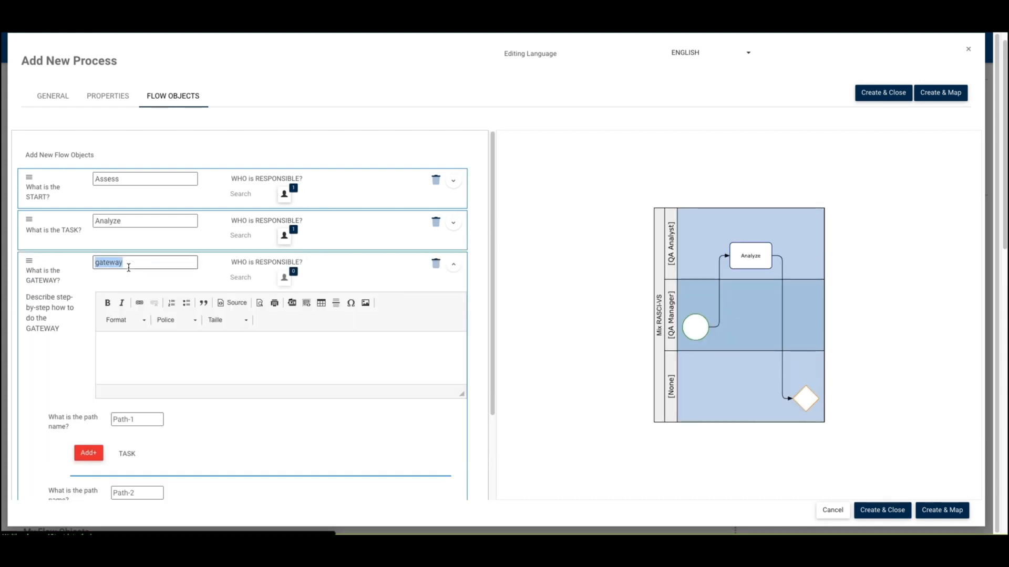
pyautogui.write('Plan')
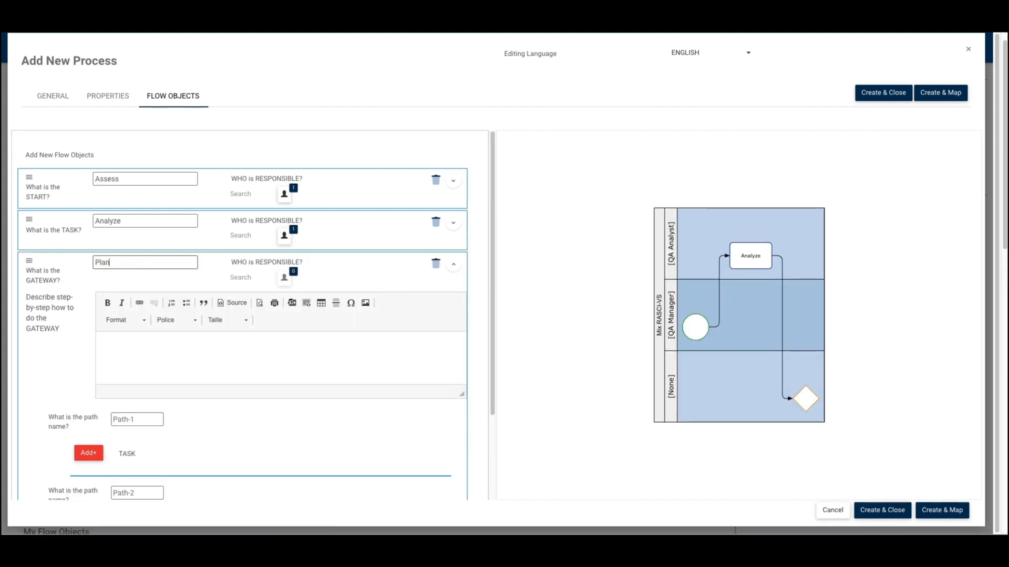
pyautogui.click(243, 277)
pyautogui.write('QA')
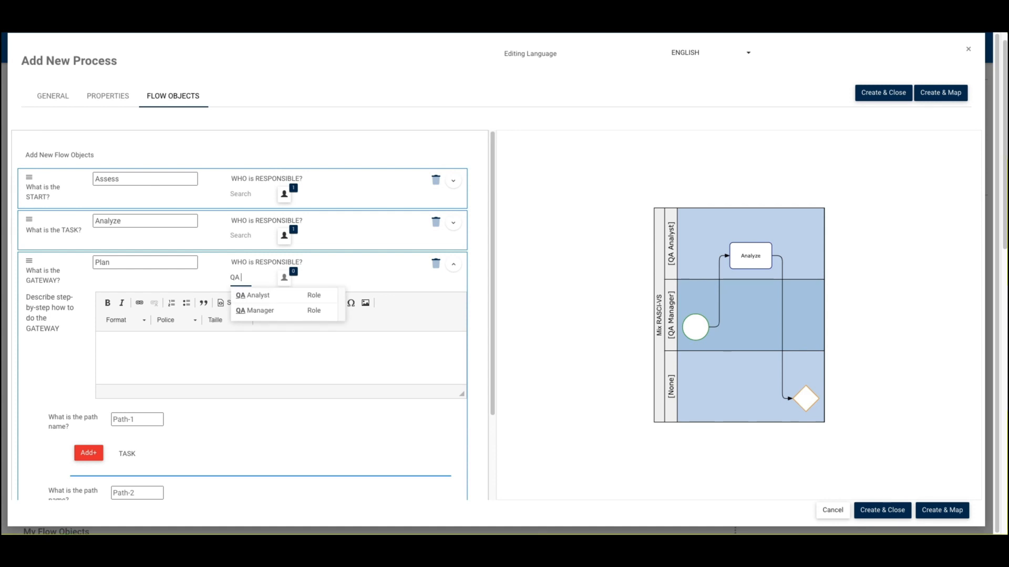
pyautogui.click(251, 310)
# - Name the Plan gateway's first path Audit and add an END object named Done to it
pyautogui.scroll(-2, 232, 313)
pyautogui.click(130, 314)
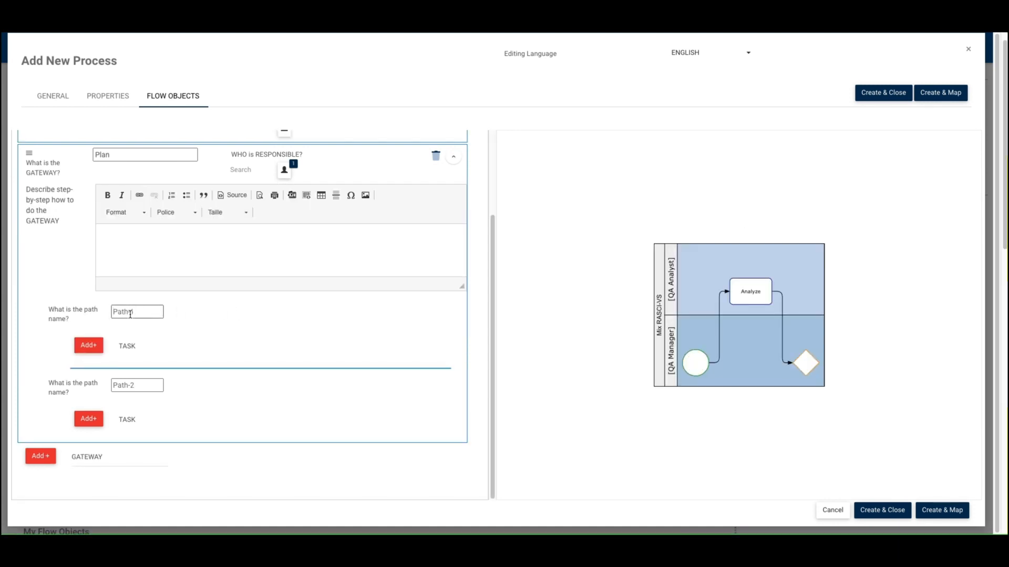
pyautogui.write('Audit')
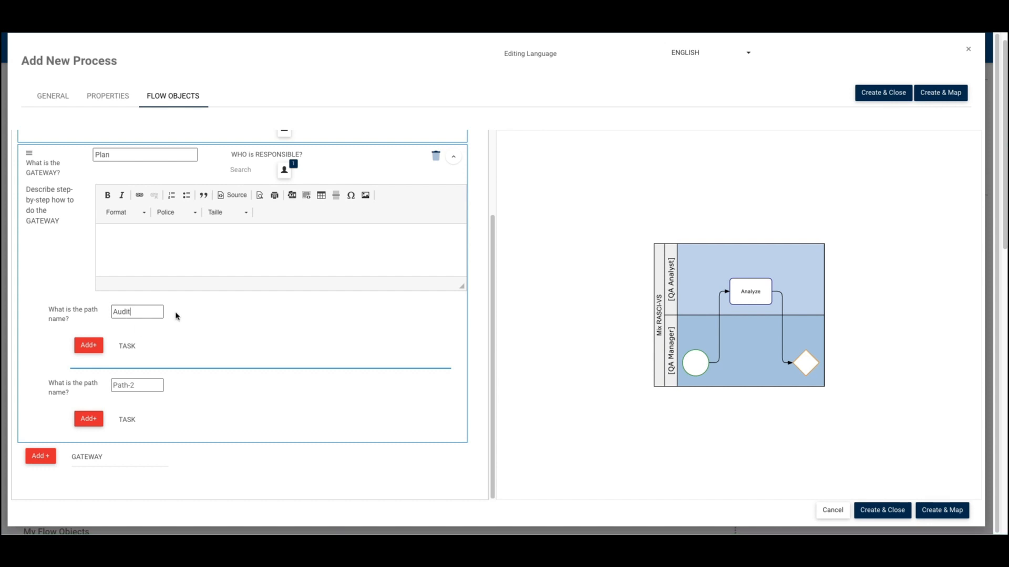
pyautogui.click(134, 351)
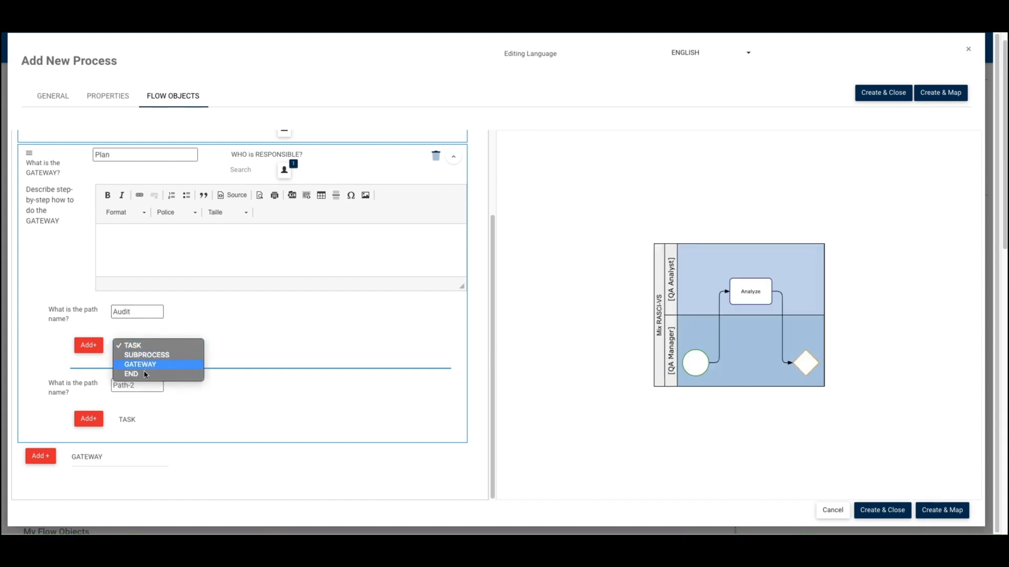
pyautogui.click(144, 374)
pyautogui.click(85, 345)
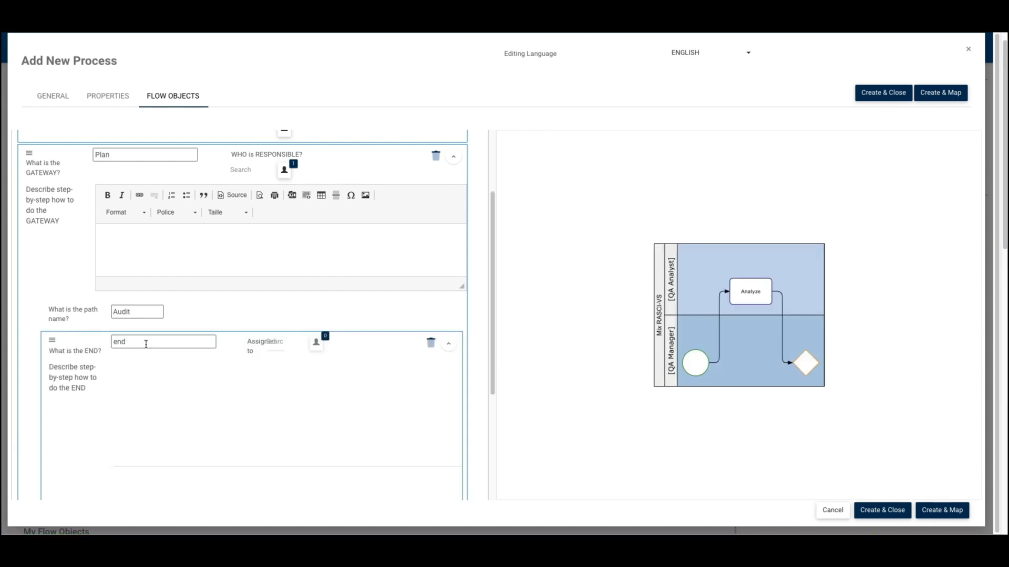
pyautogui.doubleClick(144, 341)
pyautogui.write('Done')
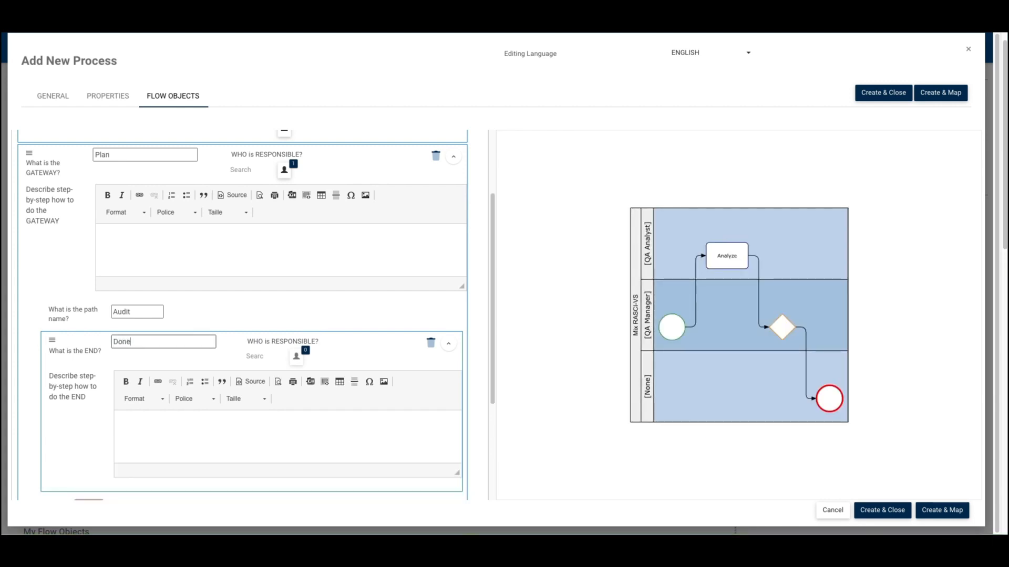
pyautogui.click(447, 345)
# - Name the Plan gateway's second path Release and add an END object named Done to it
pyautogui.scroll(-3, 214, 343)
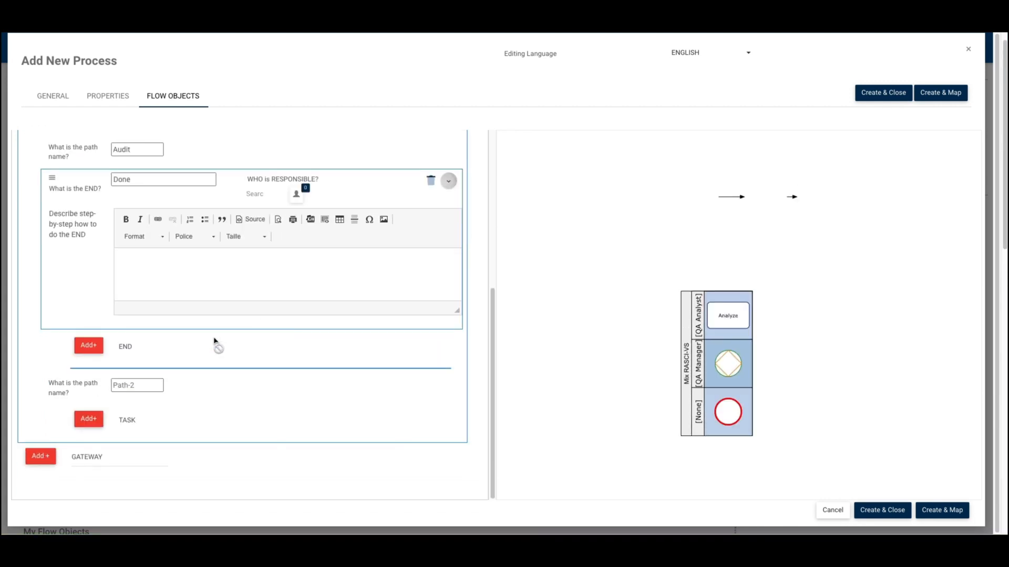
pyautogui.click(140, 385)
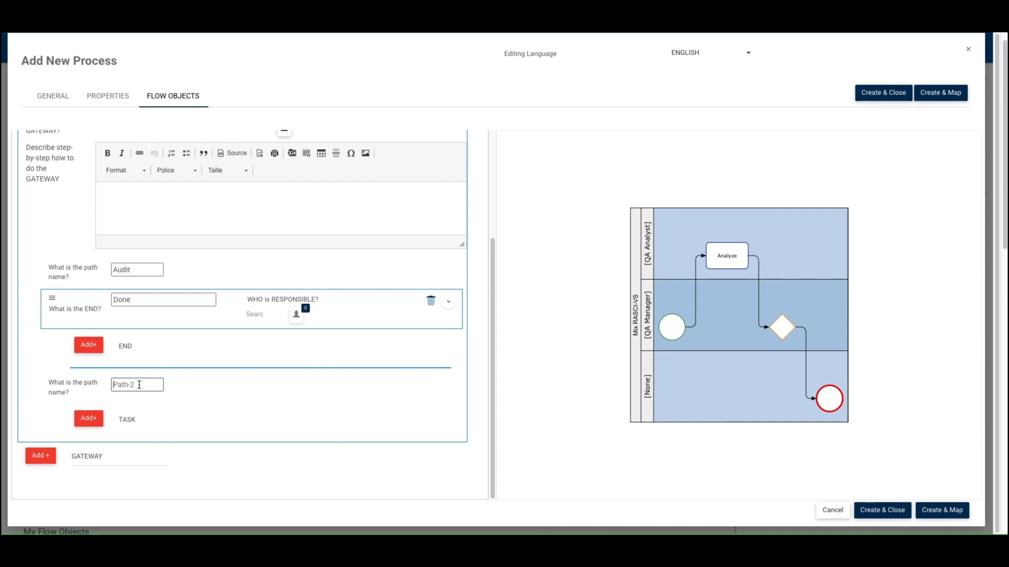
pyautogui.write('Releas')
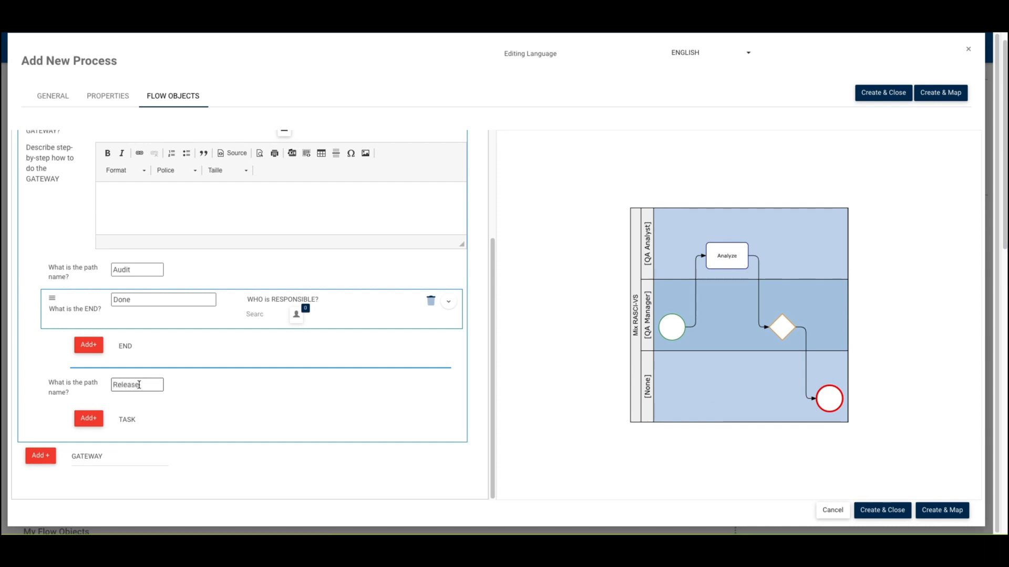
pyautogui.write('e')
pyautogui.click(128, 419)
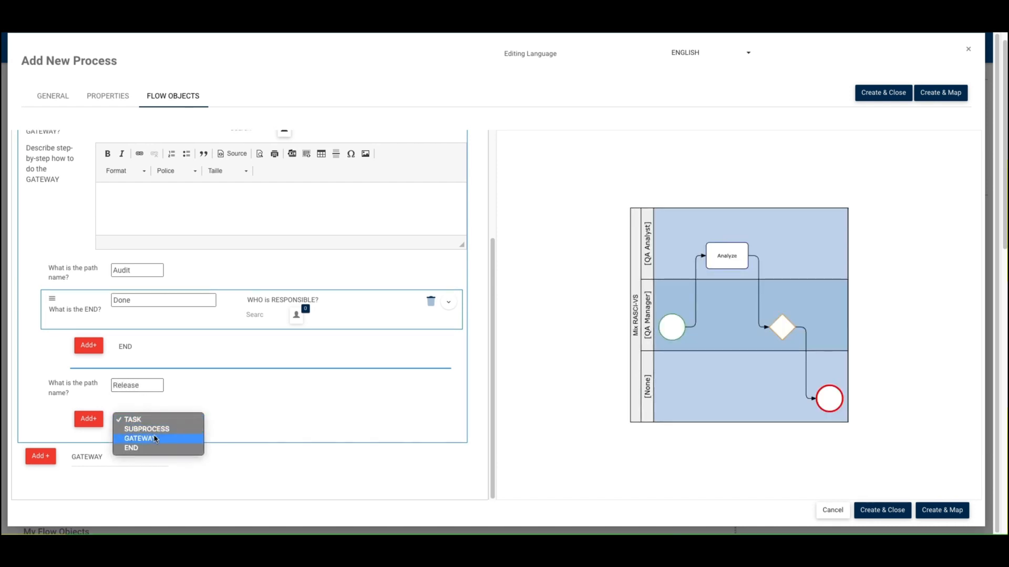
pyautogui.click(132, 448)
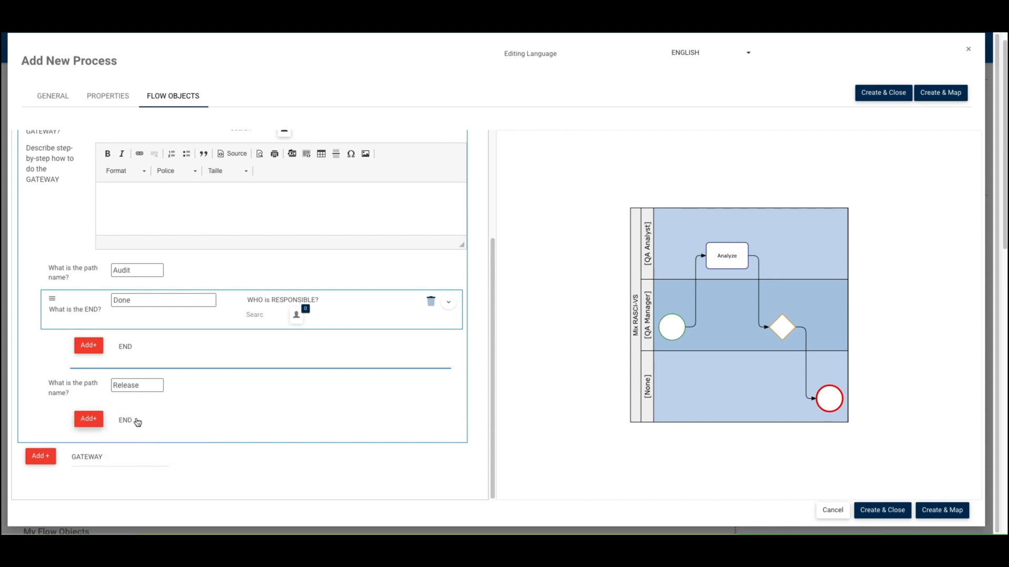
pyautogui.click(88, 419)
pyautogui.doubleClick(137, 414)
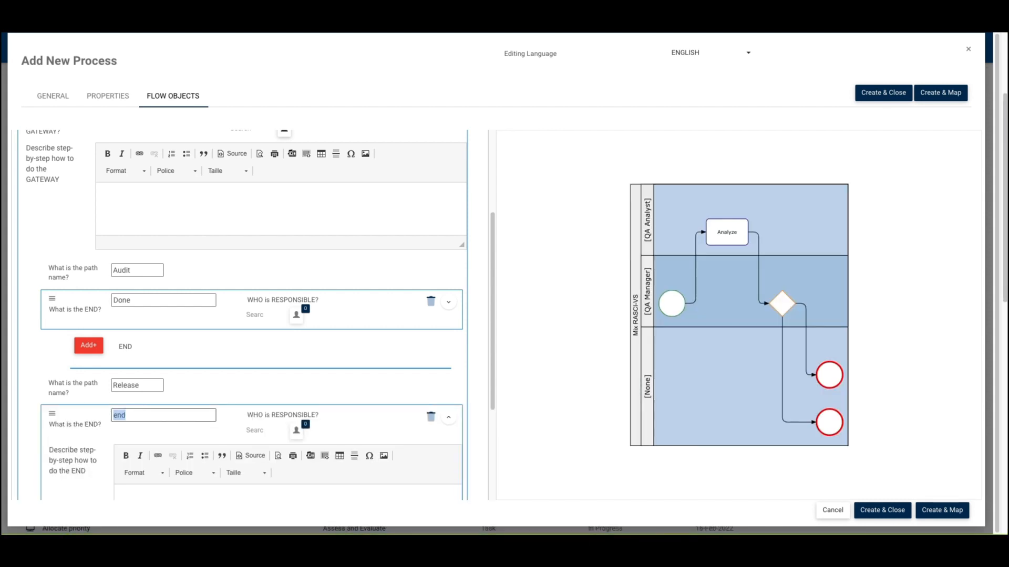
pyautogui.write('Done')
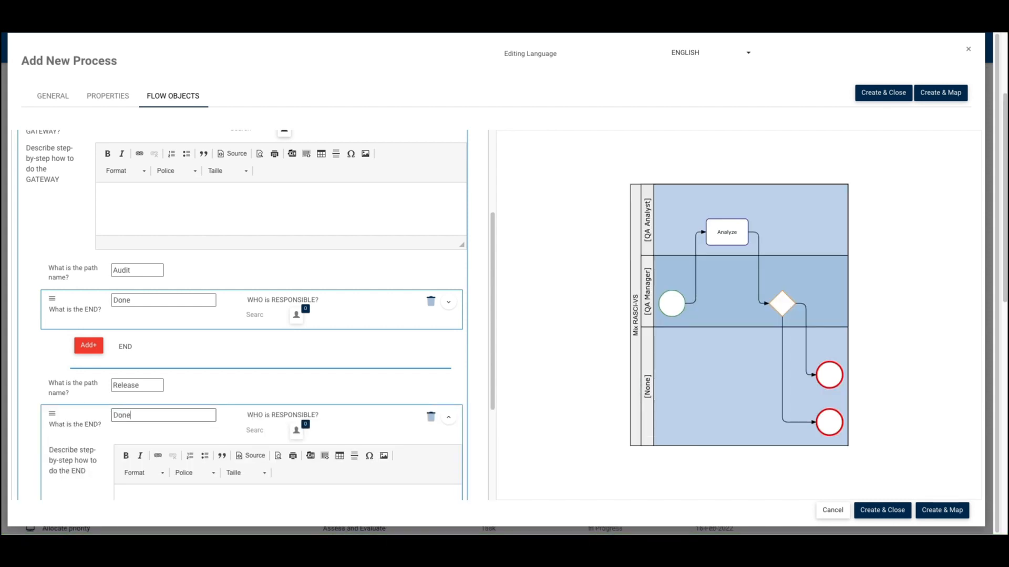
pyautogui.click(448, 415)
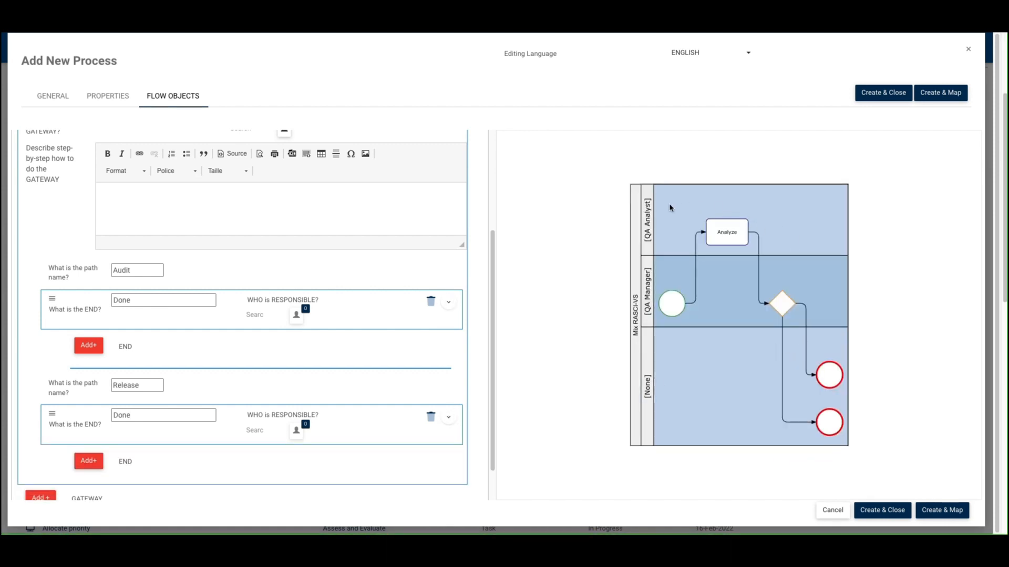
pyautogui.scroll(2, 354, 310)
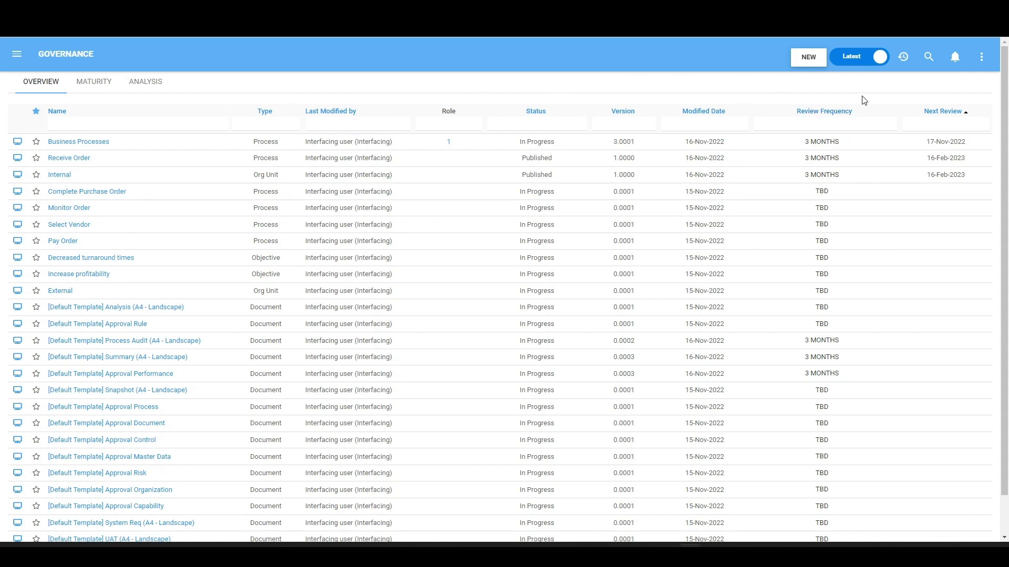
# - Check the review frequency options for the Monitor Order process without choosing one, and return to the Governance overview
pyautogui.click(856, 210)
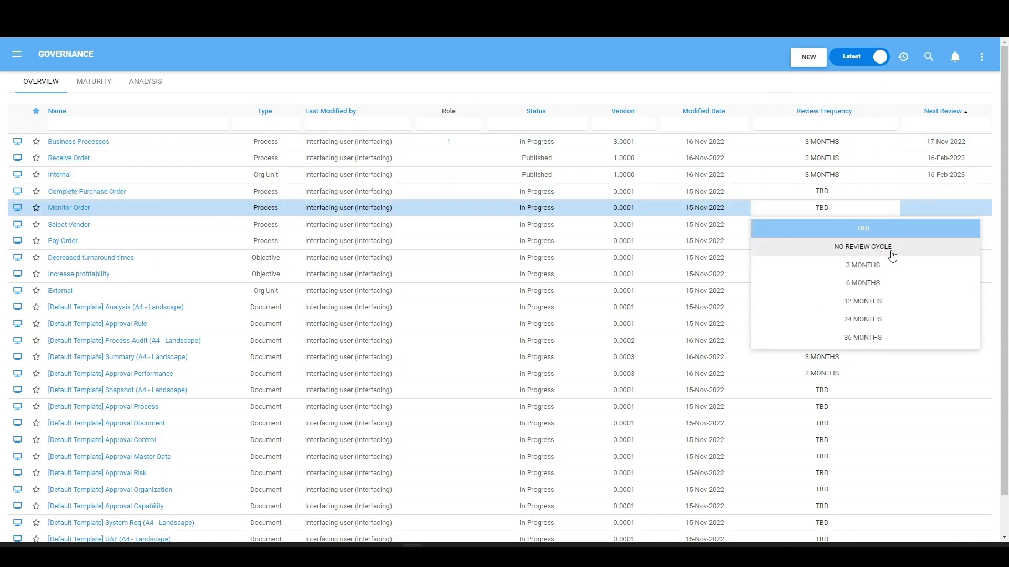
pyautogui.click(872, 100)
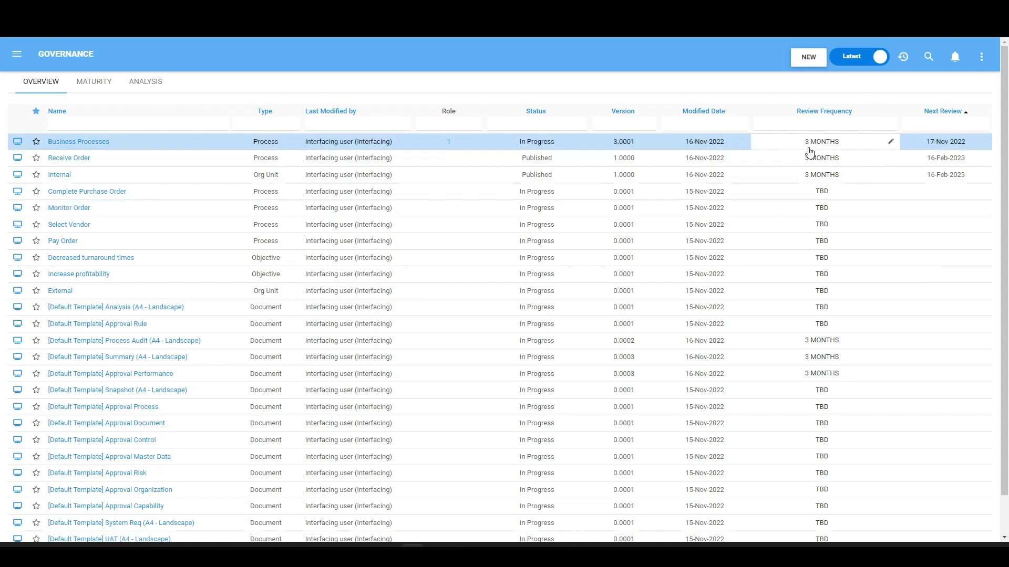
pyautogui.click(17, 53)
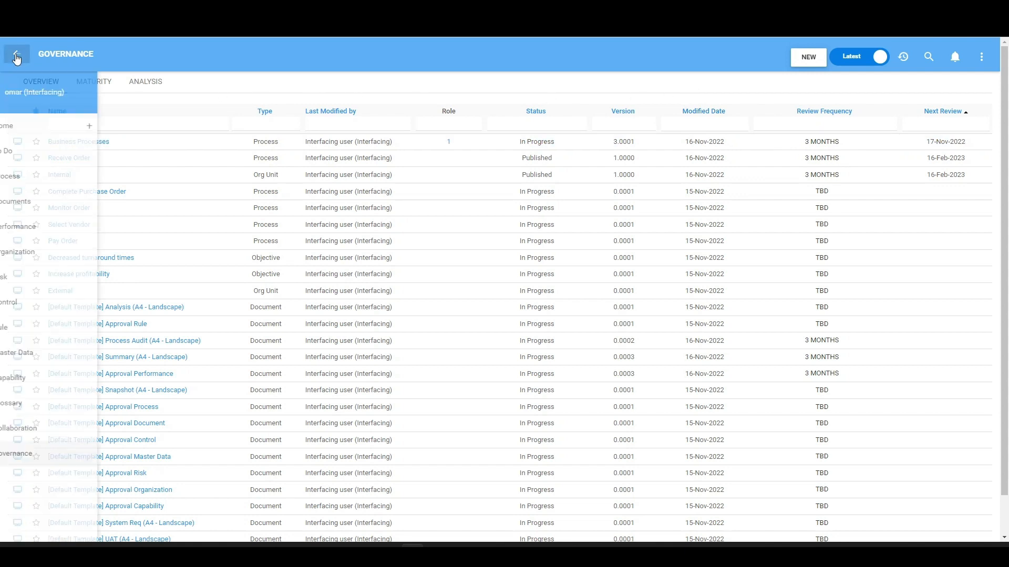
pyautogui.click(58, 455)
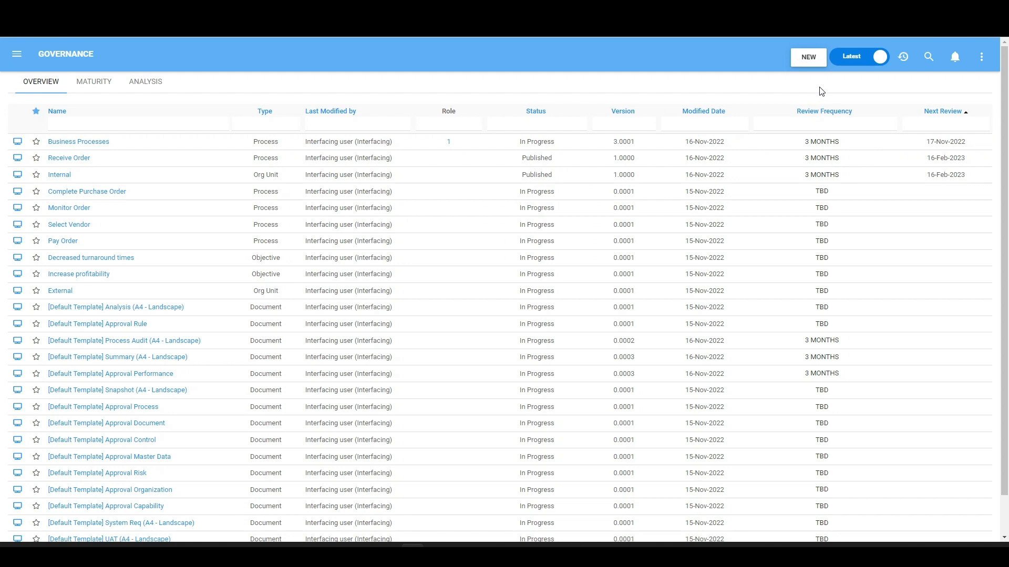
# - Open the non-draft version of the Business Processes process and expand its responsibilities down to the roles
pyautogui.click(99, 142)
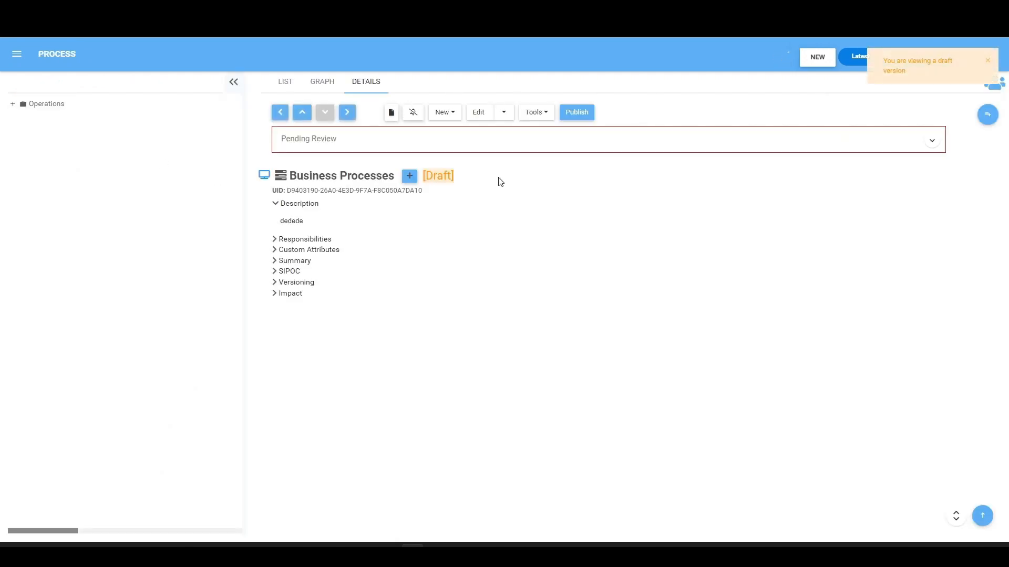
pyautogui.click(658, 117)
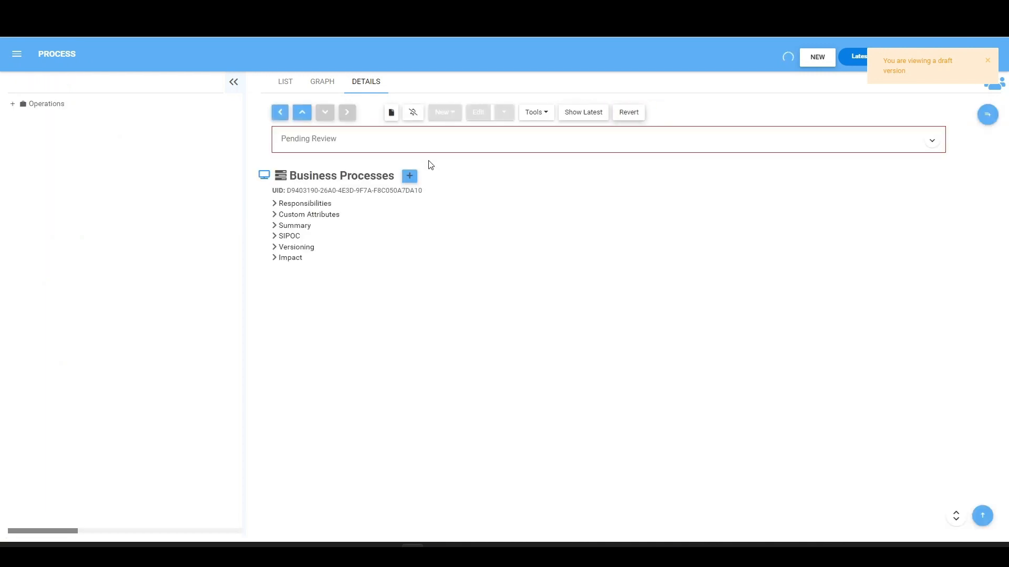
pyautogui.click(295, 241)
pyautogui.click(297, 252)
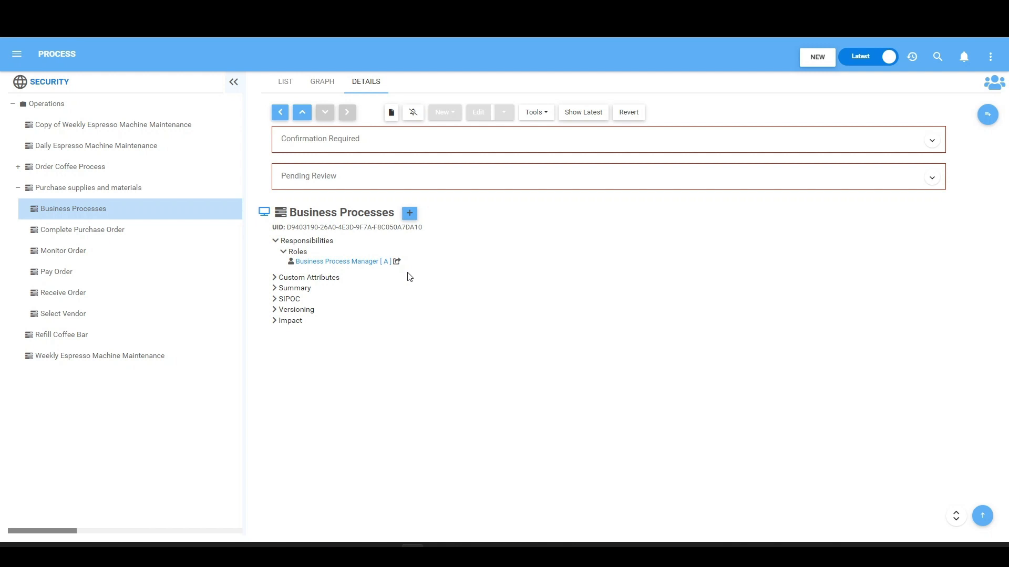
# - Open the To Do list, limit it to changes to review, and open the Business Processes item
pyautogui.click(17, 54)
pyautogui.click(65, 151)
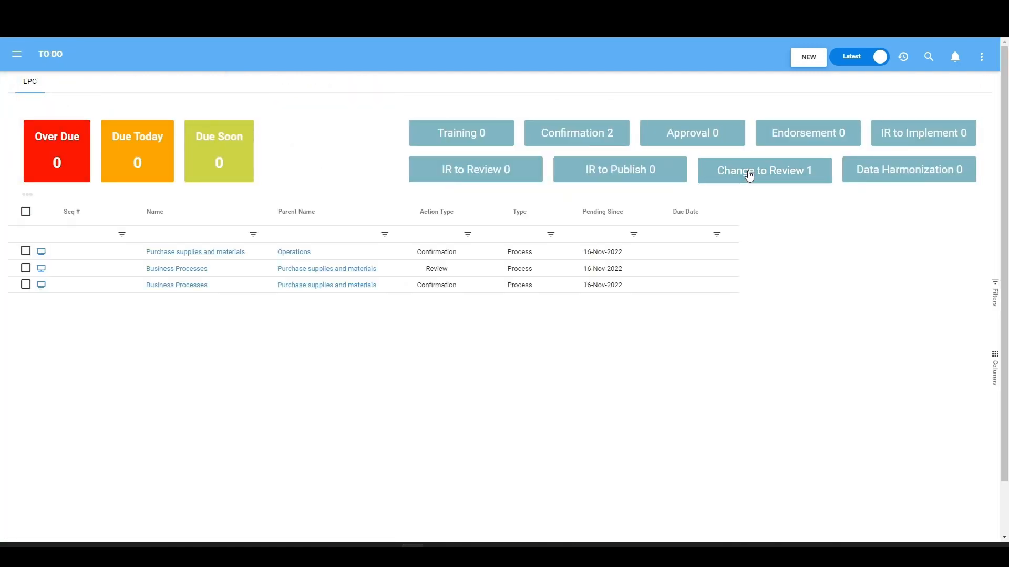
pyautogui.click(748, 175)
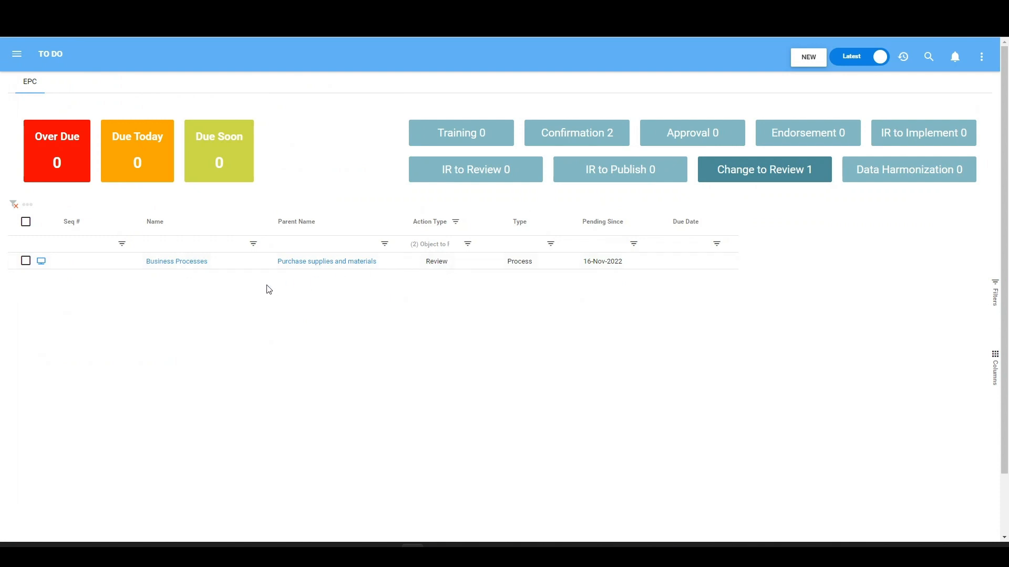
pyautogui.click(187, 267)
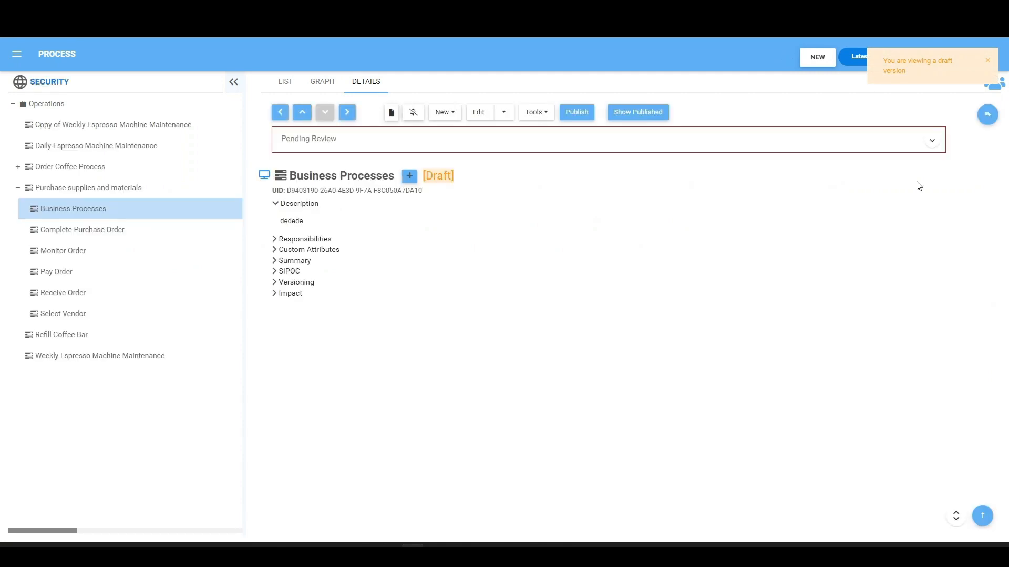
# - Inspect the draft's pending review, switch Business Processes to its published version, and complete the pending review
pyautogui.click(931, 142)
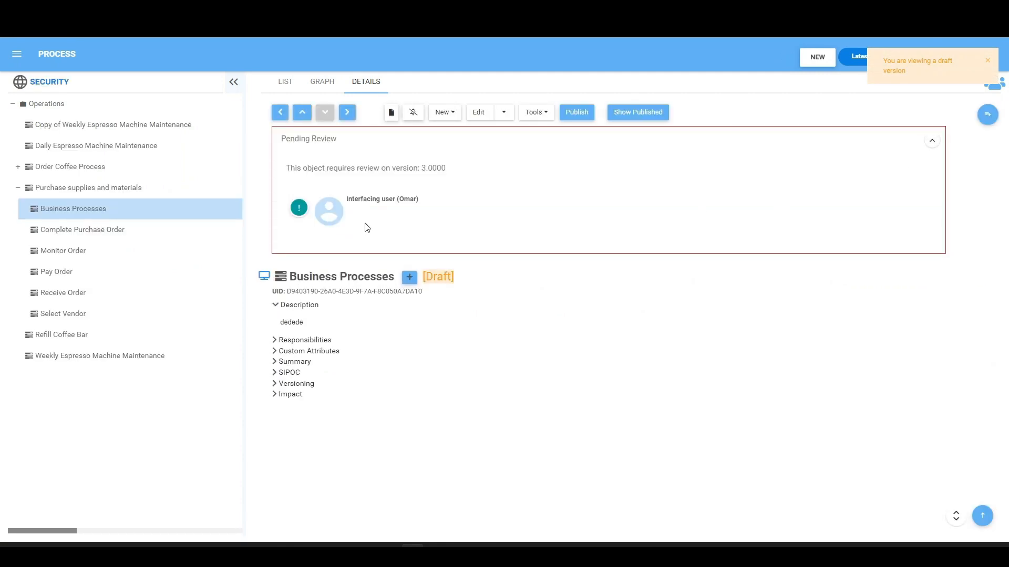
pyautogui.click(645, 116)
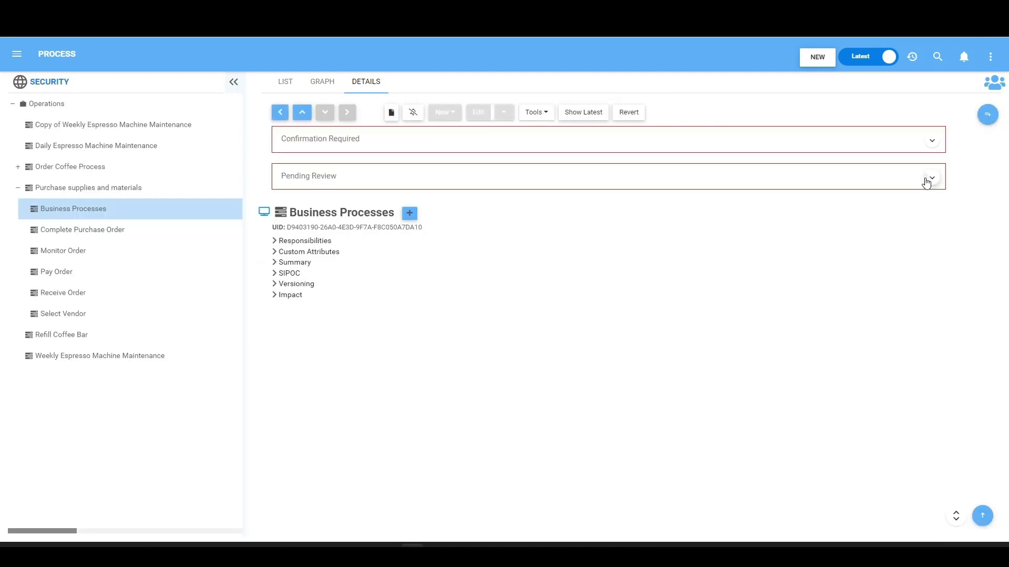
pyautogui.click(927, 179)
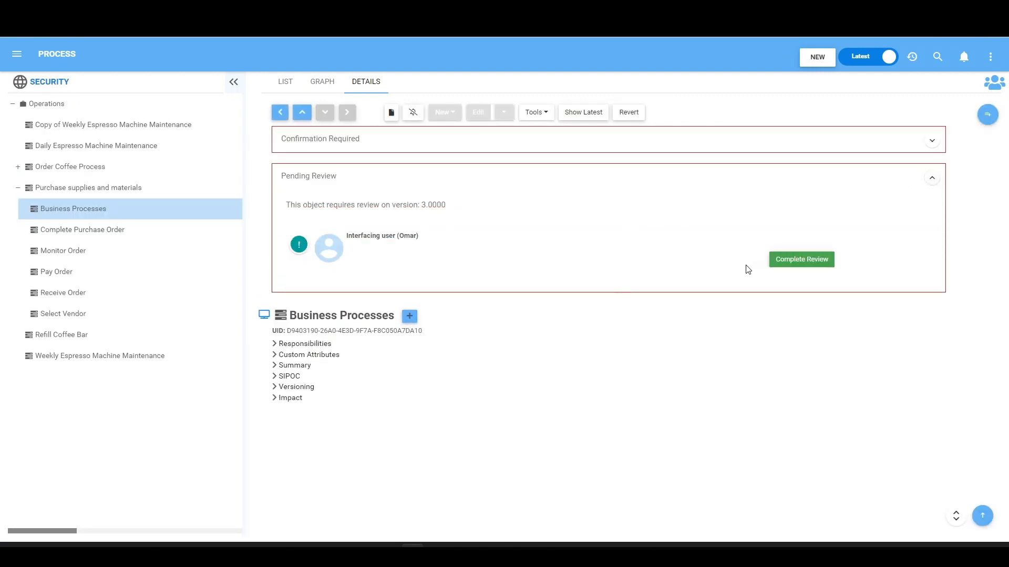
pyautogui.click(800, 260)
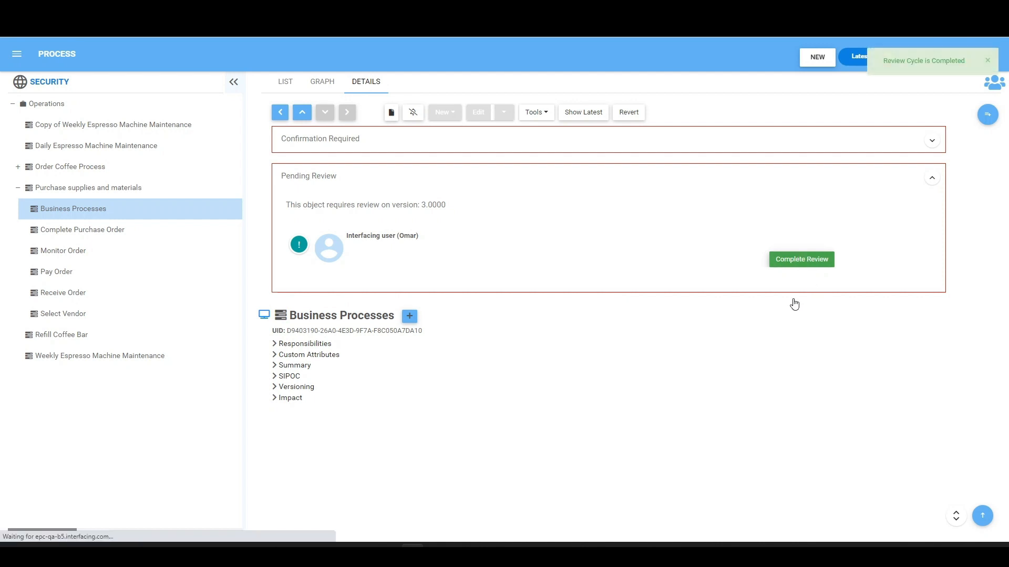
# - Open the Governance overview and check the review frequency and next review date of Business Processes
pyautogui.click(18, 56)
pyautogui.click(52, 453)
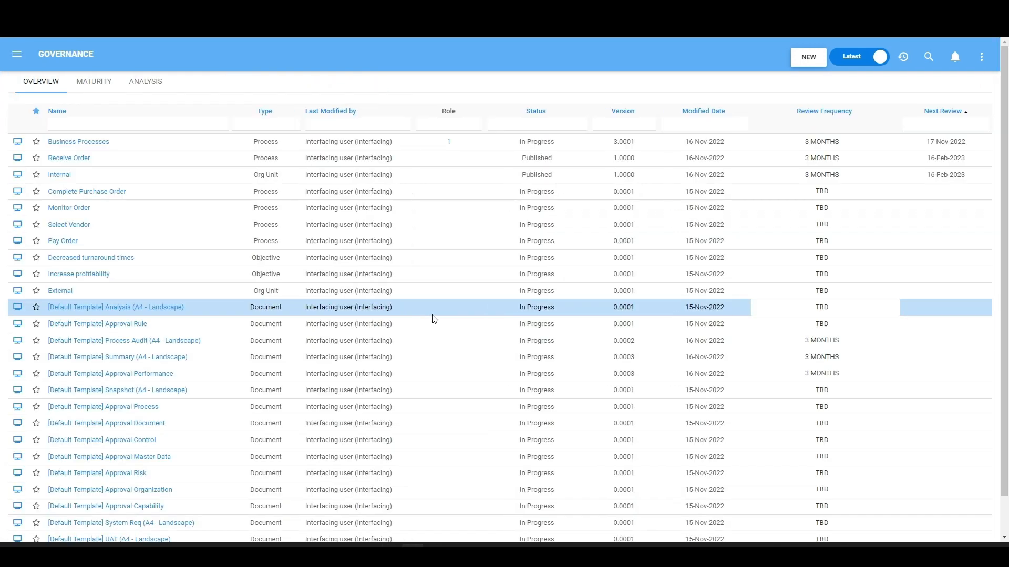
pyautogui.click(862, 147)
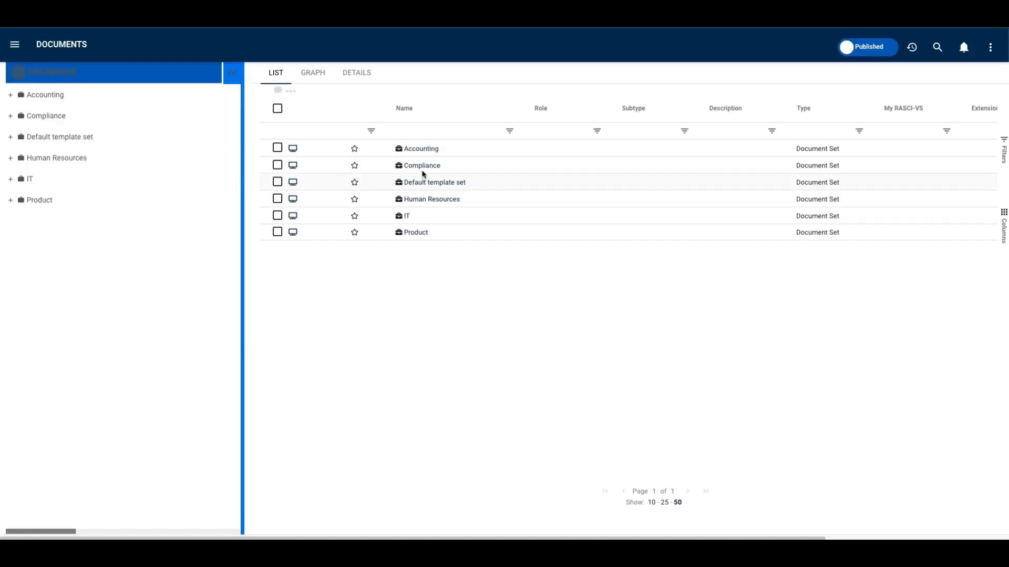
# - Open the details of New Compliance Program - Template in the Corporate folder of the Compliance document set
pyautogui.click(425, 166)
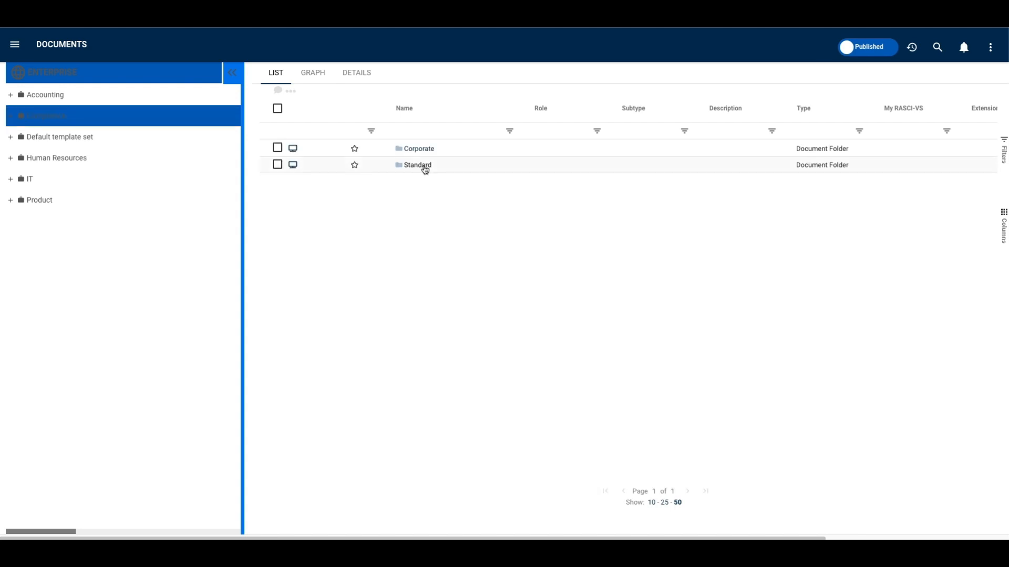
pyautogui.click(432, 152)
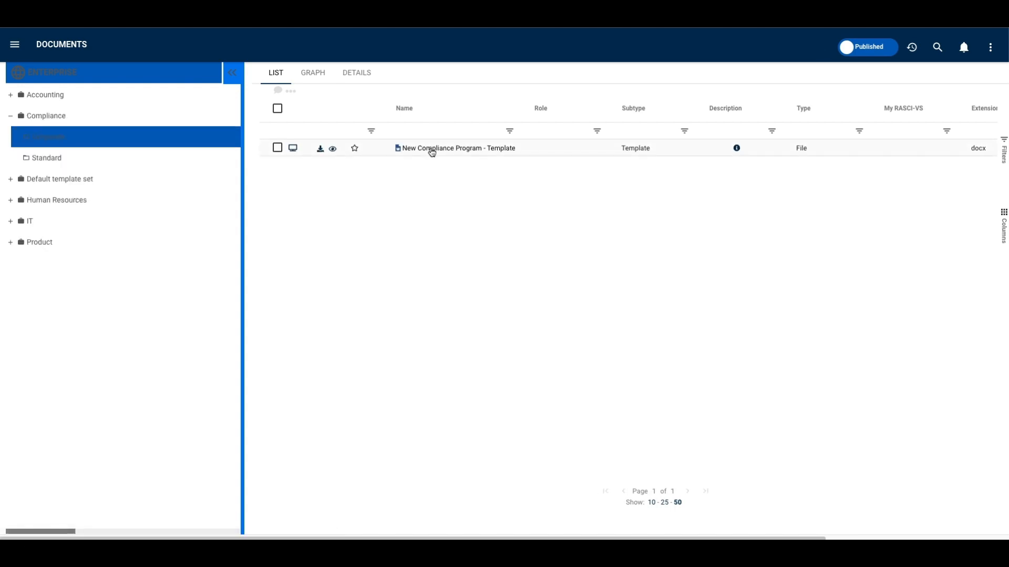
pyautogui.click(507, 152)
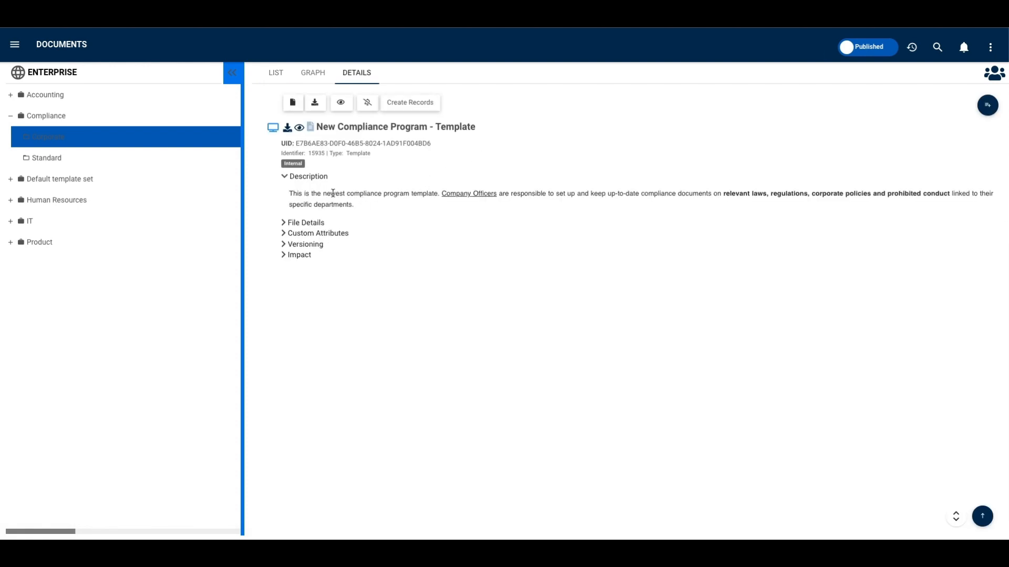
# - Create a record from the compliance template, pasting it under the Training folder of Human Resources
pyautogui.click(420, 108)
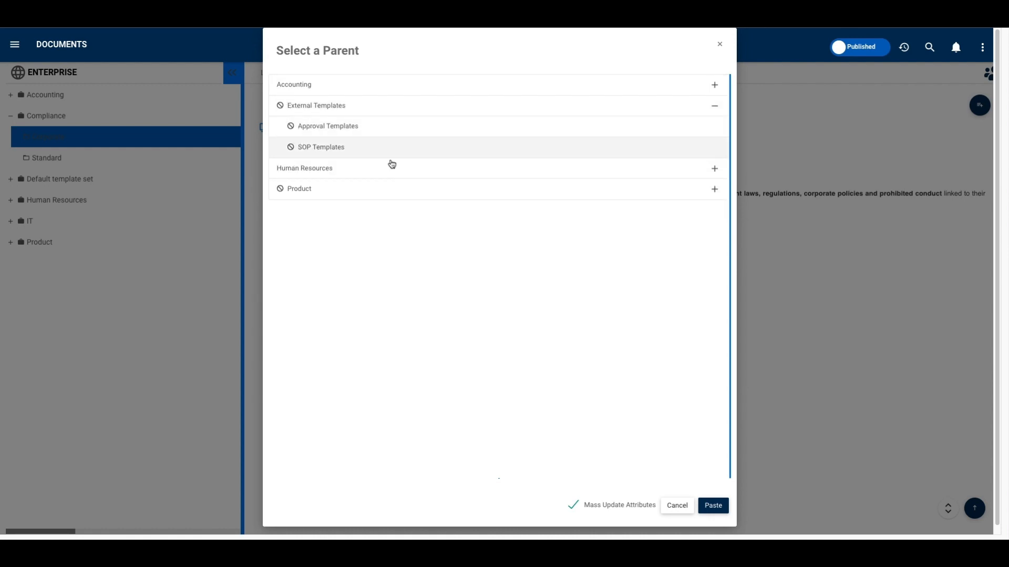
pyautogui.click(715, 109)
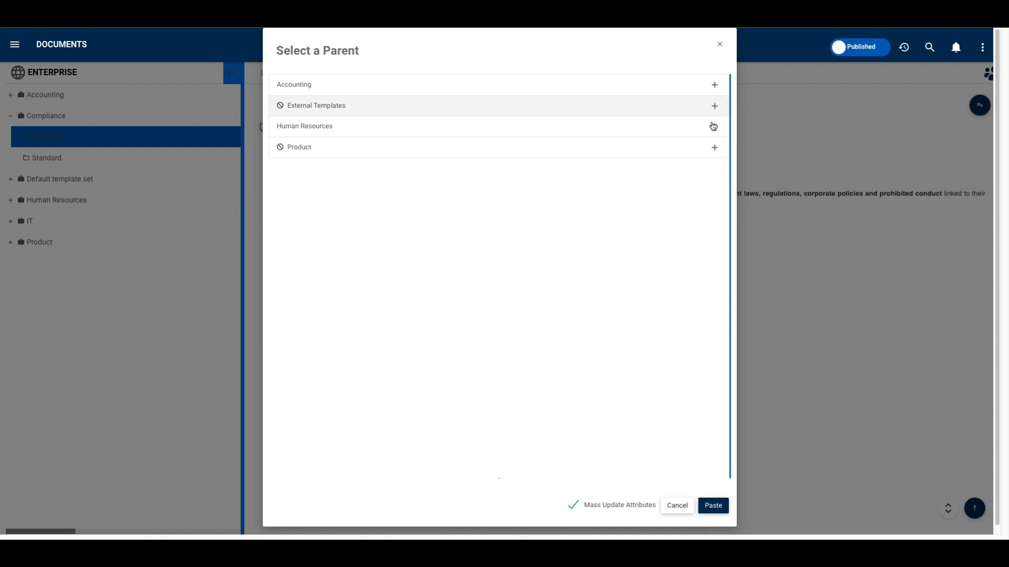
pyautogui.click(715, 148)
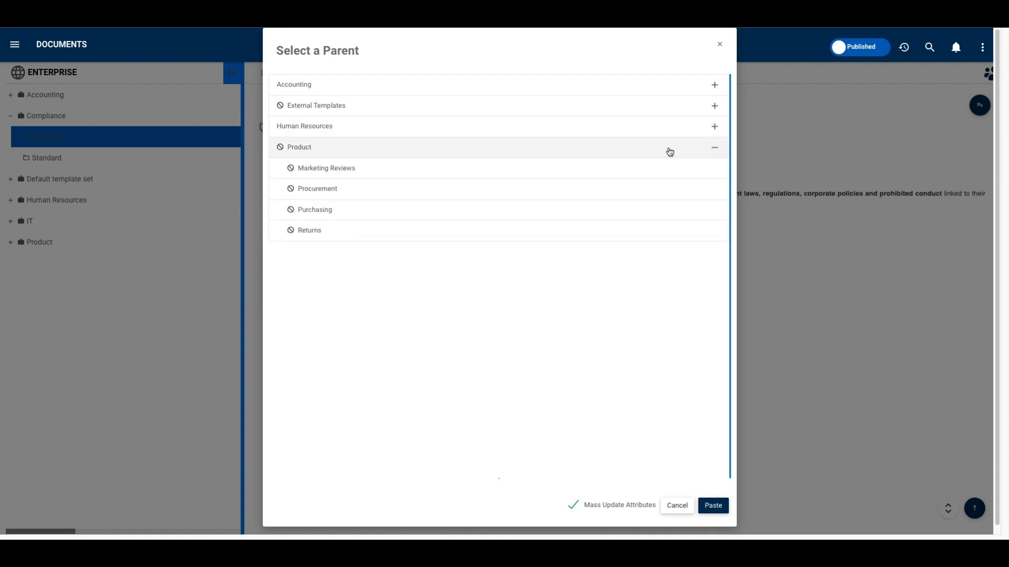
pyautogui.click(715, 149)
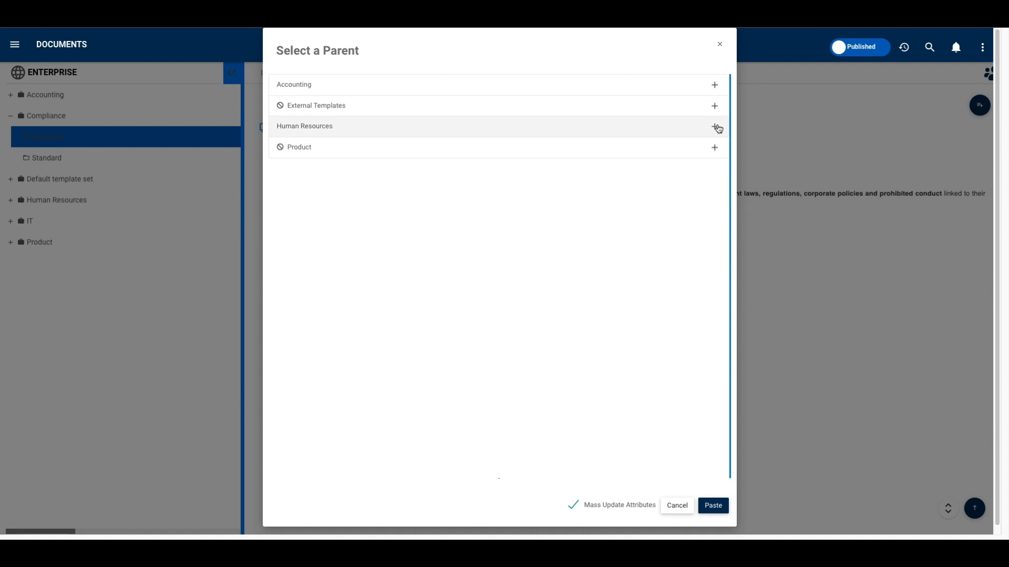
pyautogui.click(714, 126)
pyautogui.click(379, 251)
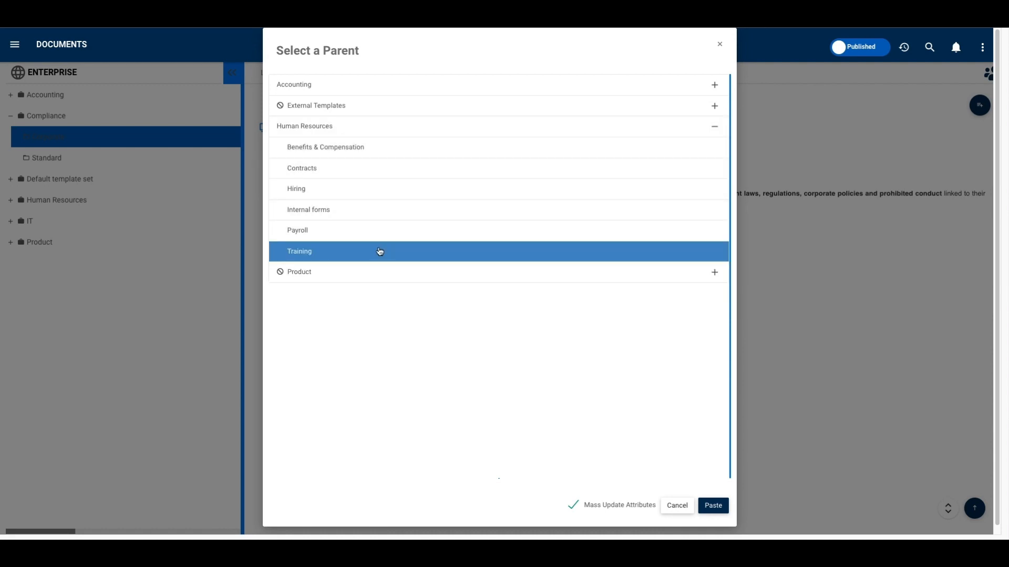
pyautogui.click(573, 506)
pyautogui.click(718, 510)
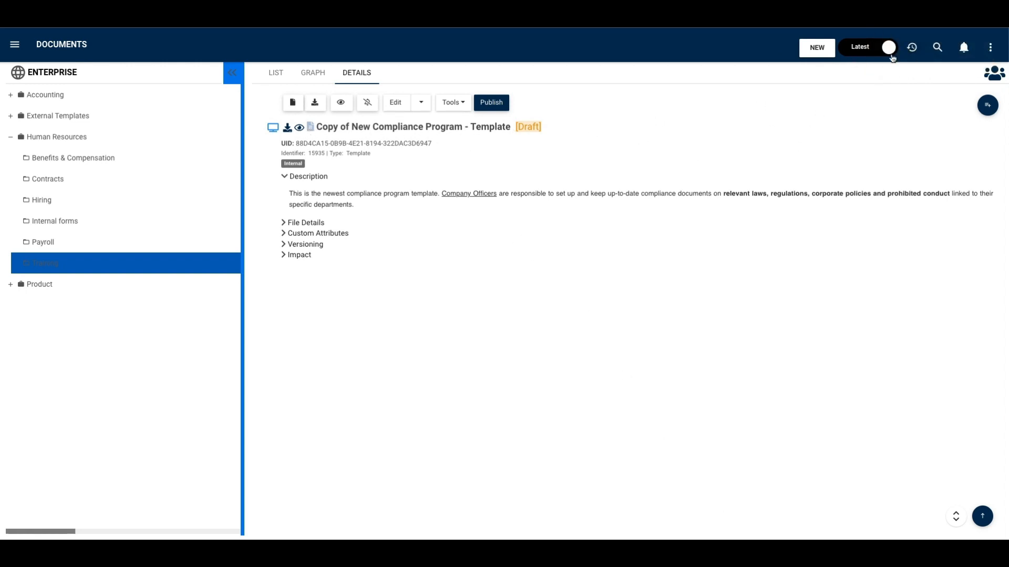
# - Open the copied compliance template for editing and place the cursor in its description
pyautogui.click(398, 105)
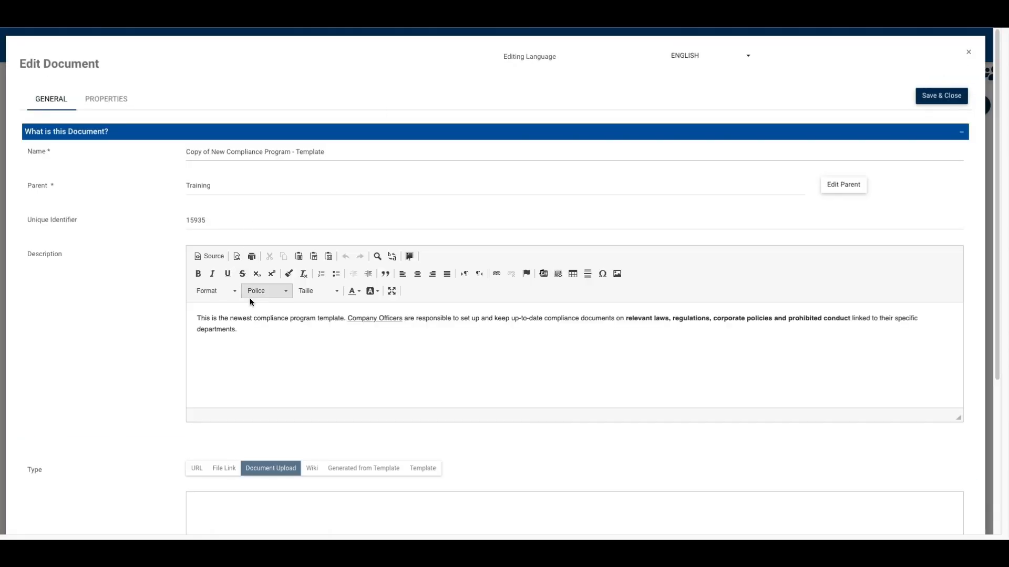
pyautogui.click(250, 328)
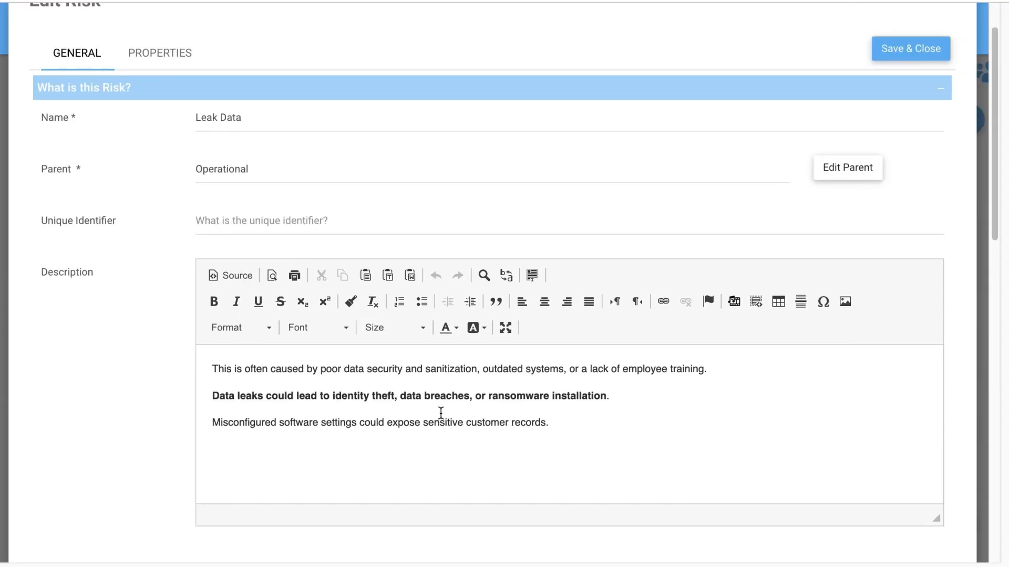
# - Examine the Leak Data risk's description and its gross and residual risk analysis
pyautogui.scroll(-2, 442, 409)
pyautogui.scroll(-5, 440, 411)
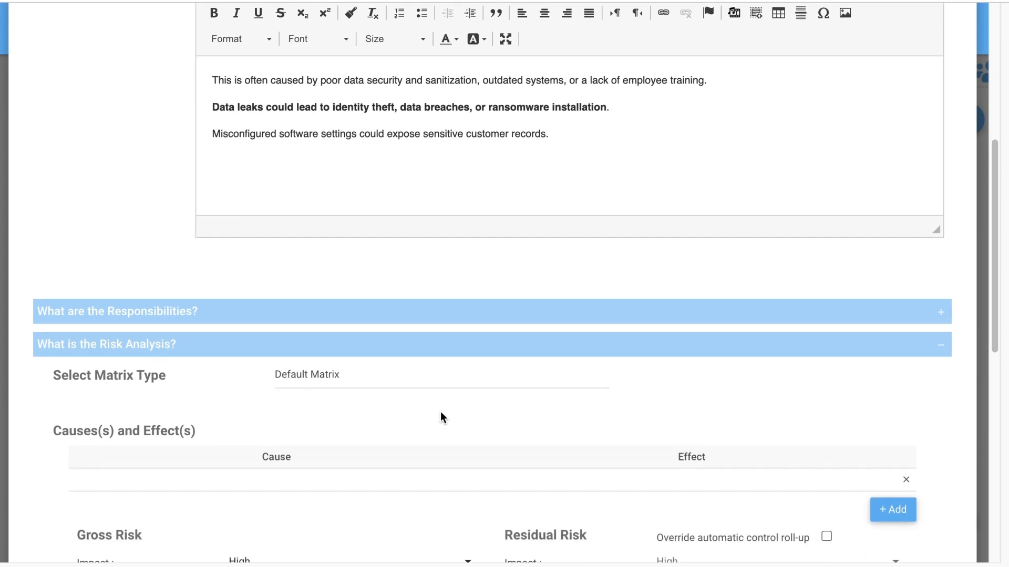
pyautogui.scroll(-4, 439, 411)
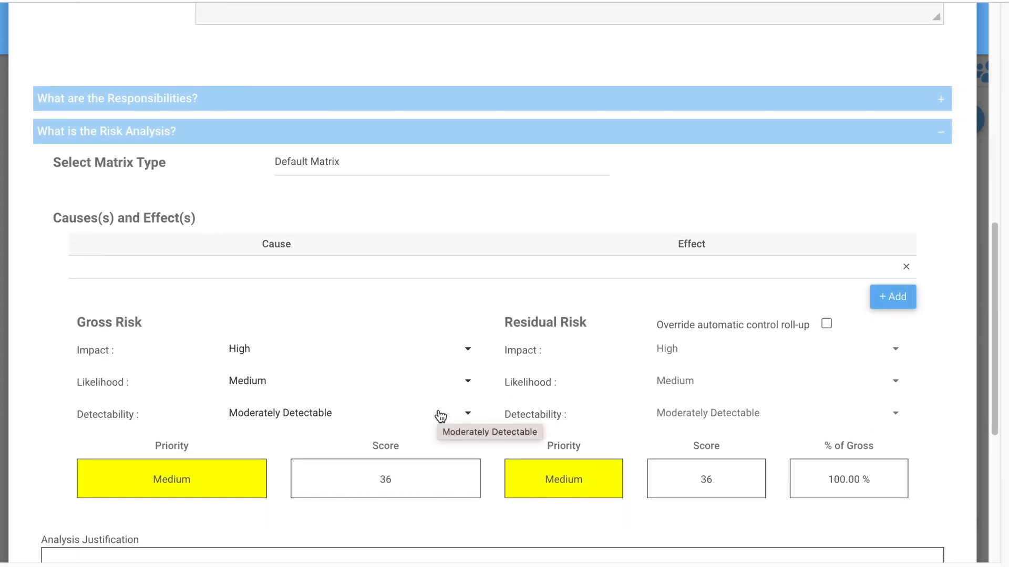
pyautogui.scroll(-1, 450, 404)
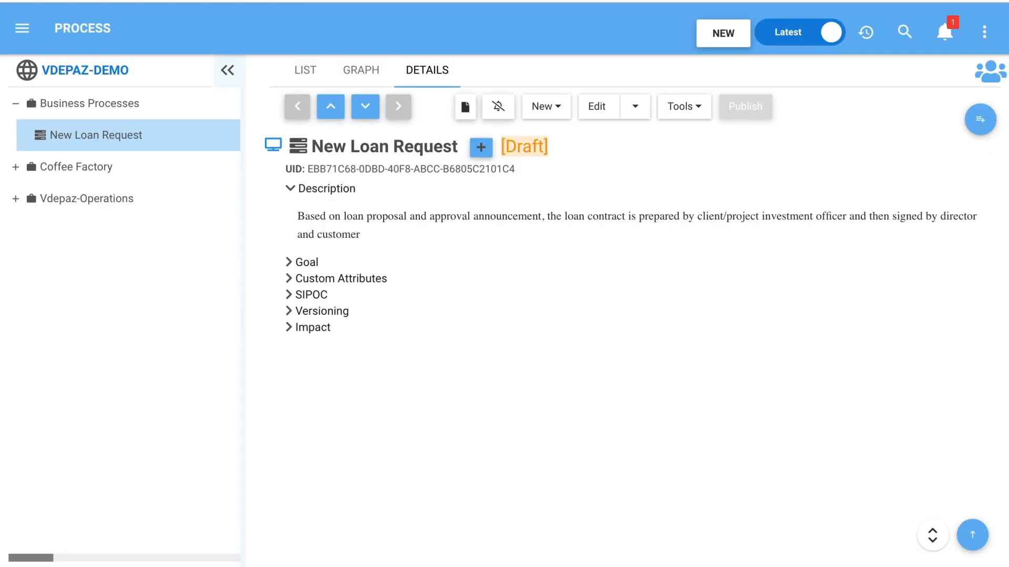
# - Edit the New Loan Request process and add Leak Data as an applicable risk
pyautogui.click(590, 112)
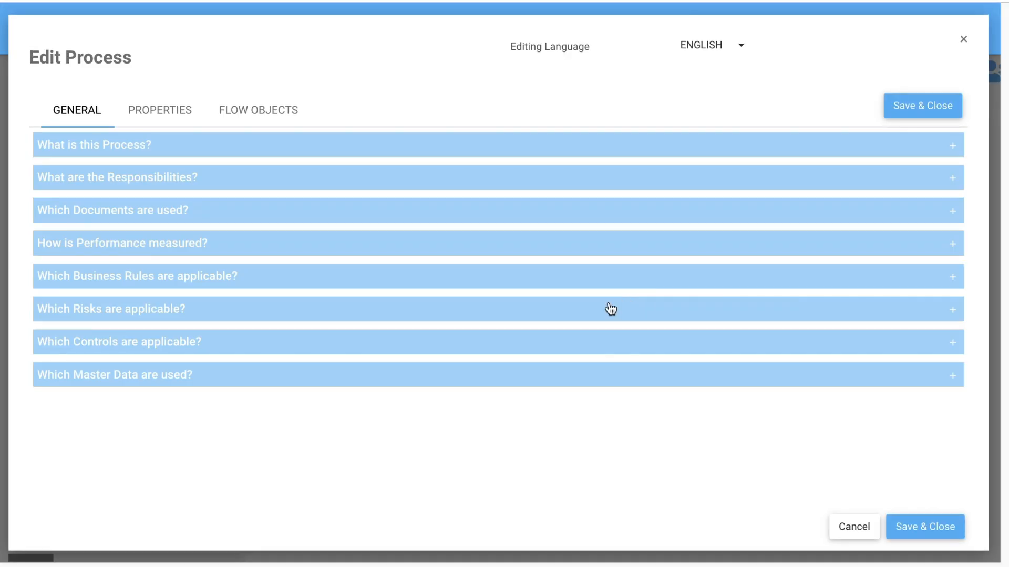
pyautogui.scroll(-14, 540, 431)
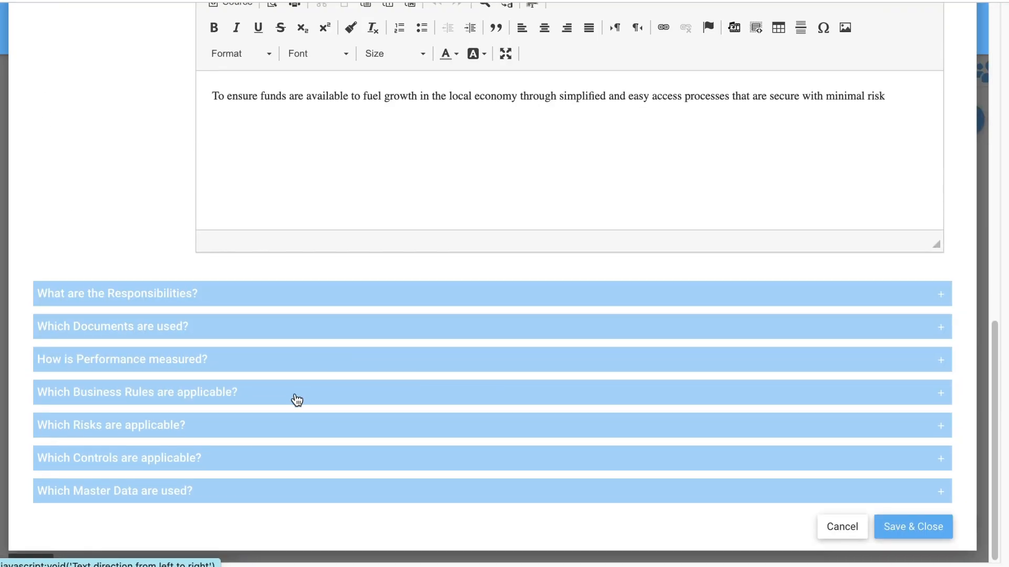
pyautogui.click(302, 436)
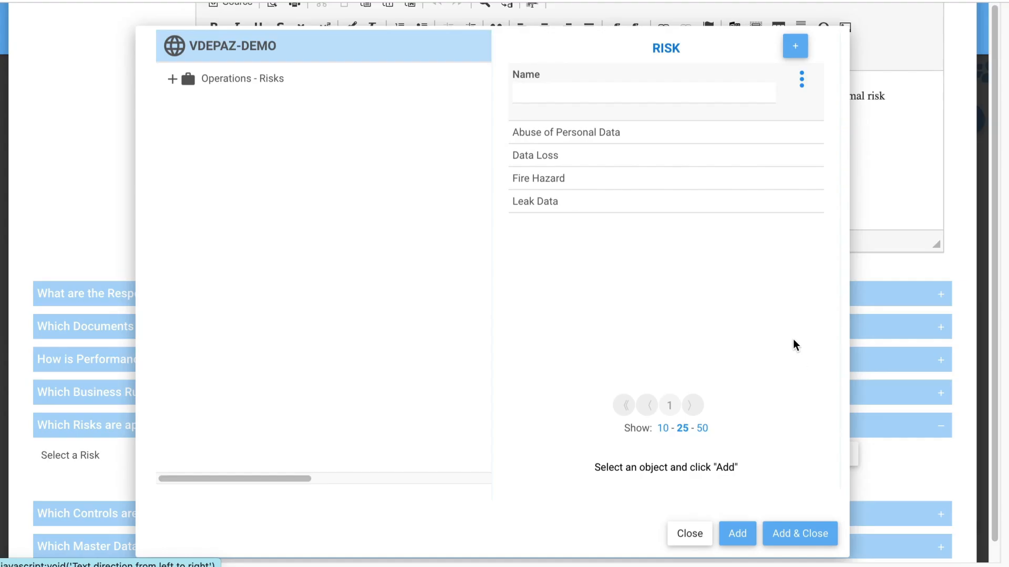
pyautogui.click(559, 199)
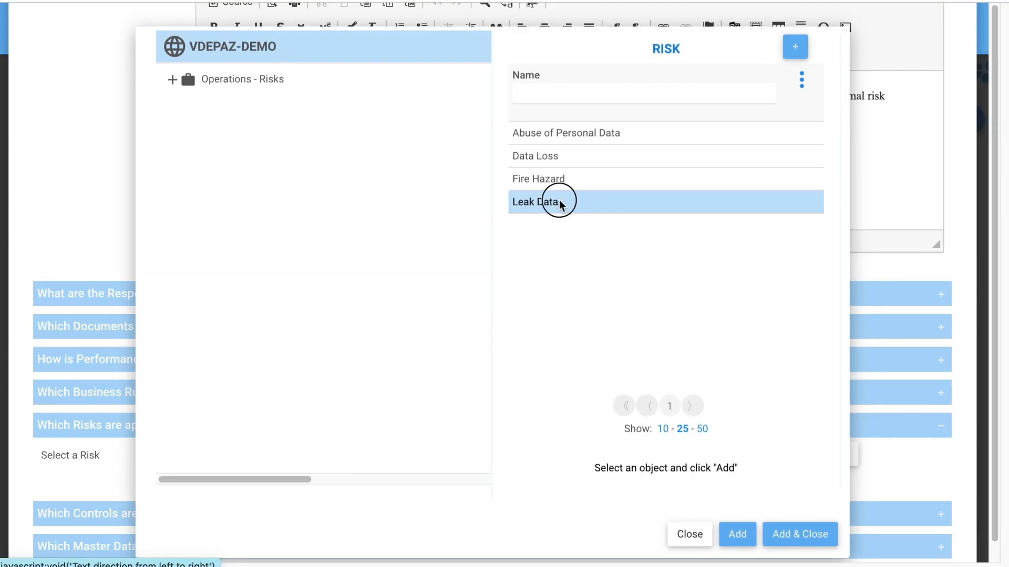
pyautogui.click(789, 535)
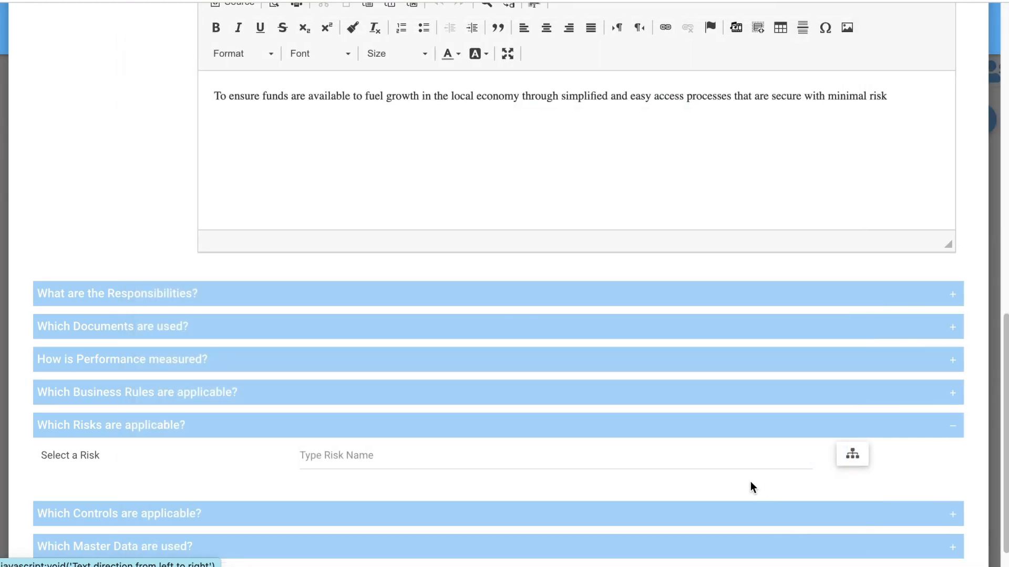
# - Override the Leak Data risk's gross impact for this process with Very High
pyautogui.hscroll(5, 651, 546)
pyautogui.scroll(-1, 683, 554)
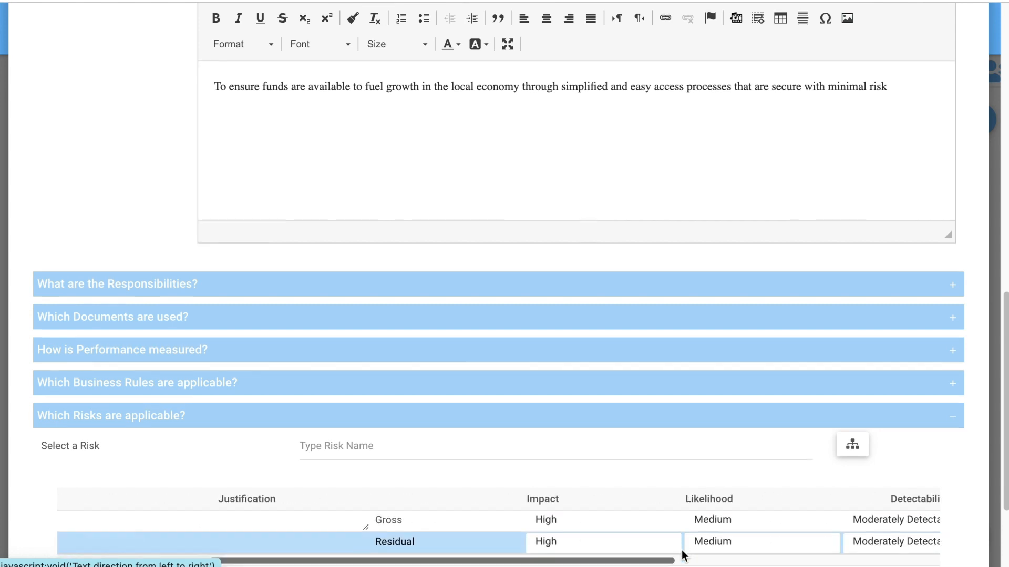
pyautogui.scroll(-3, 683, 554)
pyautogui.click(547, 365)
pyautogui.click(583, 368)
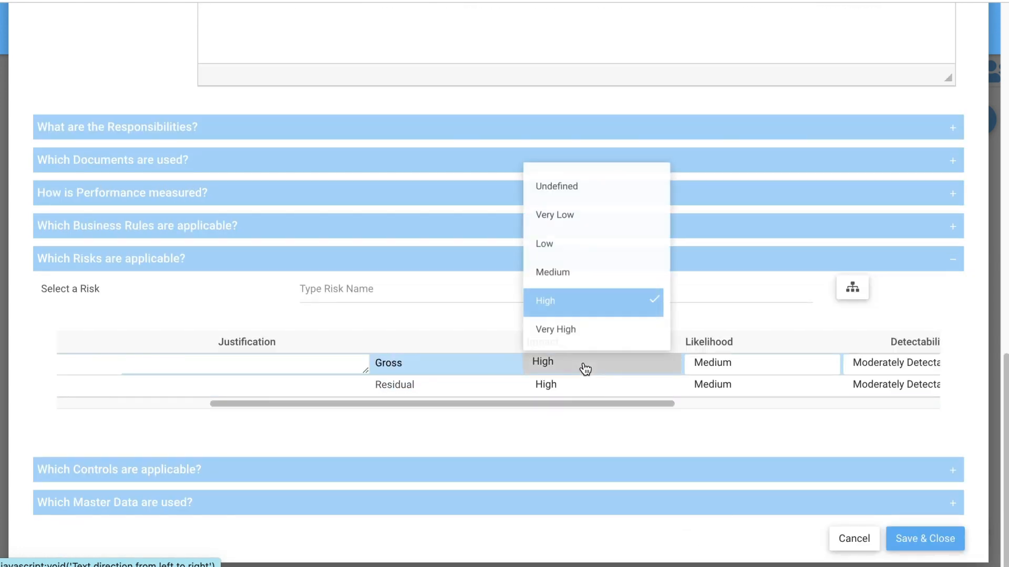
pyautogui.click(559, 329)
pyautogui.click(599, 393)
# - Set the gross likelihood of the process's Leak Data risk to High
pyautogui.hscroll(5, 624, 401)
pyautogui.click(549, 365)
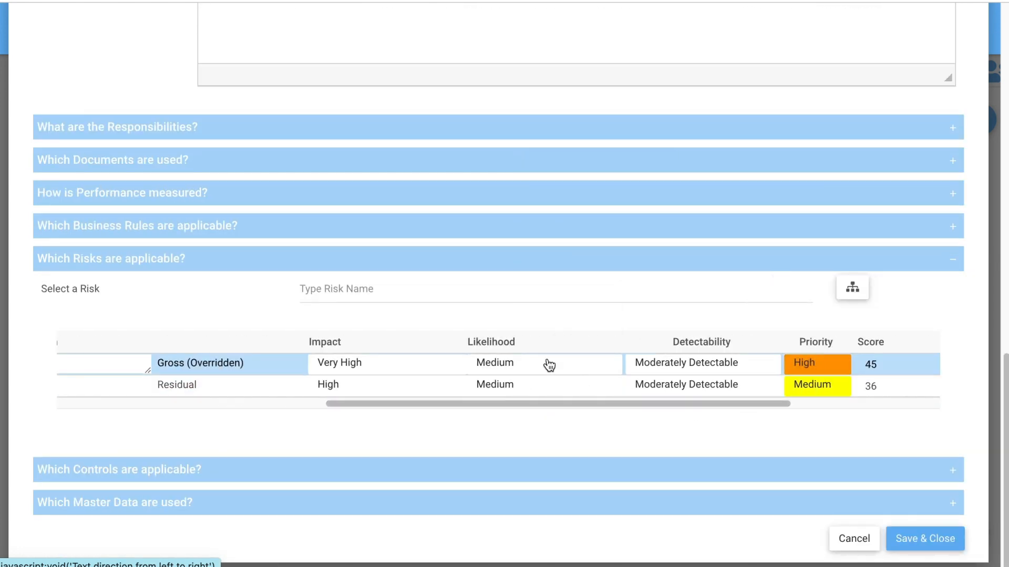
pyautogui.click(547, 365)
pyautogui.click(512, 298)
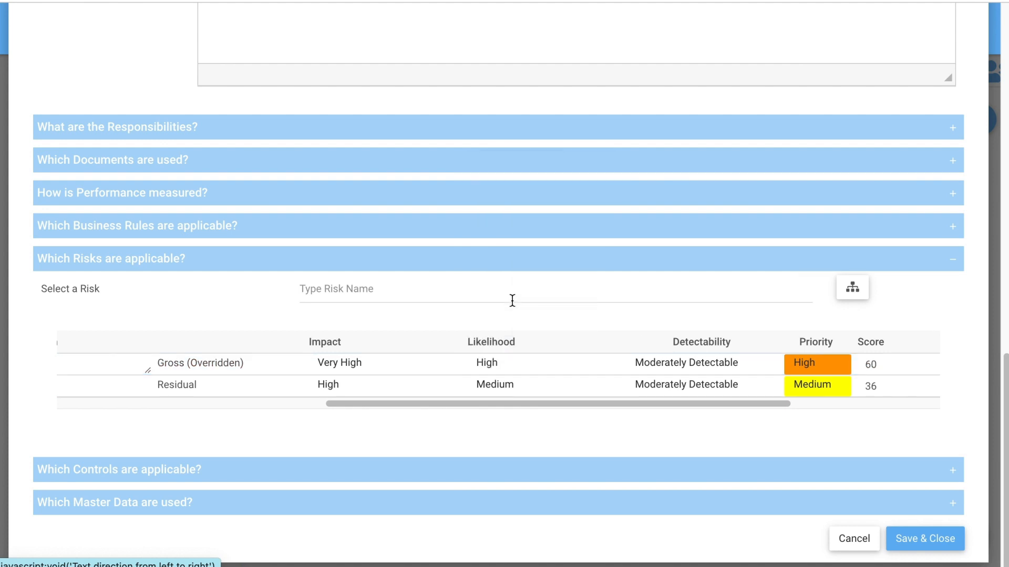
# - Set the gross detectability of the process's Leak Data risk to Hard to Detect
pyautogui.click(578, 383)
pyautogui.click(563, 367)
pyautogui.click(578, 387)
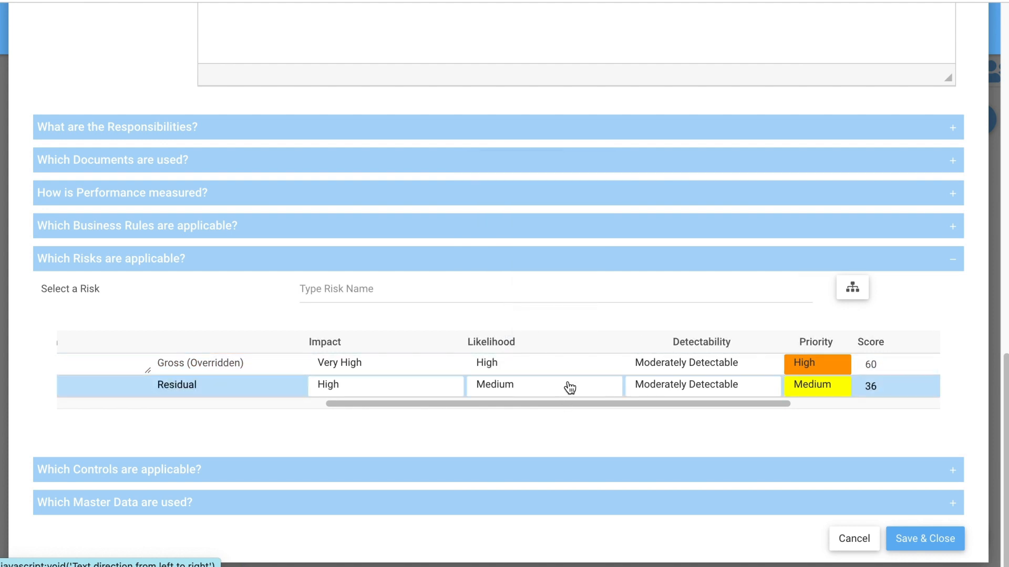
pyautogui.click(605, 372)
pyautogui.click(660, 370)
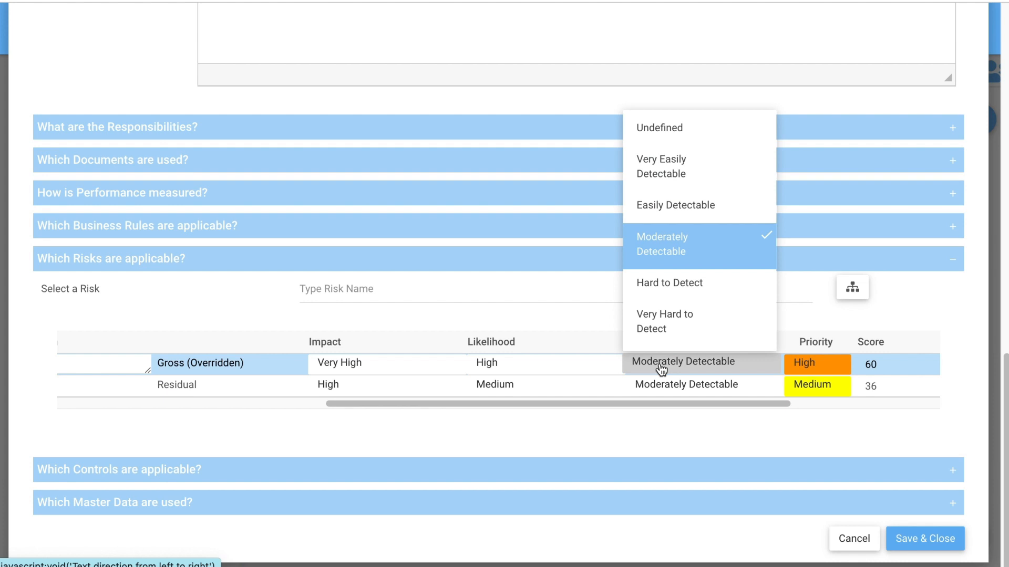
pyautogui.click(663, 285)
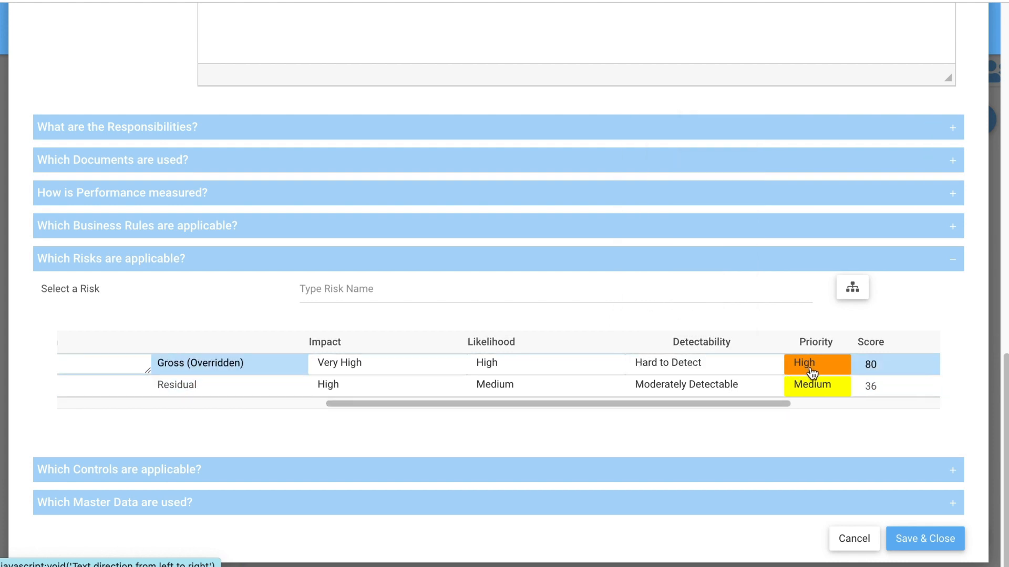
# - Save the New Loan Request process changes and review its risk analysis and the Leak Data risk's own ratings
pyautogui.click(878, 387)
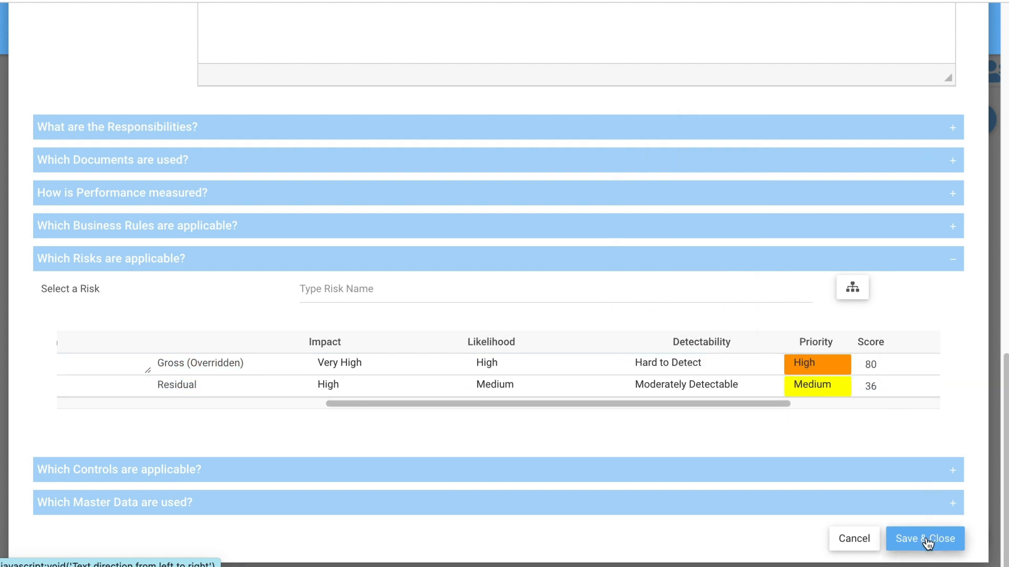
pyautogui.click(899, 540)
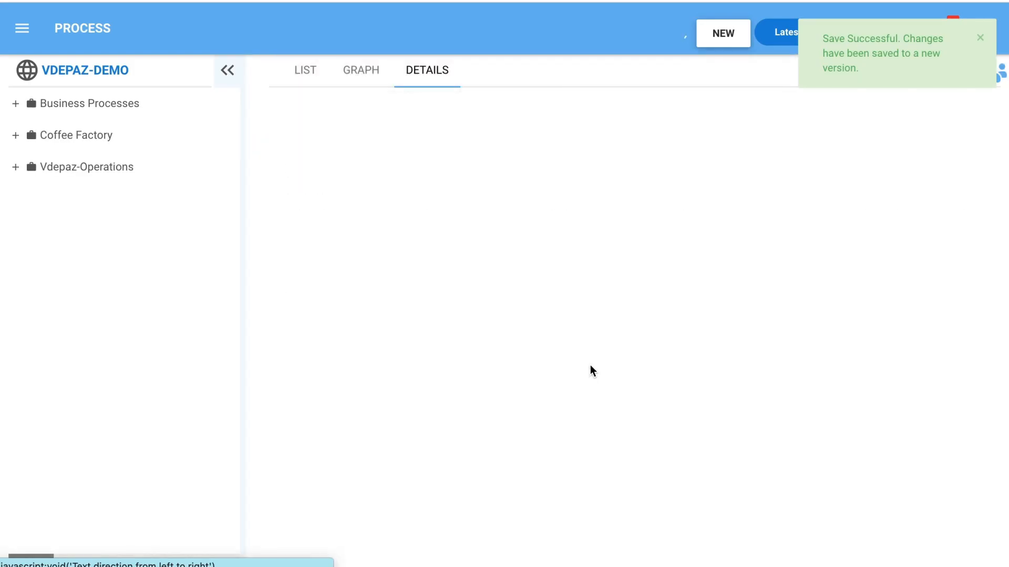
pyautogui.click(287, 279)
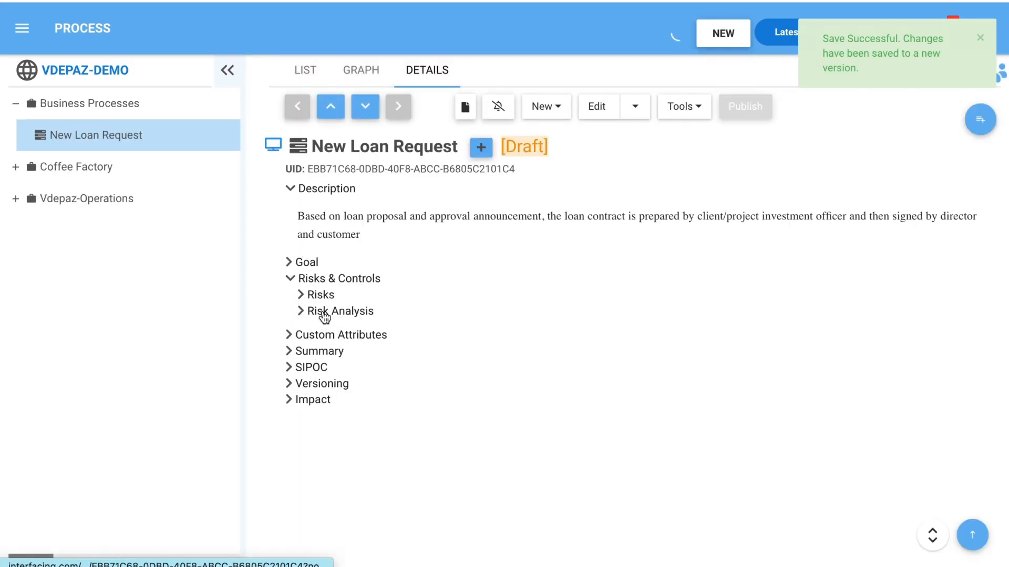
pyautogui.click(307, 311)
pyautogui.moveTo(507, 412); pyautogui.dragTo(709, 439)
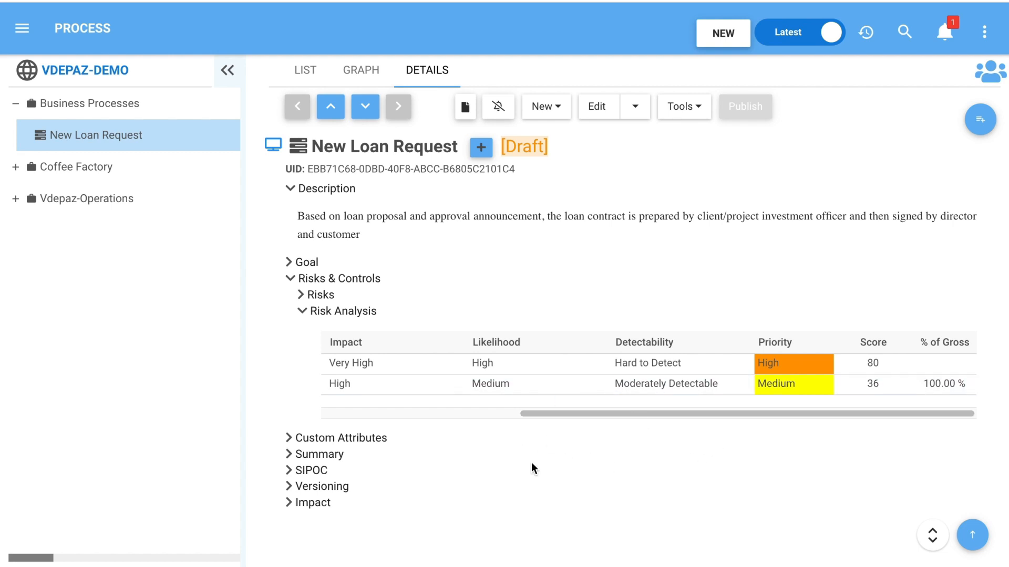
pyautogui.click(546, 384)
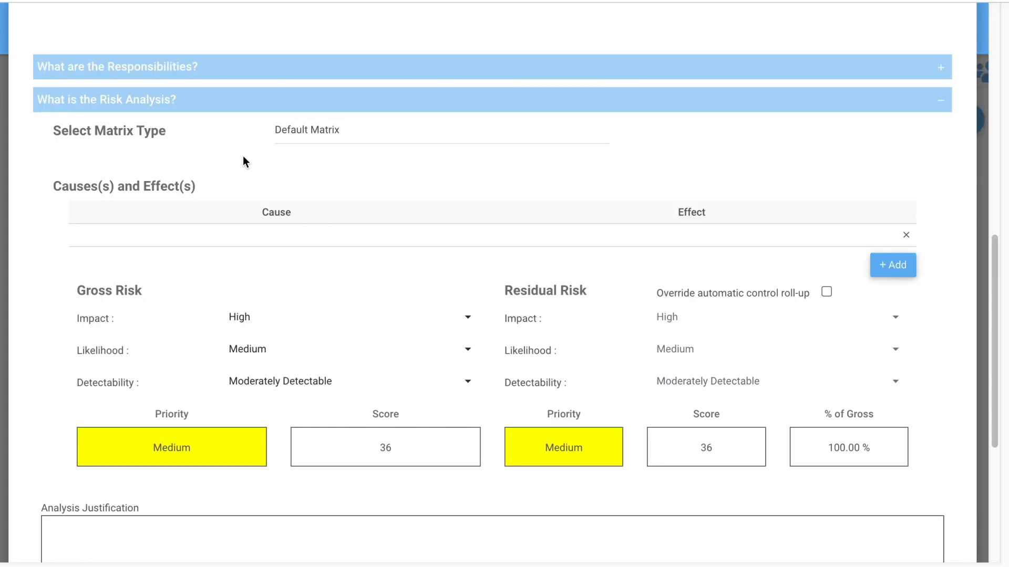
pyautogui.scroll(-1, 509, 396)
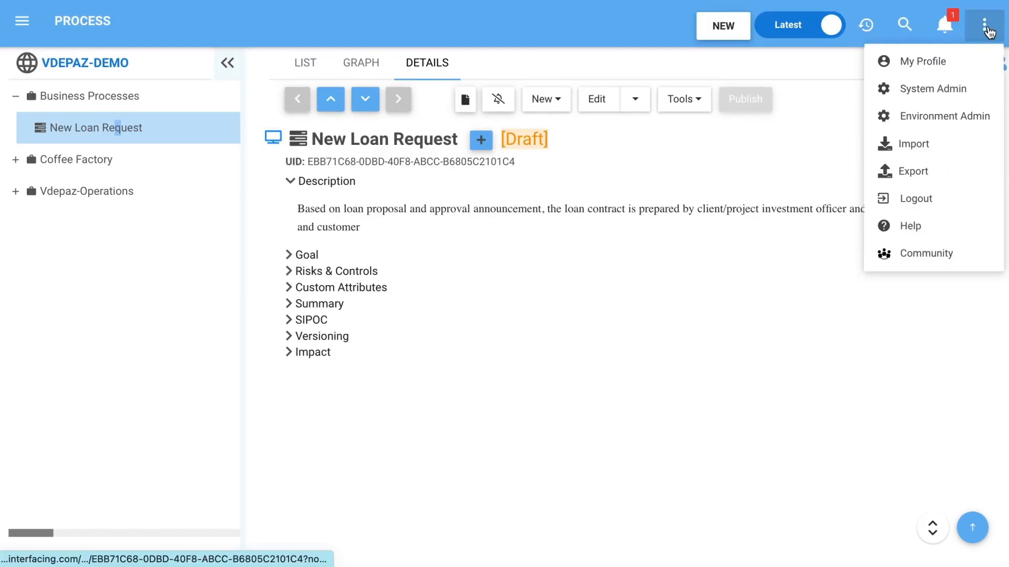
# - Add a risk matrix type named Financial in the system administration's attribute settings
pyautogui.click(957, 91)
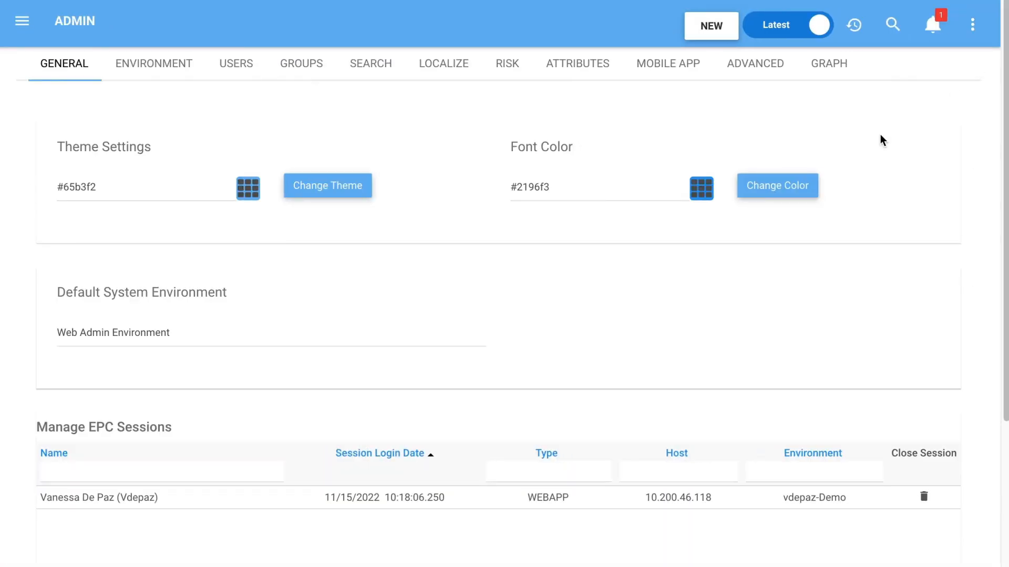
pyautogui.click(567, 65)
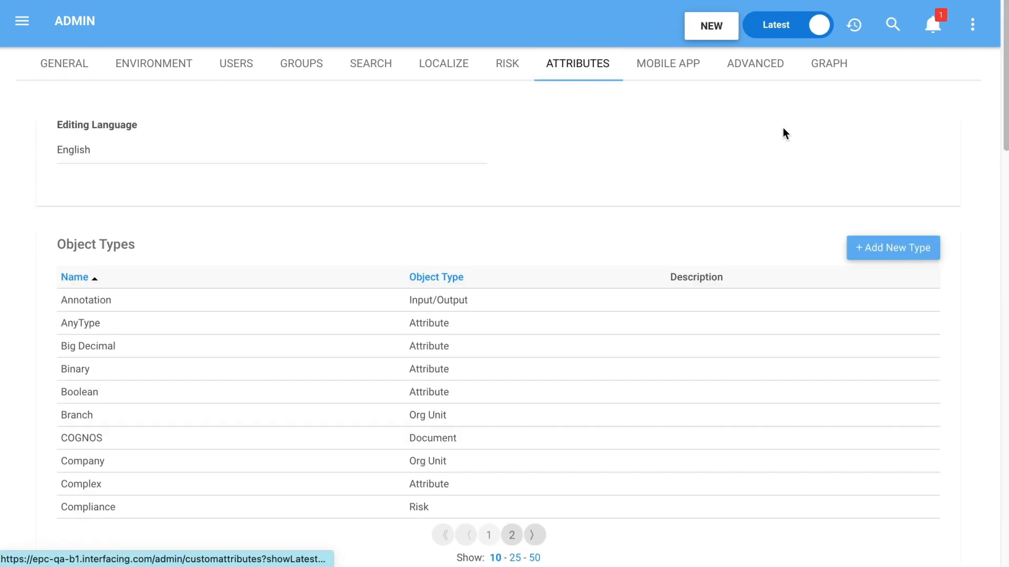
pyautogui.moveTo(1002, 124); pyautogui.dragTo(984, 522)
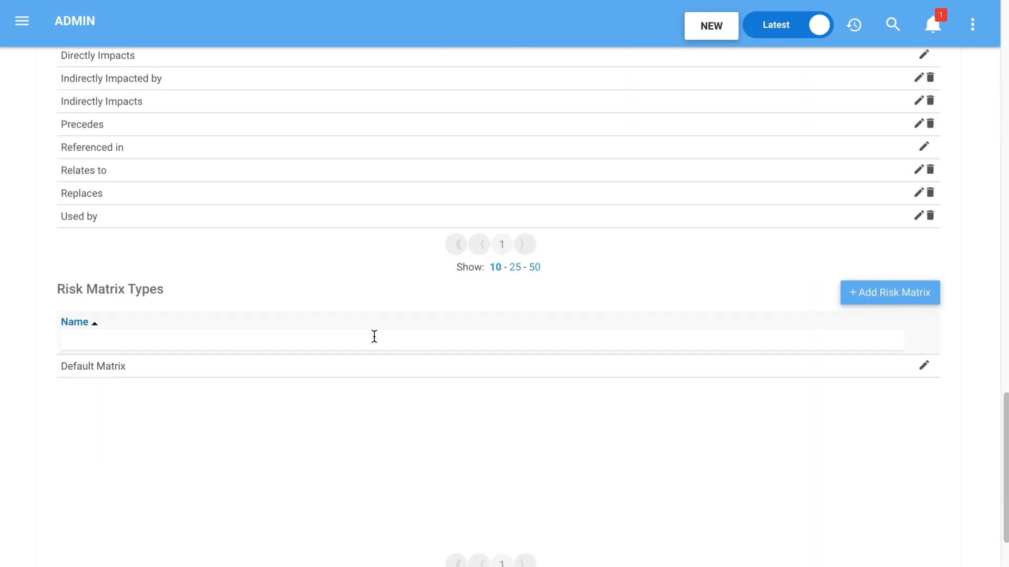
pyautogui.click(902, 296)
pyautogui.click(429, 115)
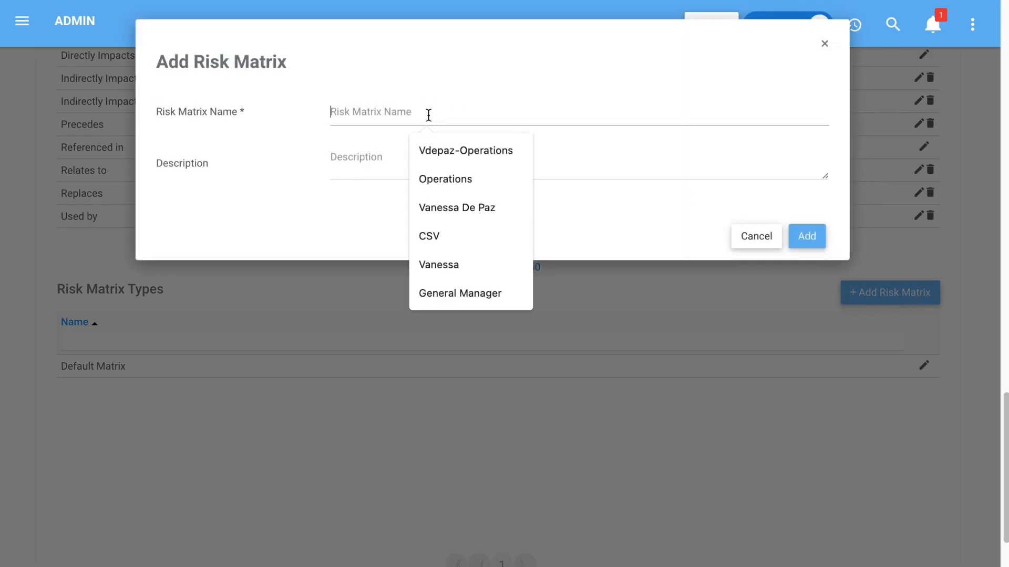
pyautogui.write('Fin')
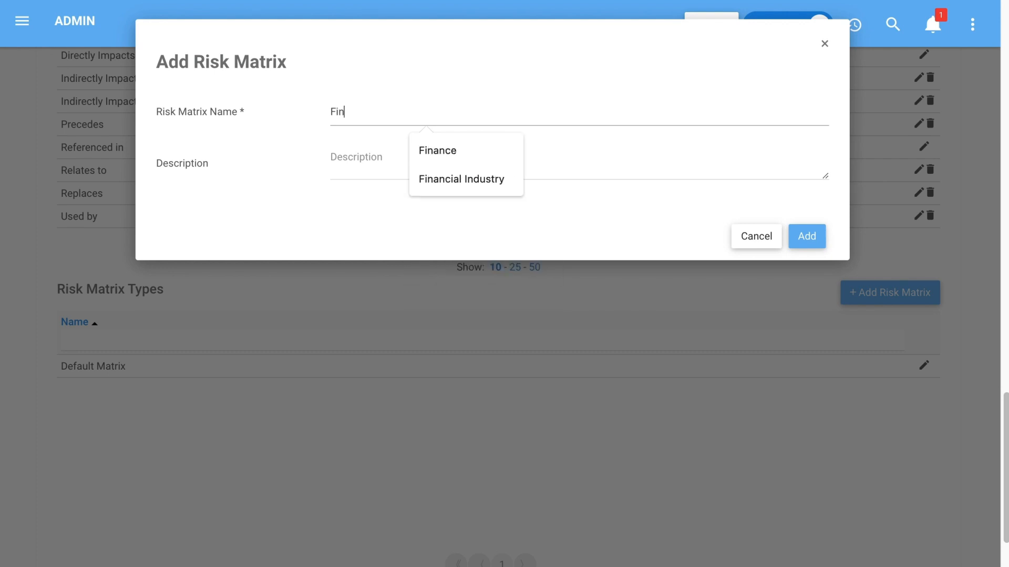
pyautogui.write('ancial')
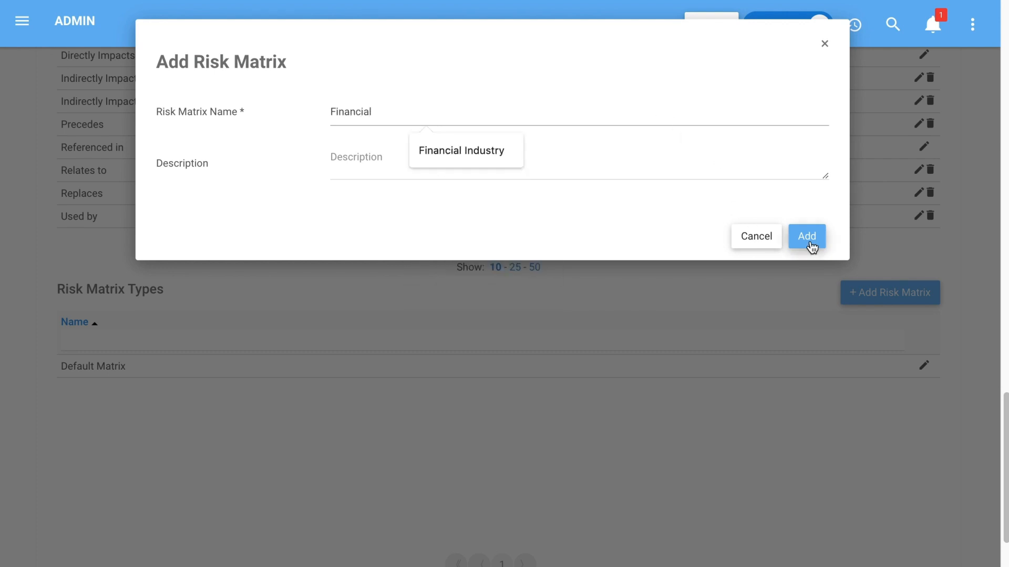
pyautogui.click(810, 240)
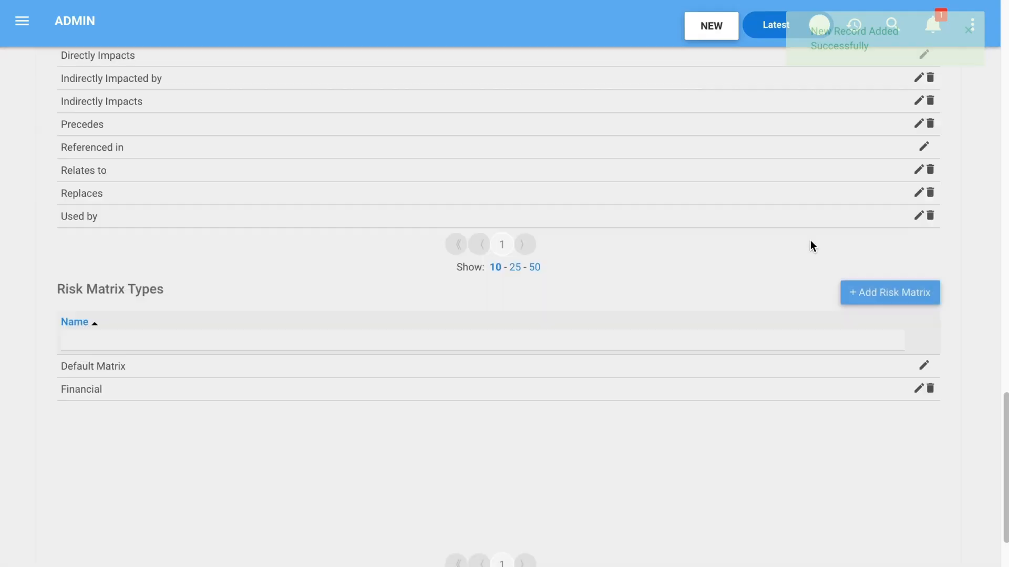
# - Add another risk matrix type named Insurance
pyautogui.click(868, 293)
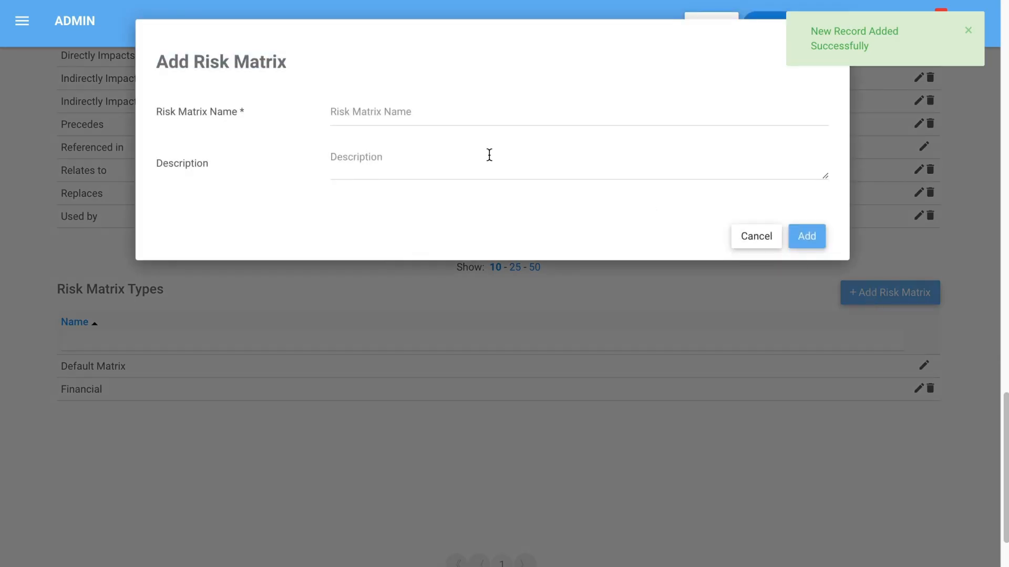
pyautogui.click(400, 112)
pyautogui.write('Insurance')
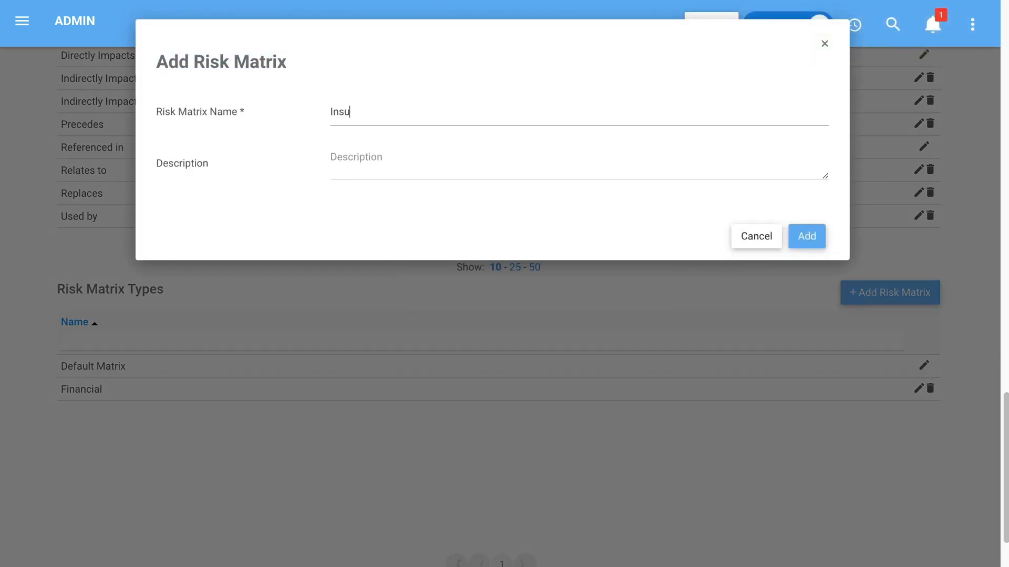
pyautogui.click(812, 239)
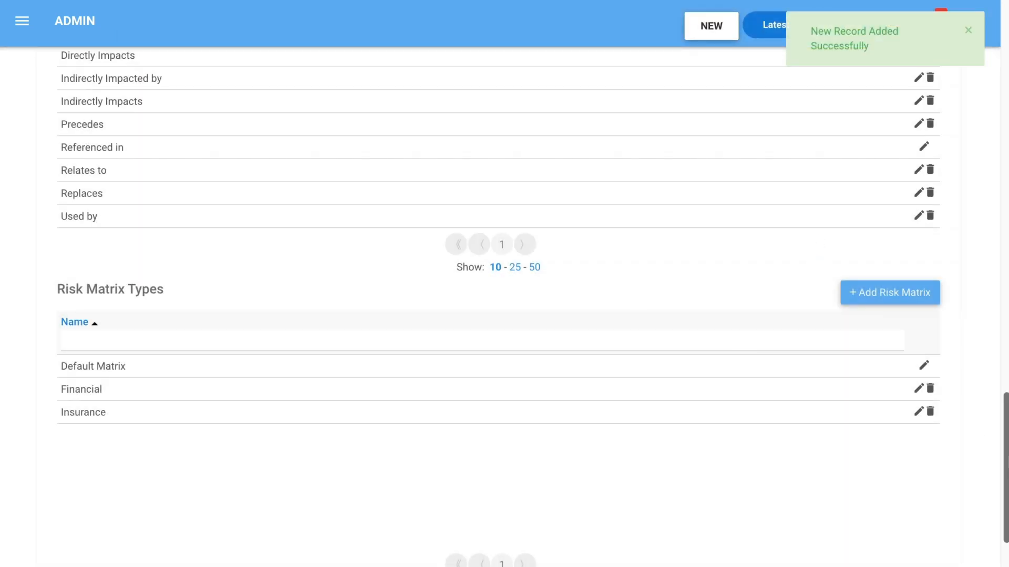
# - Display the Financial matrix in the system's risk settings
pyautogui.scroll(15, 685, 331)
pyautogui.click(506, 63)
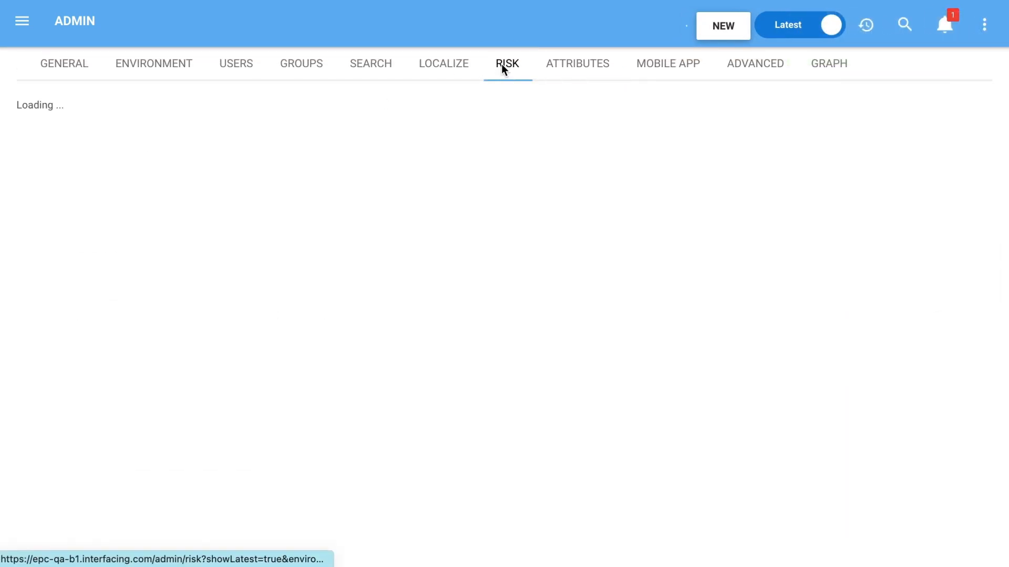
pyautogui.scroll(-2, 541, 194)
pyautogui.moveTo(1008, 312); pyautogui.dragTo(1008, 329)
pyautogui.click(89, 159)
pyautogui.click(100, 172)
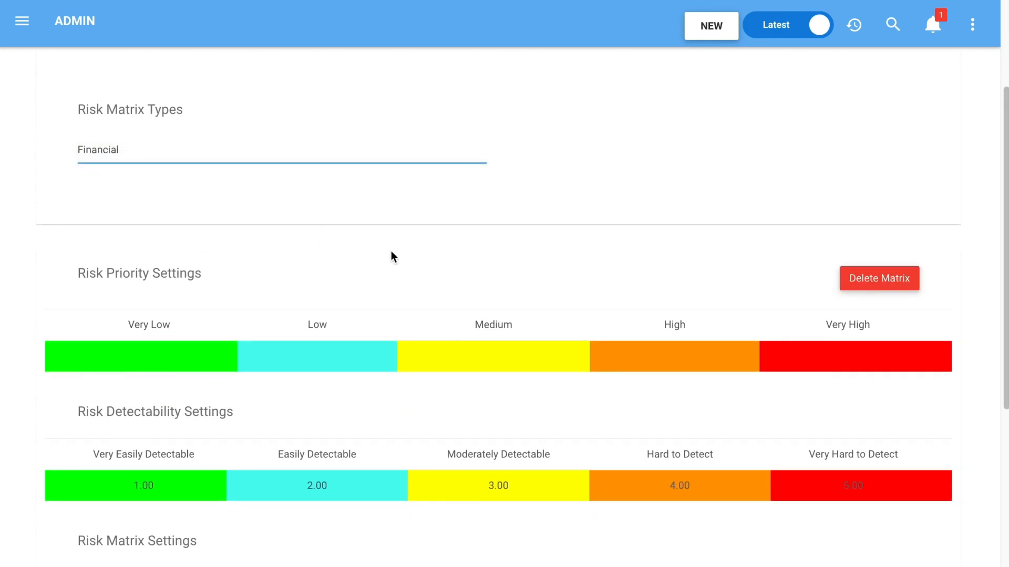
# - Rename the Financial matrix's Very High priority to Critical and look over the remaining matrix settings
pyautogui.click(871, 353)
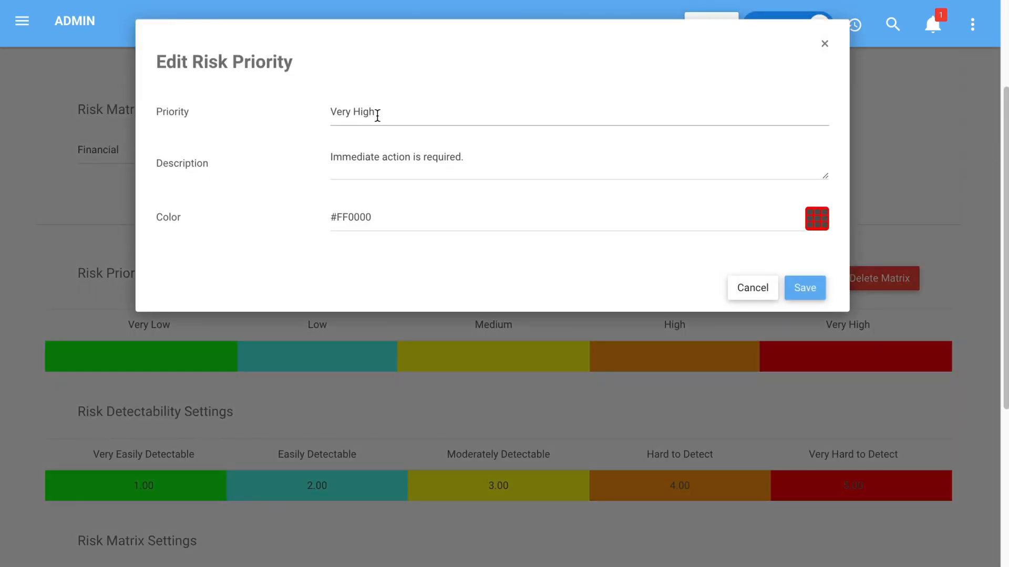
pyautogui.moveTo(376, 112); pyautogui.dragTo(313, 114)
pyautogui.write('Critica')
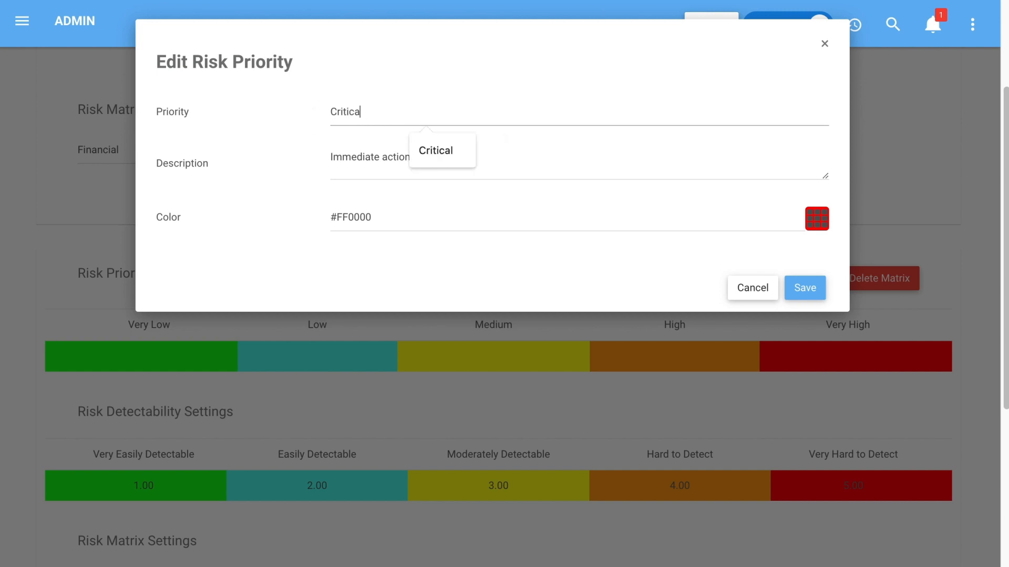
pyautogui.write('l')
pyautogui.click(802, 288)
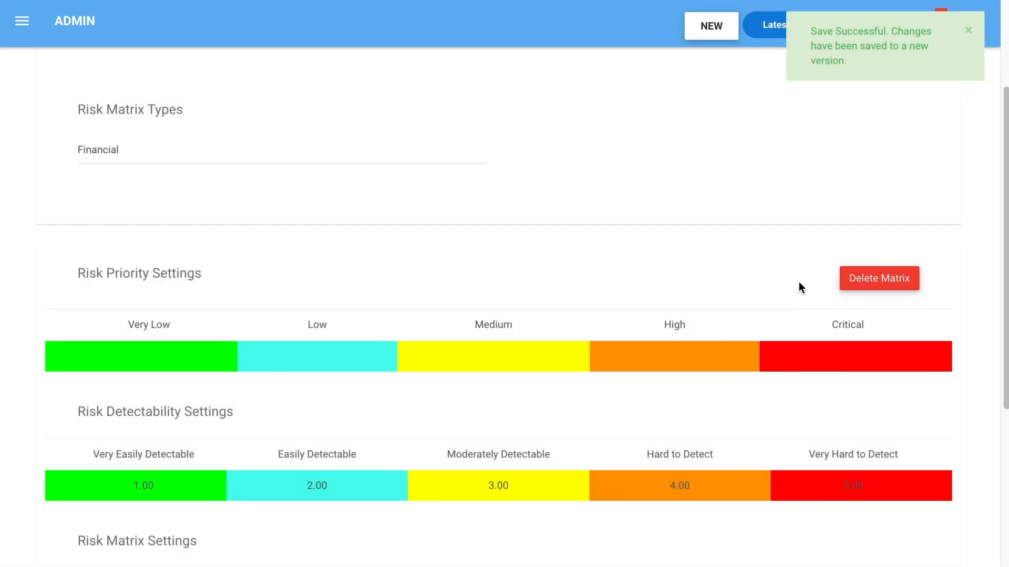
pyautogui.click(968, 31)
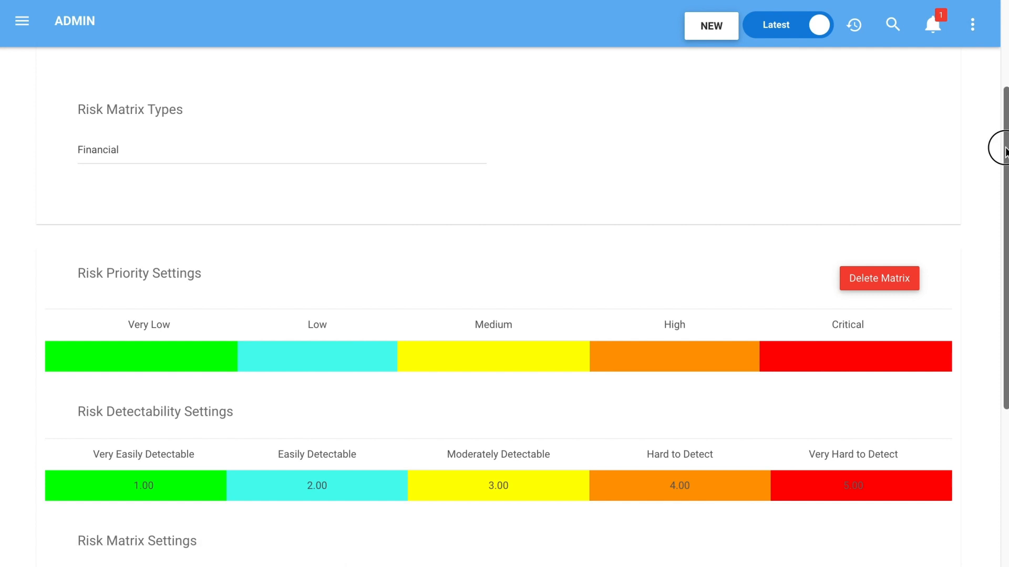
pyautogui.moveTo(1004, 151); pyautogui.dragTo(1002, 226)
pyautogui.scroll(10, 631, 262)
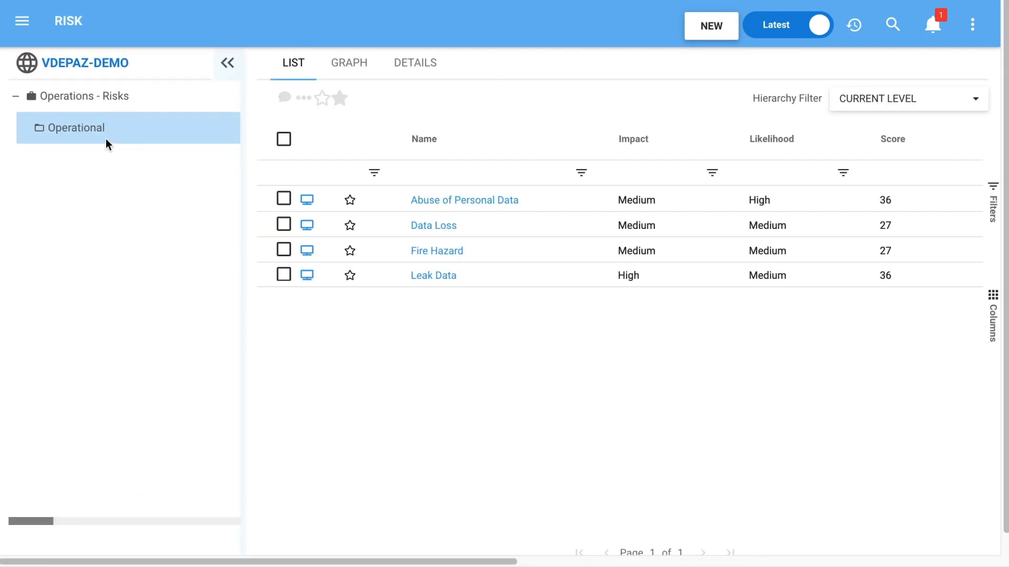
# - Start a new risk in the Operational risk folder and name it Deferred Turnaround (COVID-19)
pyautogui.rightClick(92, 131)
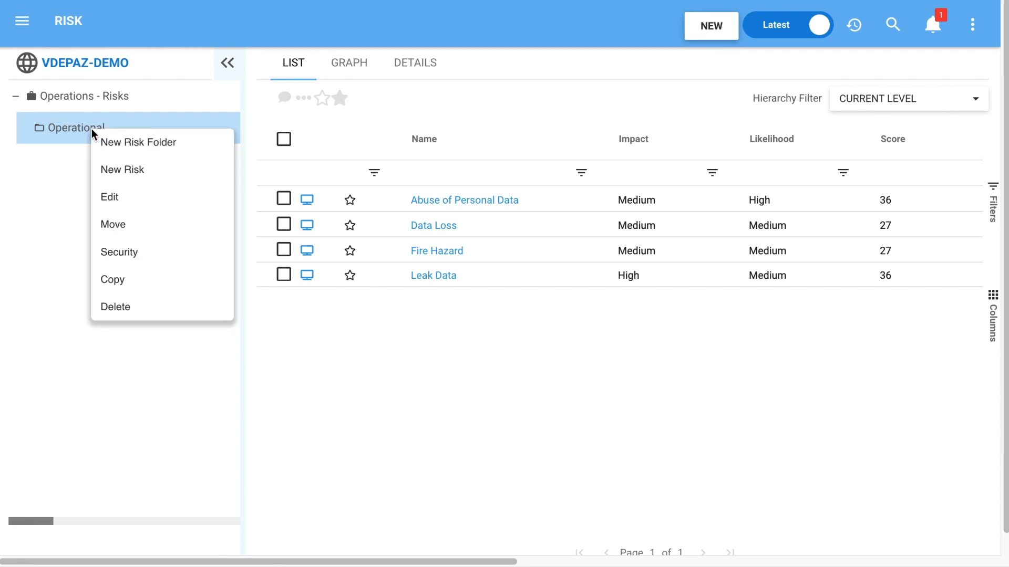
pyautogui.click(118, 174)
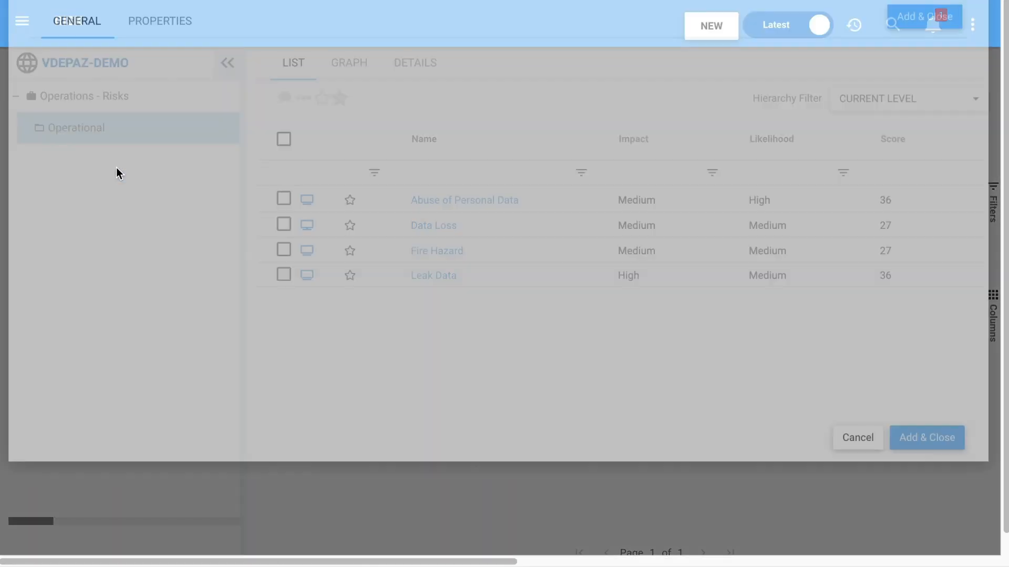
pyautogui.write('Deferred Turnaround (COVID-19')
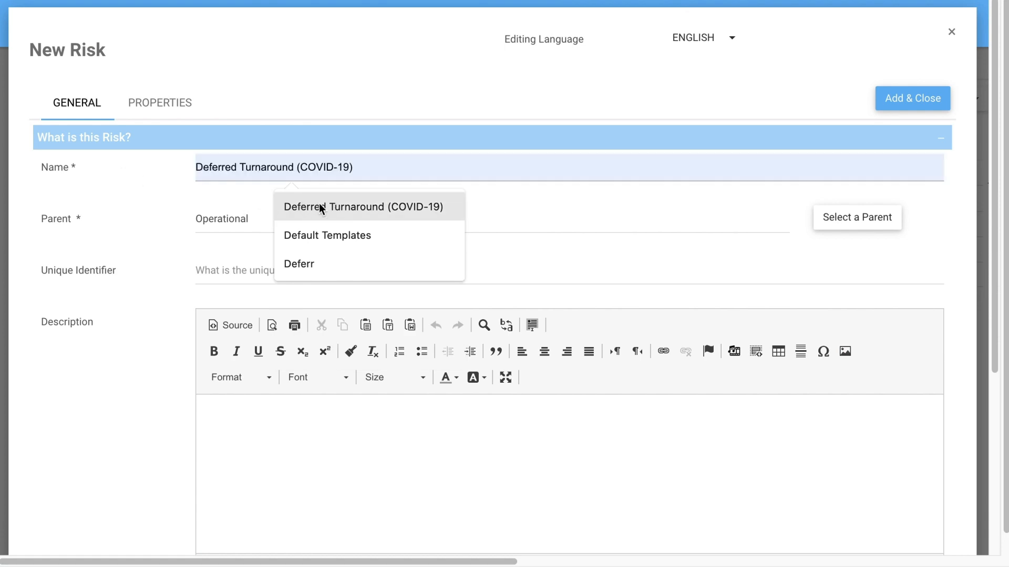
pyautogui.click(319, 205)
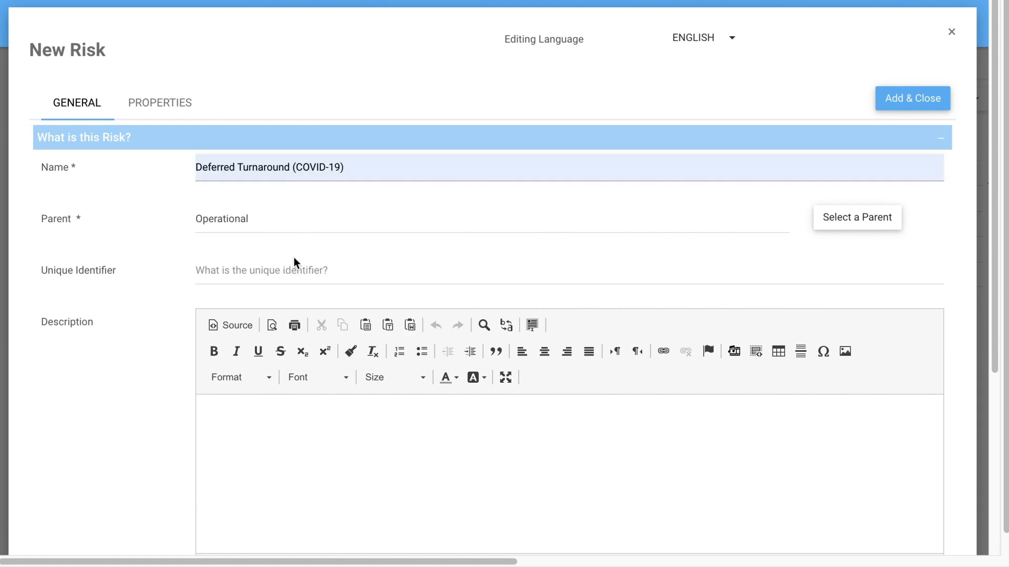
# - Set the new risk's analysis matrix type to Financial
pyautogui.scroll(-5, 291, 366)
pyautogui.click(203, 420)
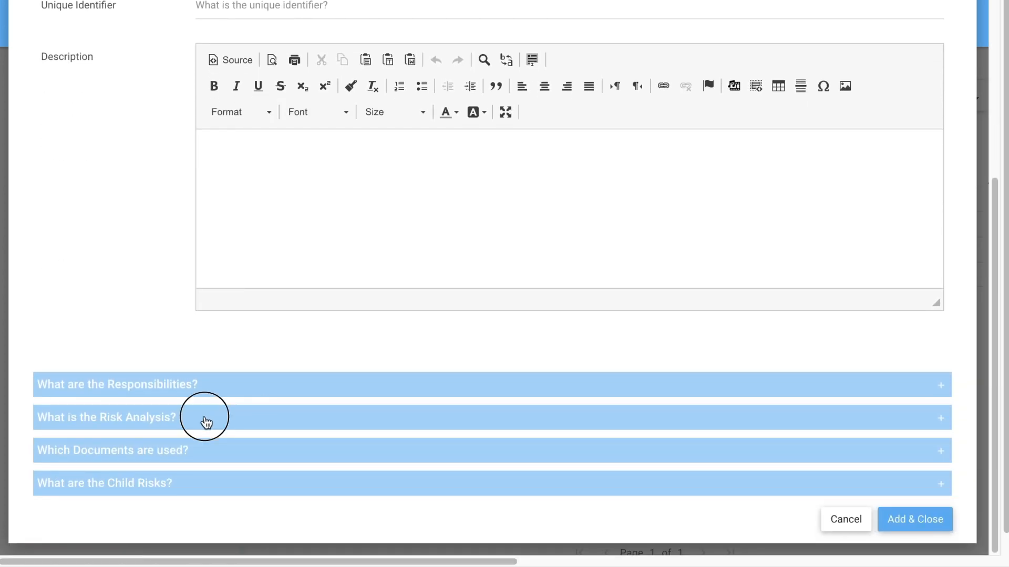
pyautogui.scroll(-3, 261, 451)
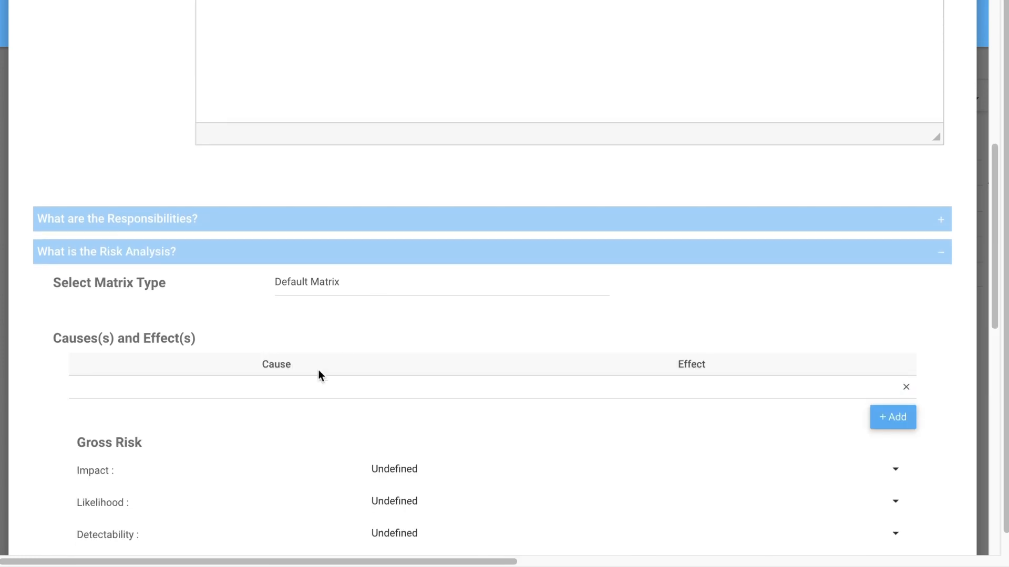
pyautogui.click(334, 282)
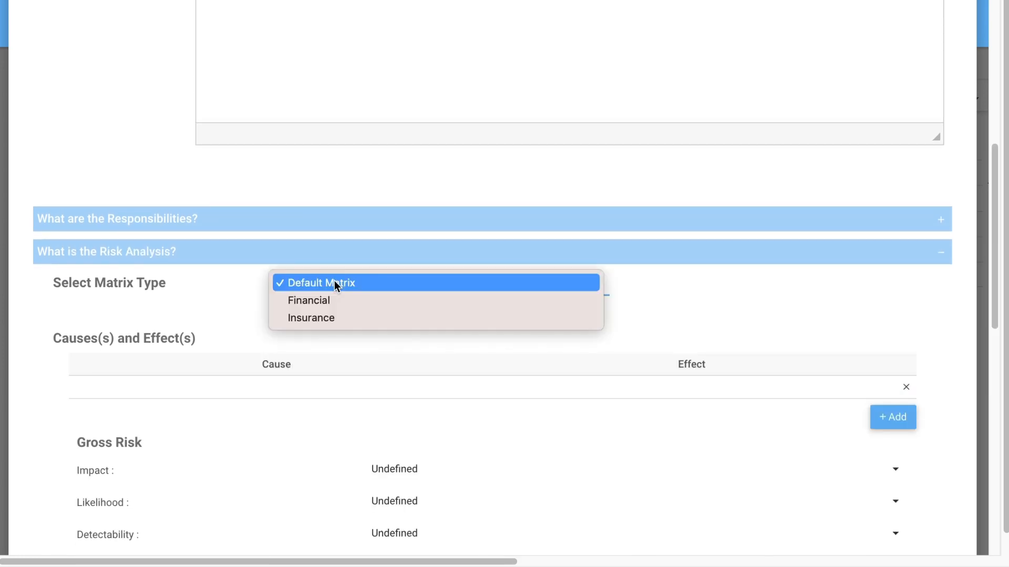
pyautogui.click(311, 300)
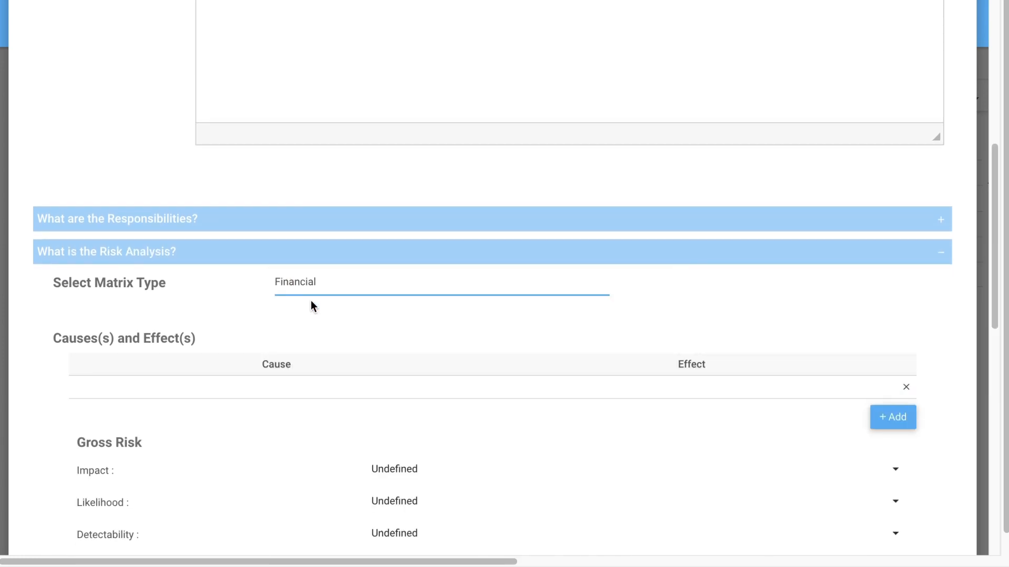
# - Set the new risk's gross impact to Very High and its gross likelihood to High
pyautogui.scroll(-3, 311, 300)
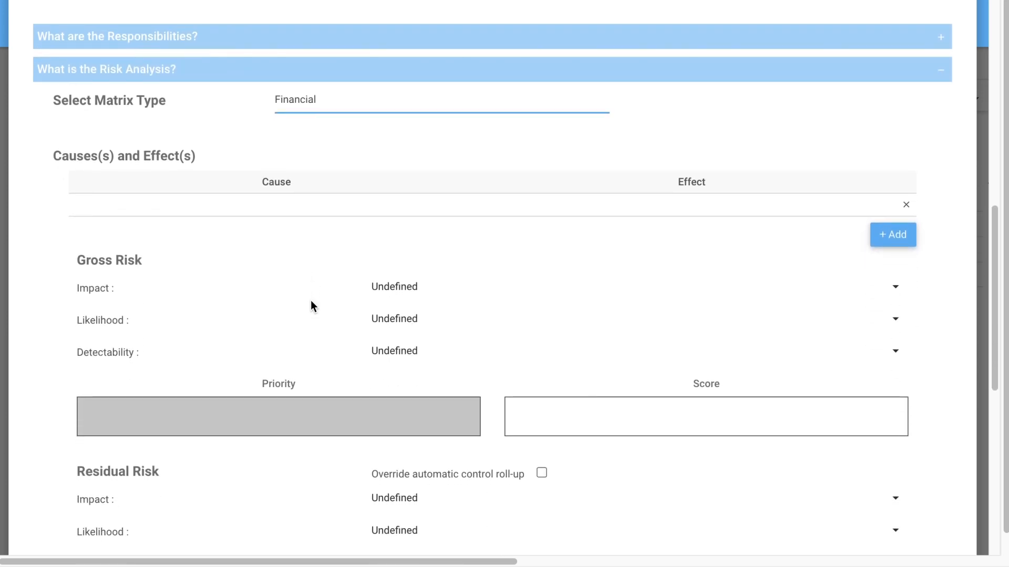
pyautogui.click(429, 294)
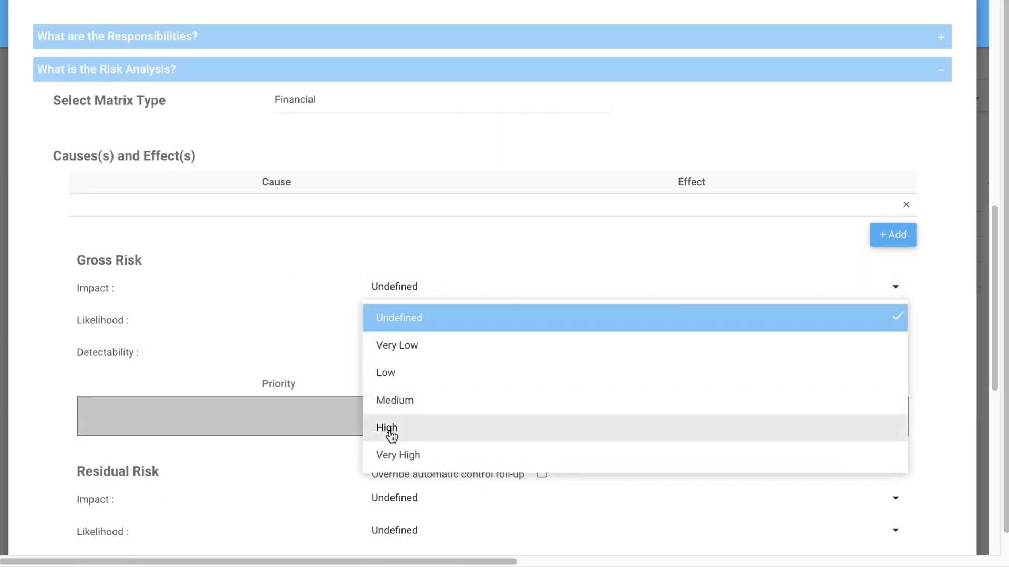
pyautogui.click(385, 459)
pyautogui.click(409, 326)
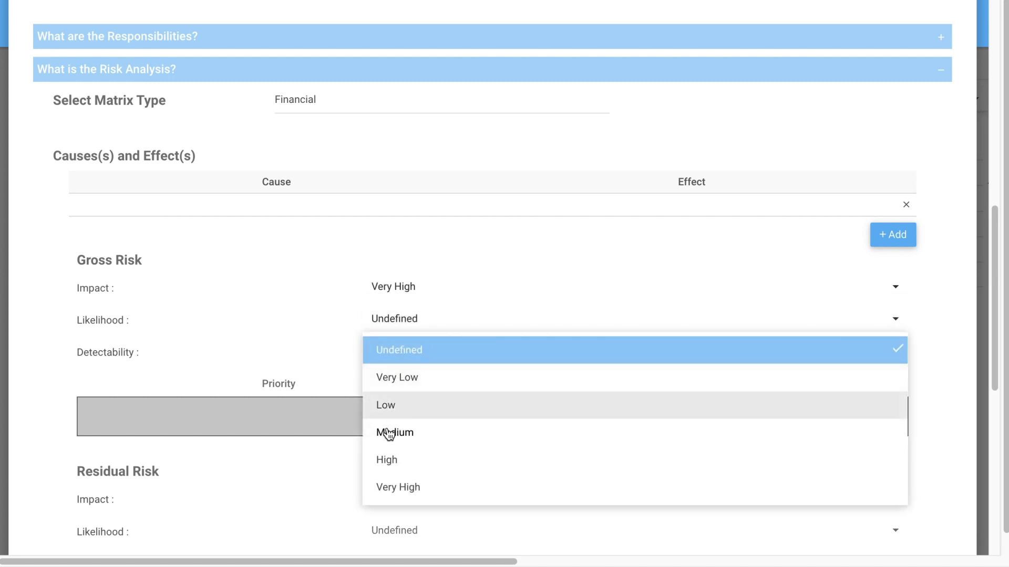
pyautogui.click(383, 460)
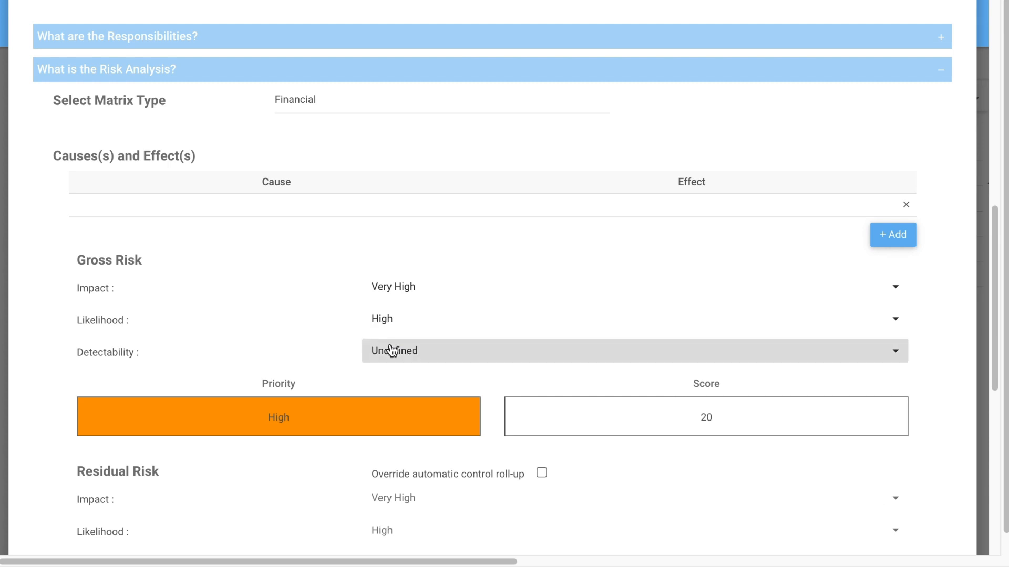
# - Set the new risk's gross detectability to Hard to Detect and add the risk record
pyautogui.click(391, 351)
pyautogui.click(401, 494)
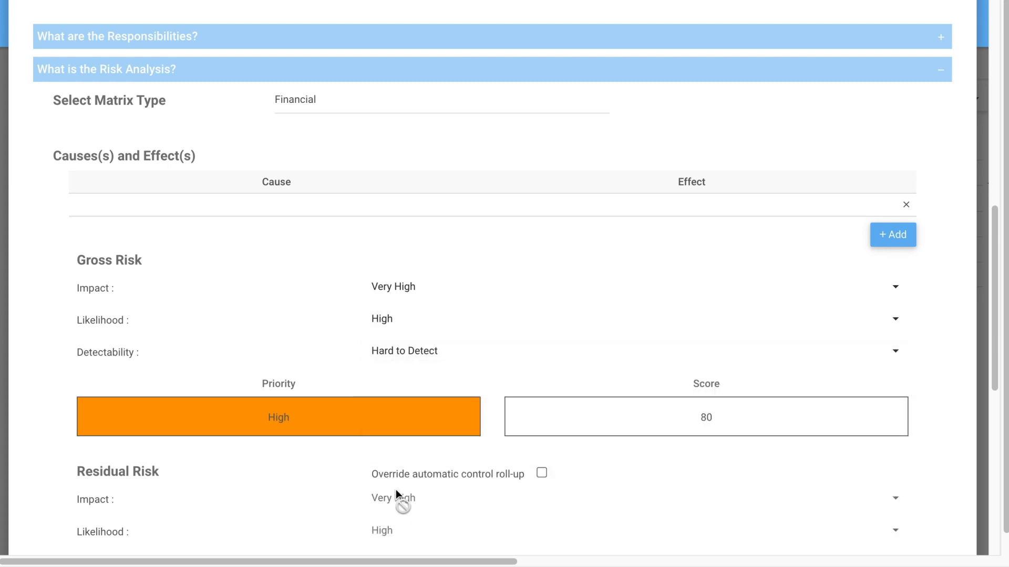
pyautogui.scroll(-3, 571, 315)
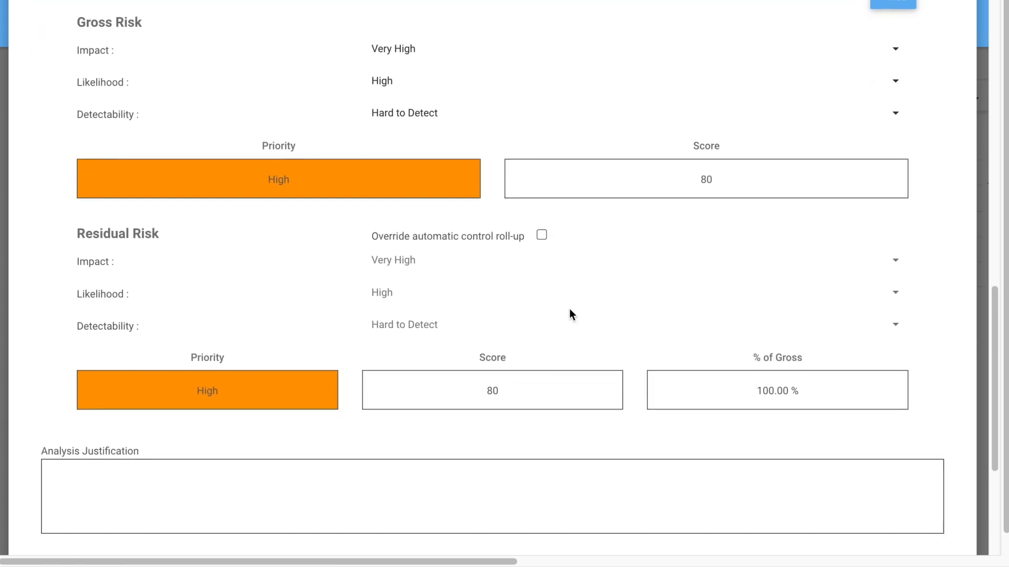
pyautogui.scroll(15, 571, 315)
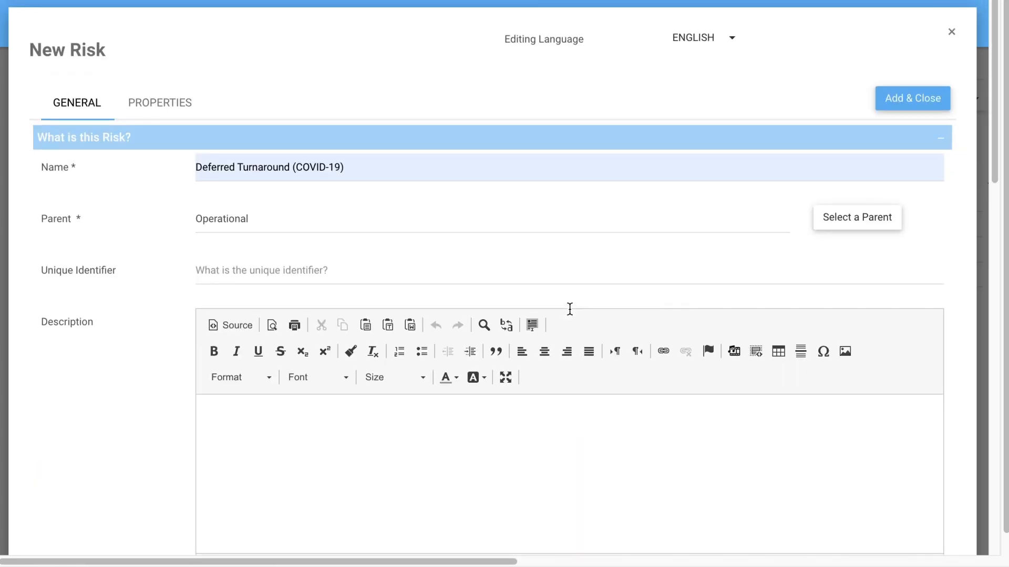
pyautogui.click(900, 109)
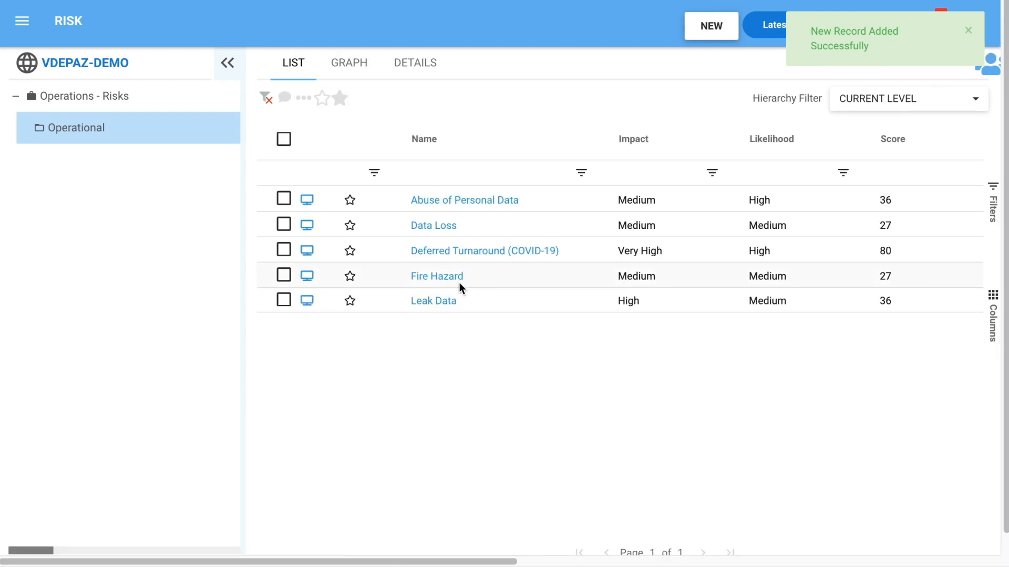
# - Open the Deferred Turnaround (COVID-19) risk and examine its risk profile chart and likelihood matrix
pyautogui.click(438, 252)
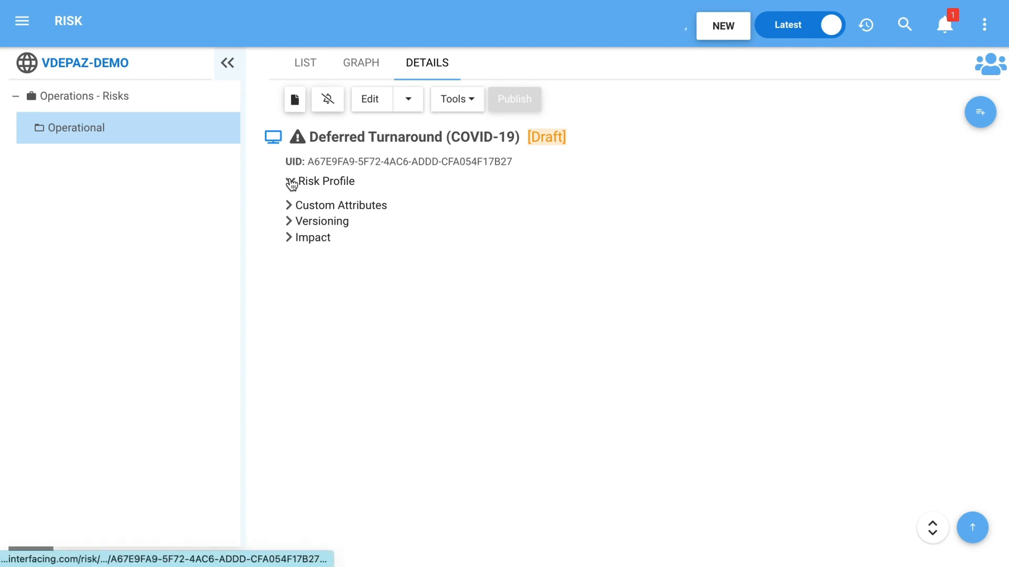
pyautogui.click(287, 181)
pyautogui.click(300, 200)
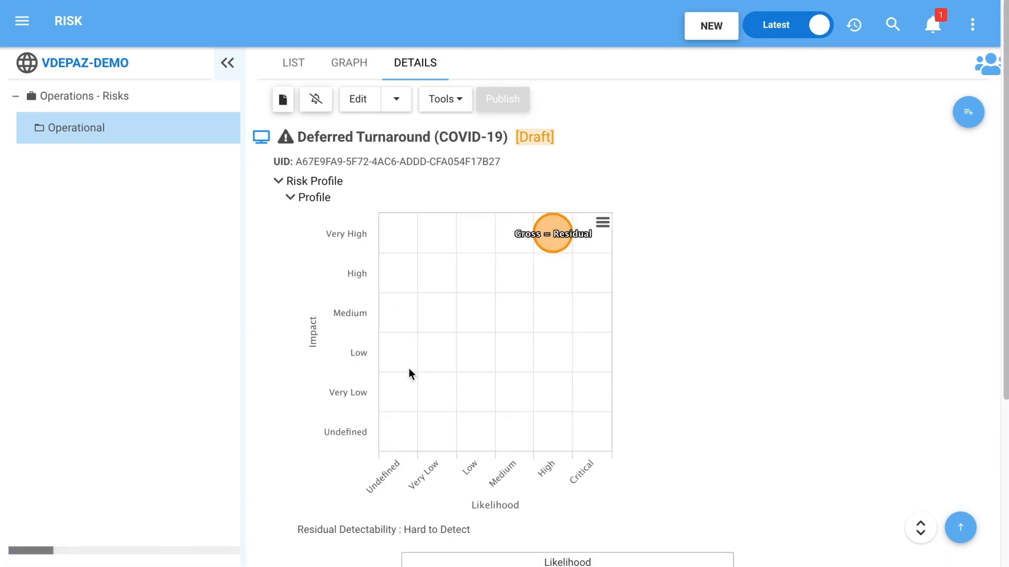
pyautogui.scroll(-4, 408, 368)
pyautogui.scroll(-1, 409, 367)
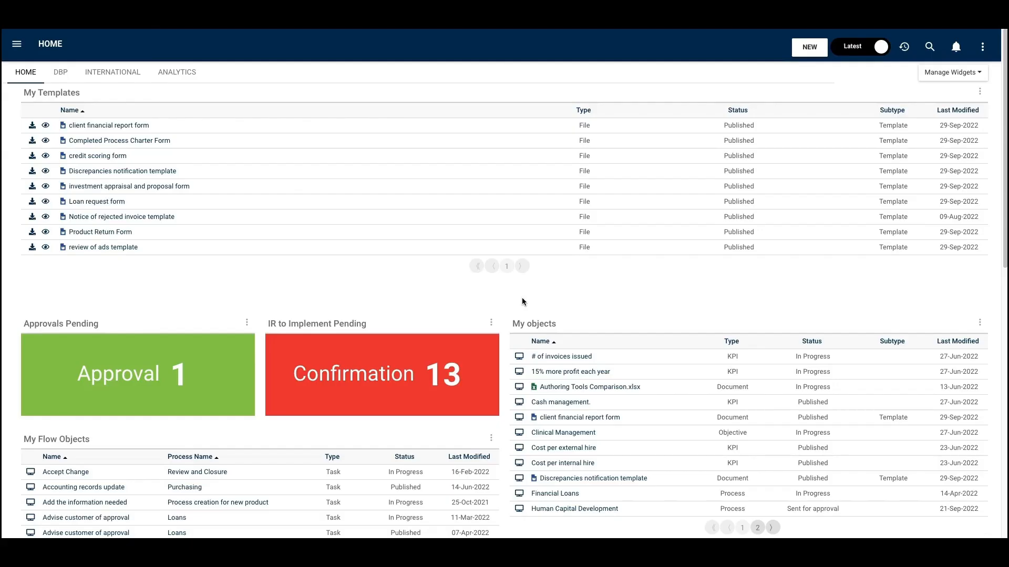
# - Set the My Templates widget's displayed content to Published Only and save the widget settings
pyautogui.click(979, 96)
pyautogui.click(982, 111)
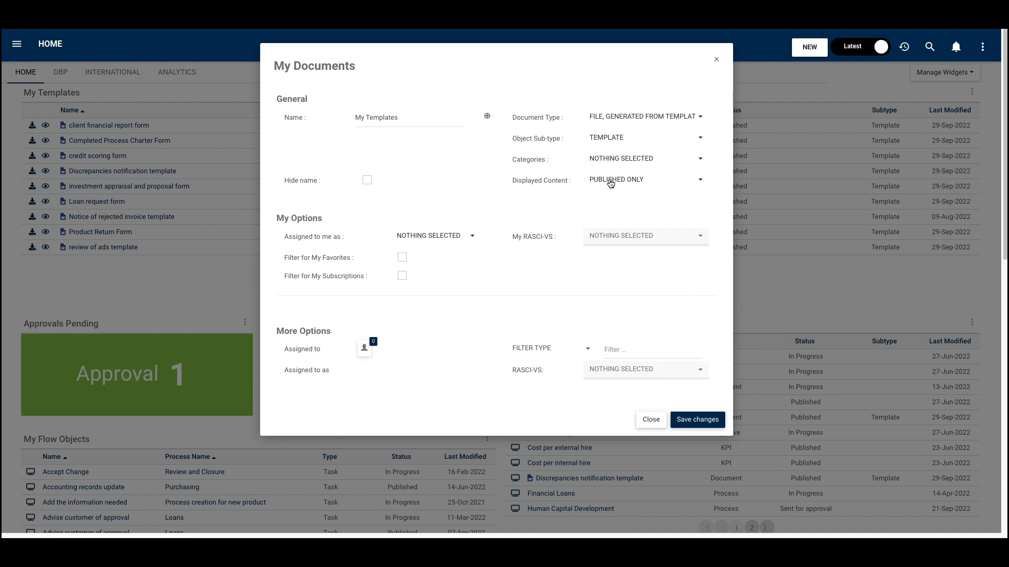
pyautogui.click(608, 183)
pyautogui.click(648, 222)
pyautogui.click(697, 421)
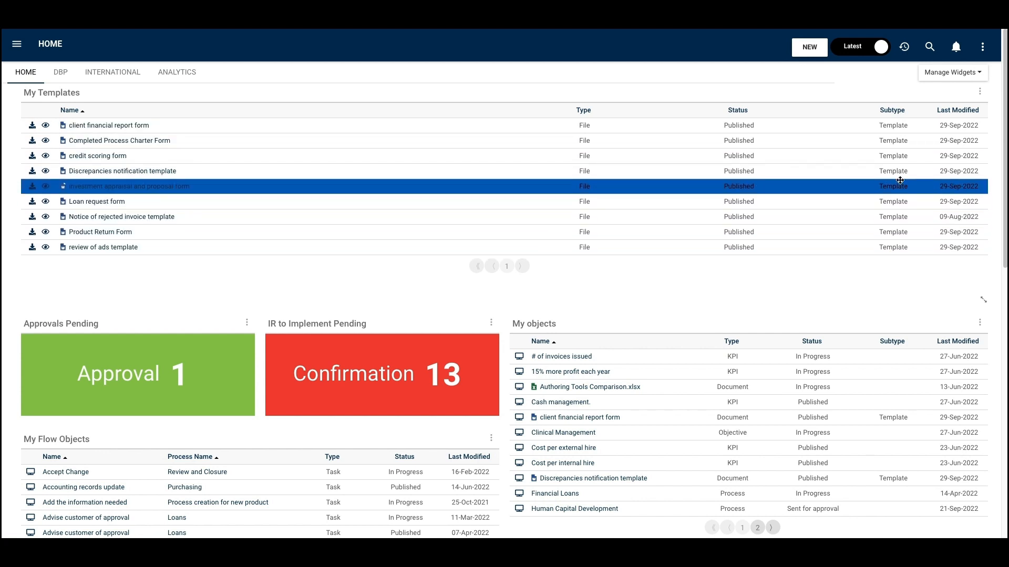
# - View the credit scoring form's details from the My Templates widget and return to the home page
pyautogui.click(117, 158)
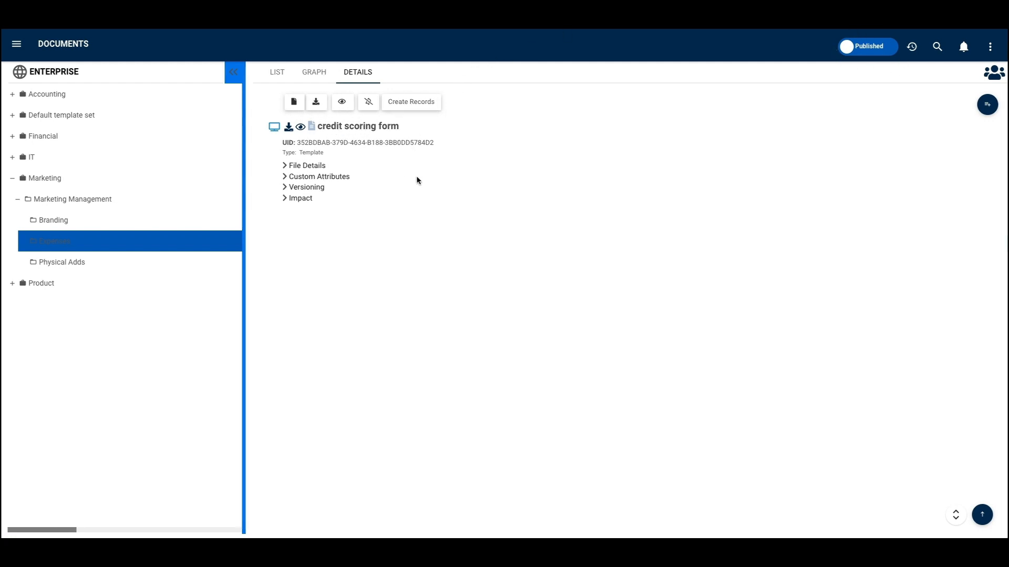
pyautogui.click(912, 46)
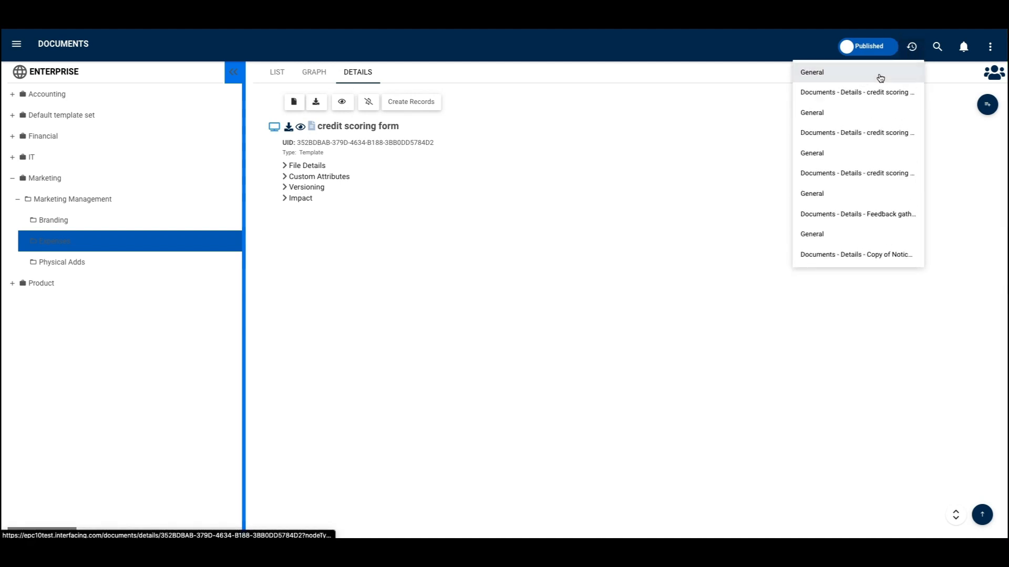
pyautogui.click(874, 77)
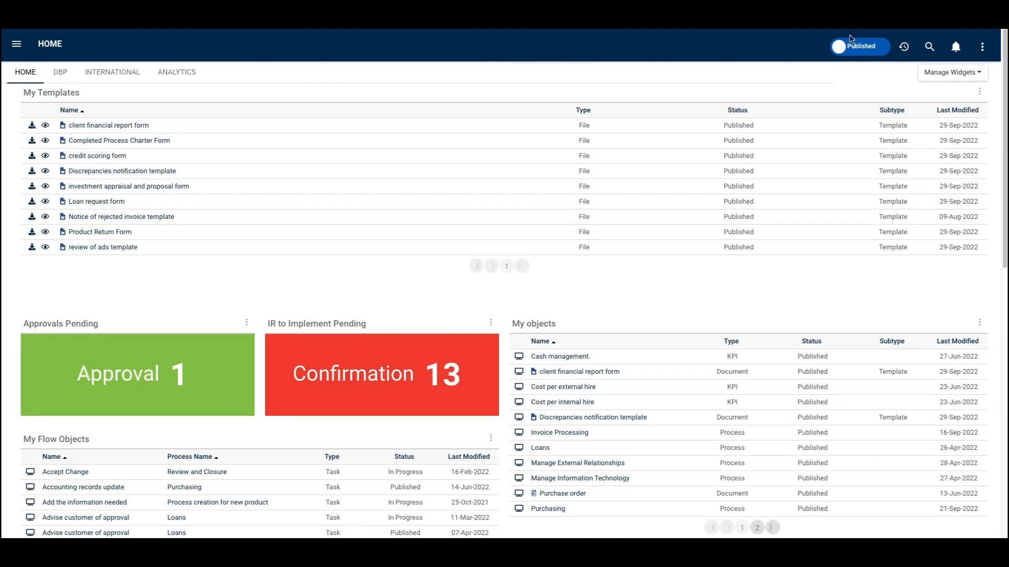
# - Change the My Templates widget's displayed content to Show Latest and save the settings
pyautogui.click(980, 93)
pyautogui.click(965, 117)
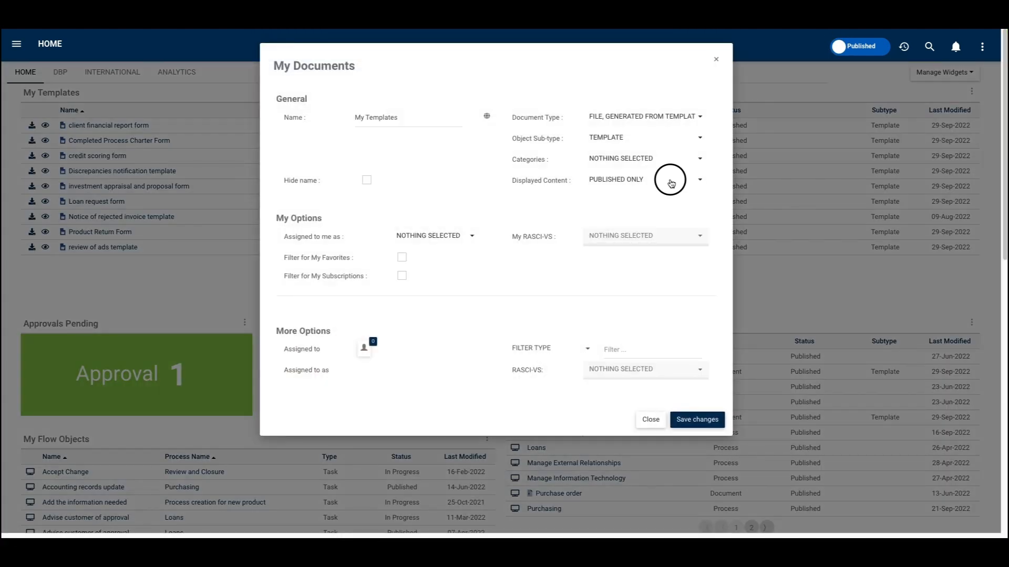
pyautogui.click(671, 181)
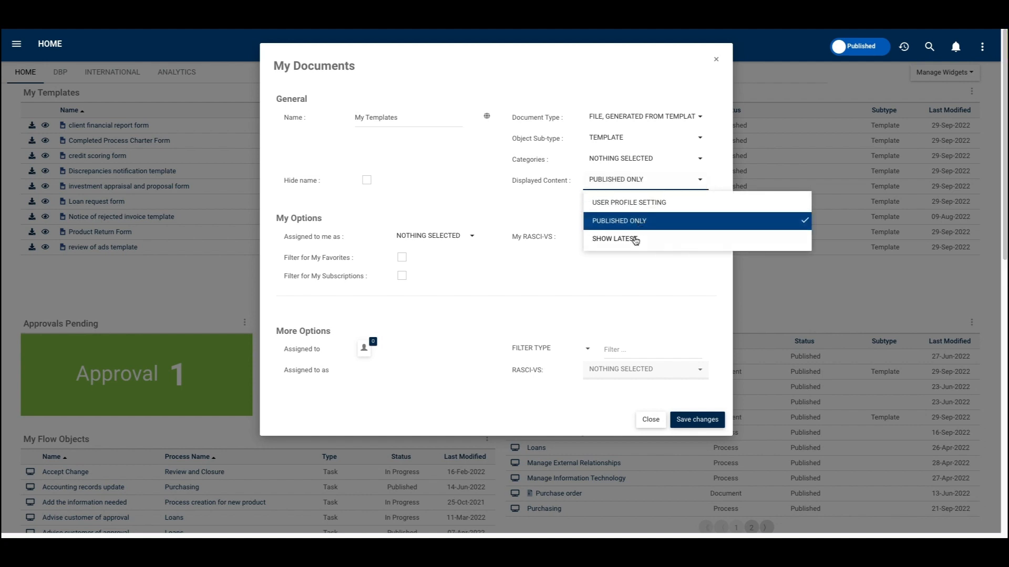
pyautogui.click(635, 241)
pyautogui.click(722, 422)
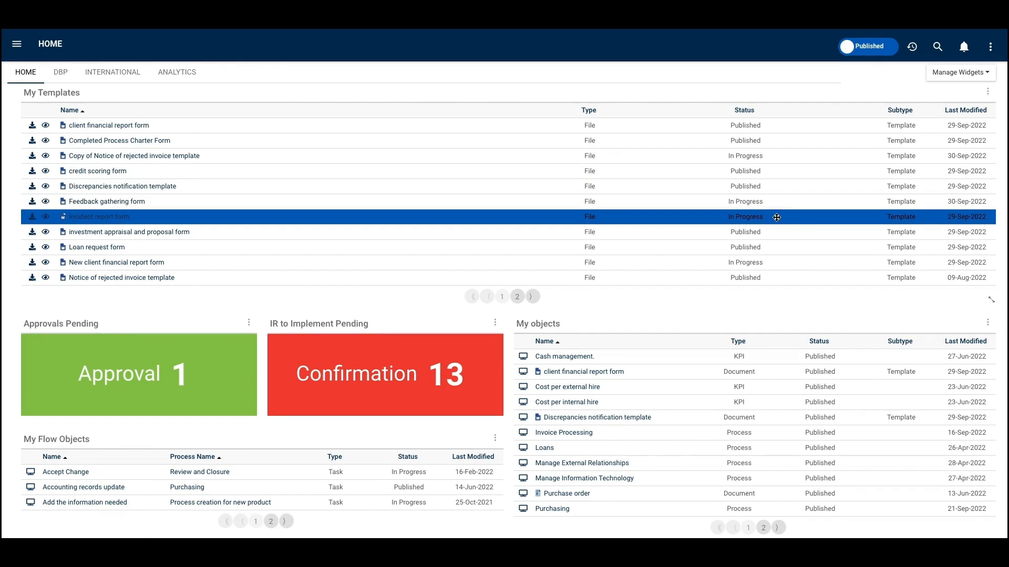
# - Set the My Templates widget's displayed content to User Profile Setting, save, and switch the home page from Published to Latest content
pyautogui.click(985, 93)
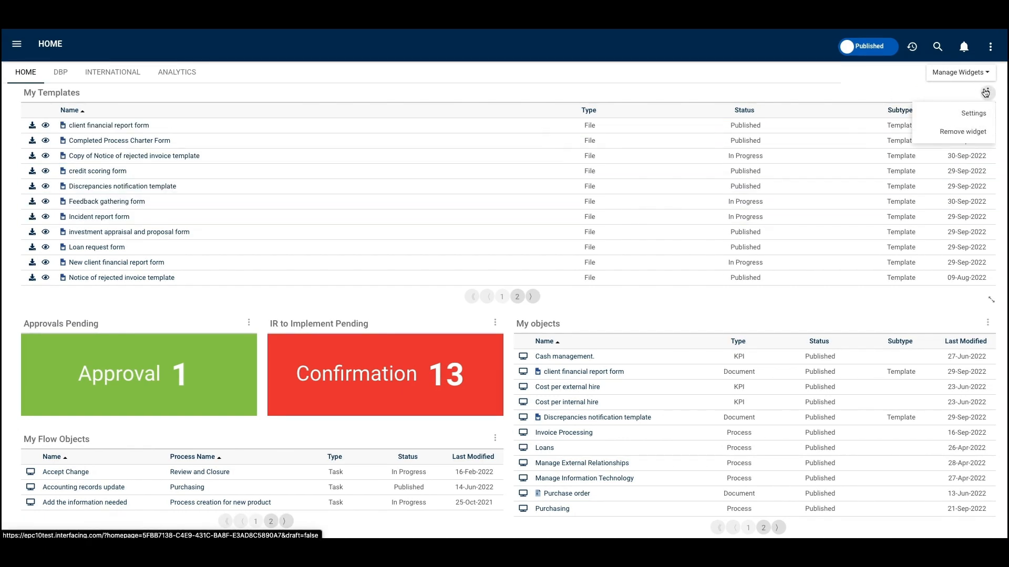
pyautogui.click(985, 120)
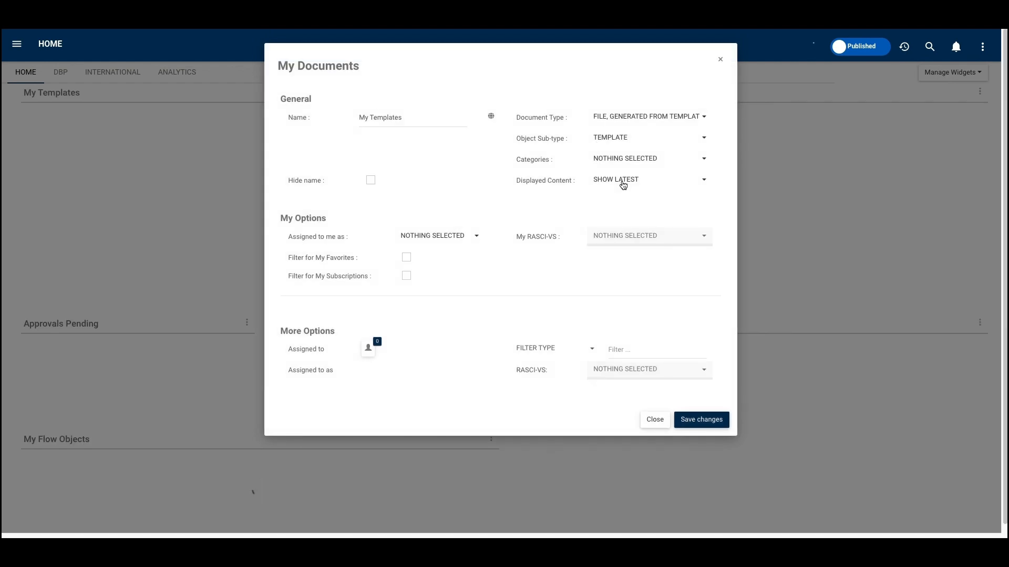
pyautogui.click(623, 181)
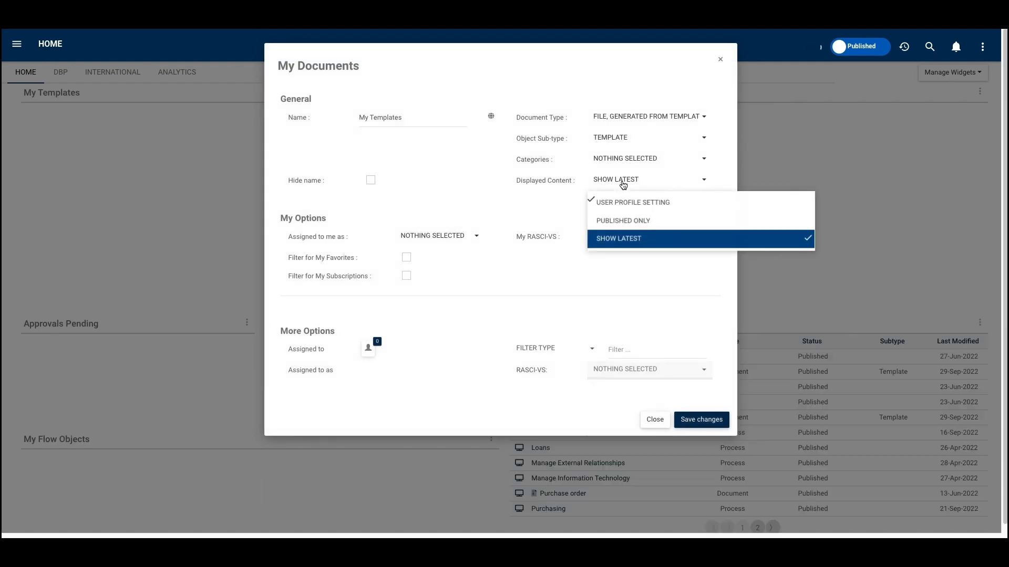
pyautogui.click(683, 206)
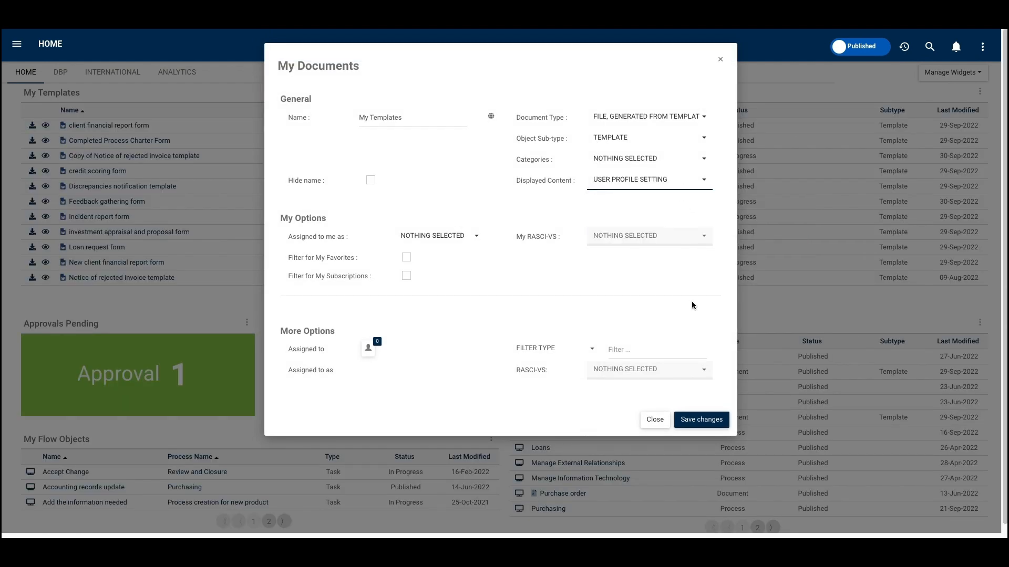
pyautogui.click(714, 422)
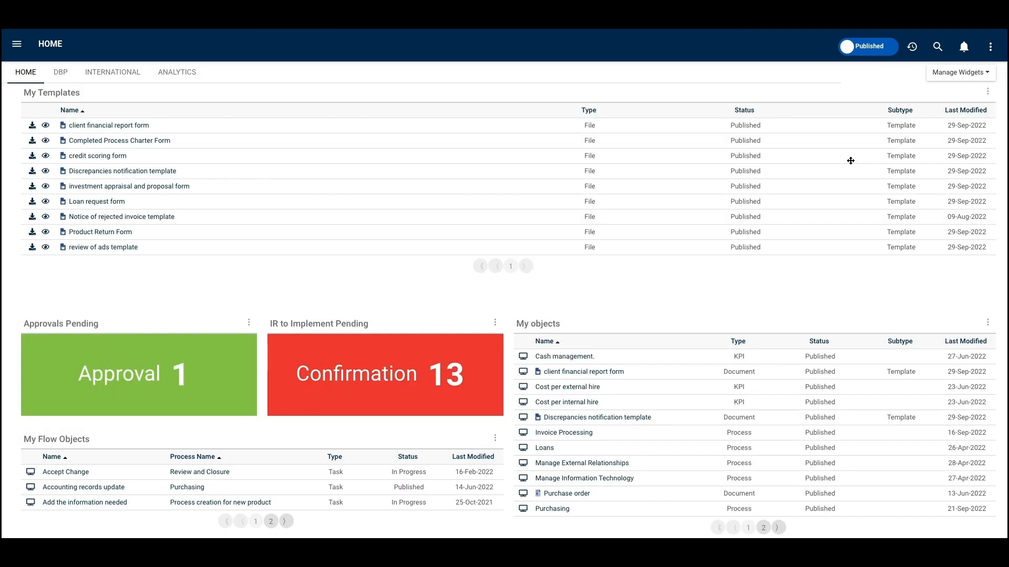
pyautogui.click(847, 160)
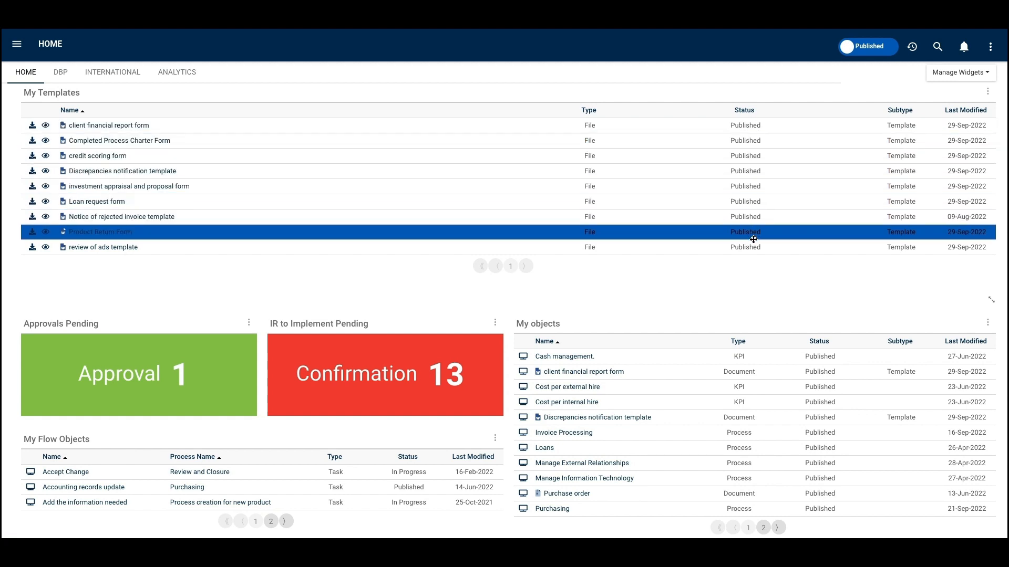
pyautogui.click(870, 46)
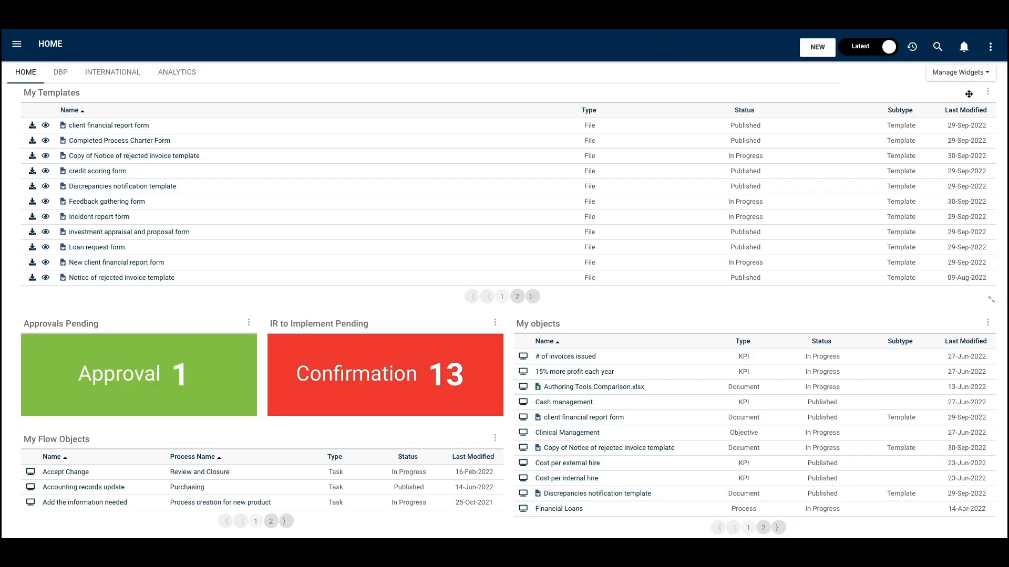
# - Give the My Templates widget the French name "Mes modèles" and save the widget settings
pyautogui.click(987, 93)
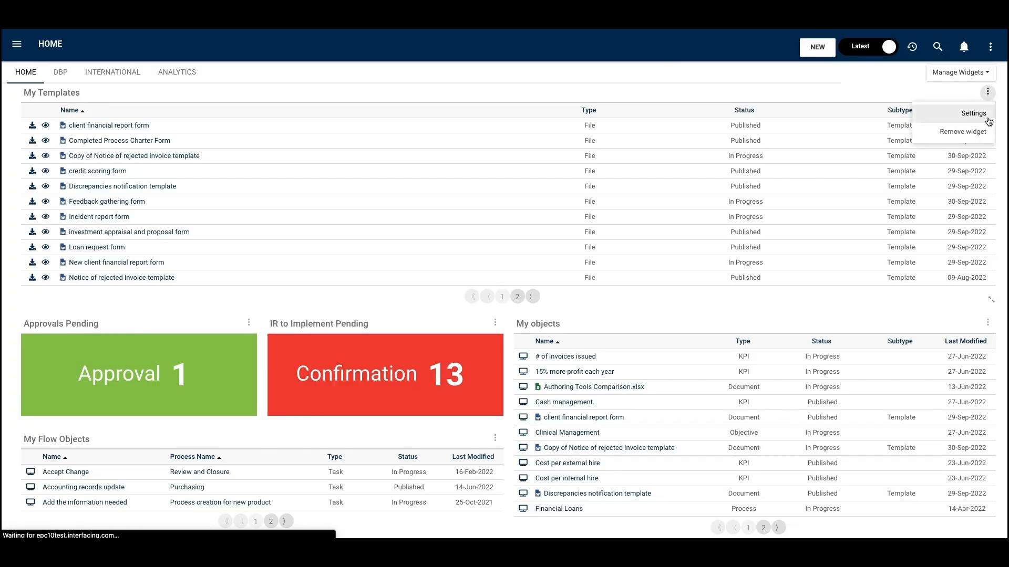
pyautogui.click(978, 112)
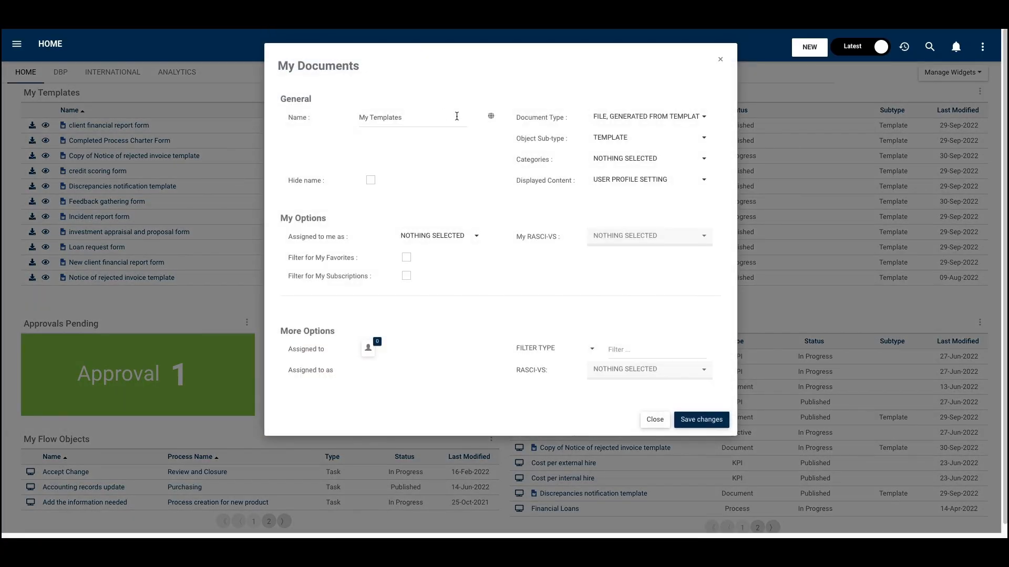
pyautogui.click(491, 117)
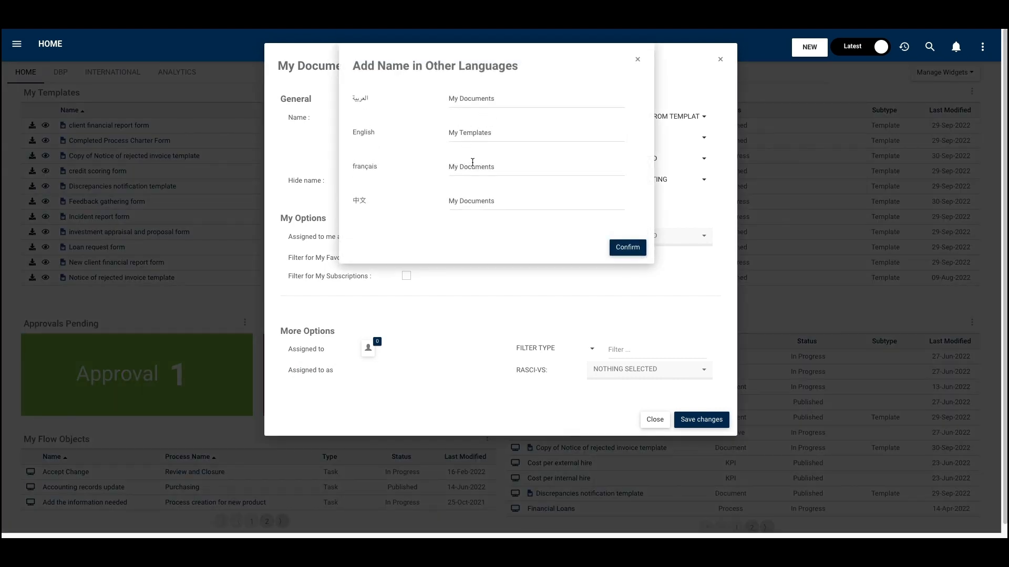
pyautogui.hotkey('ctrl', 'a')
pyautogui.write('Mes')
pyautogui.click(627, 248)
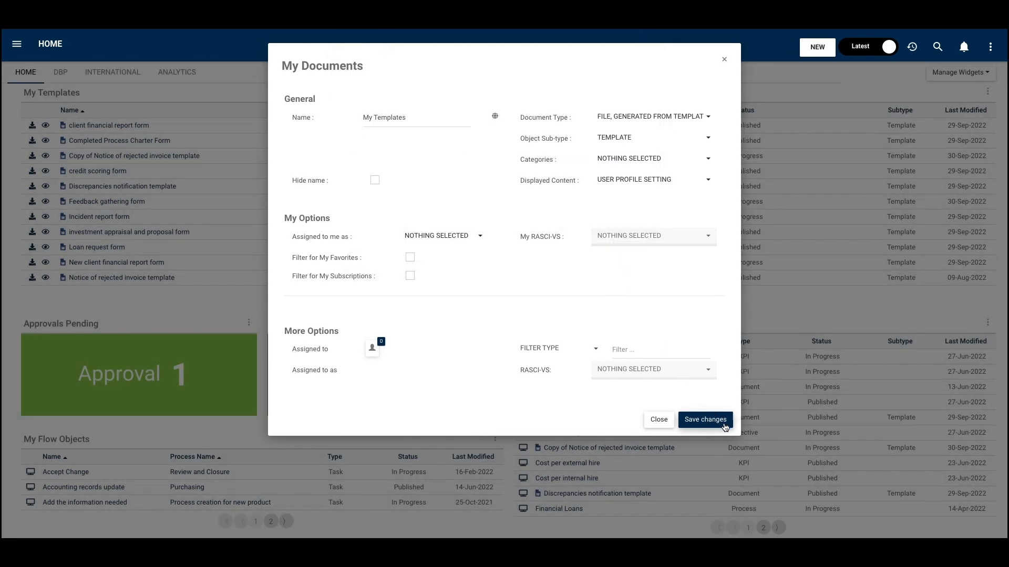
pyautogui.click(724, 424)
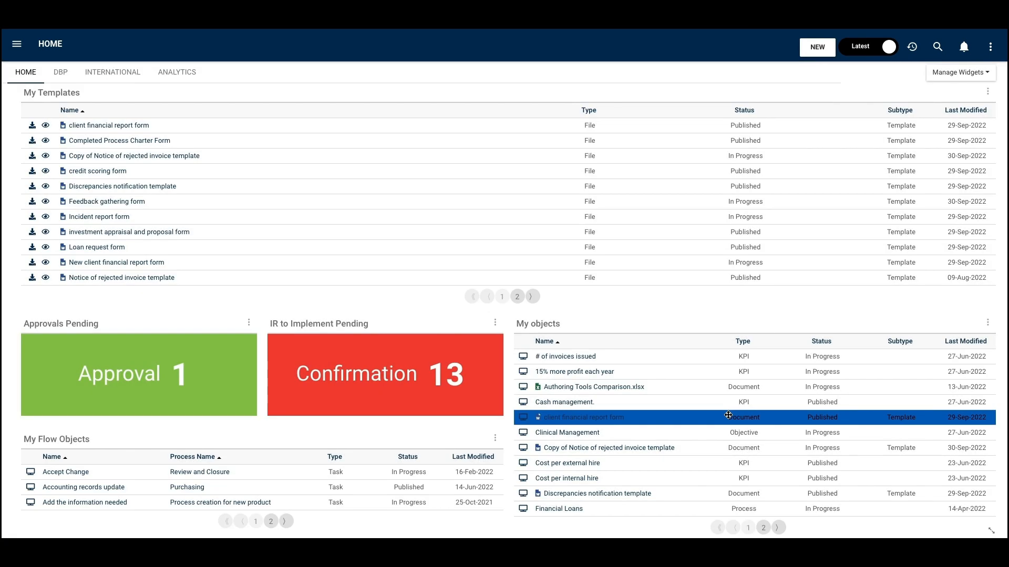
# - Change the content language to français in the user profile and return to the home page
pyautogui.click(990, 47)
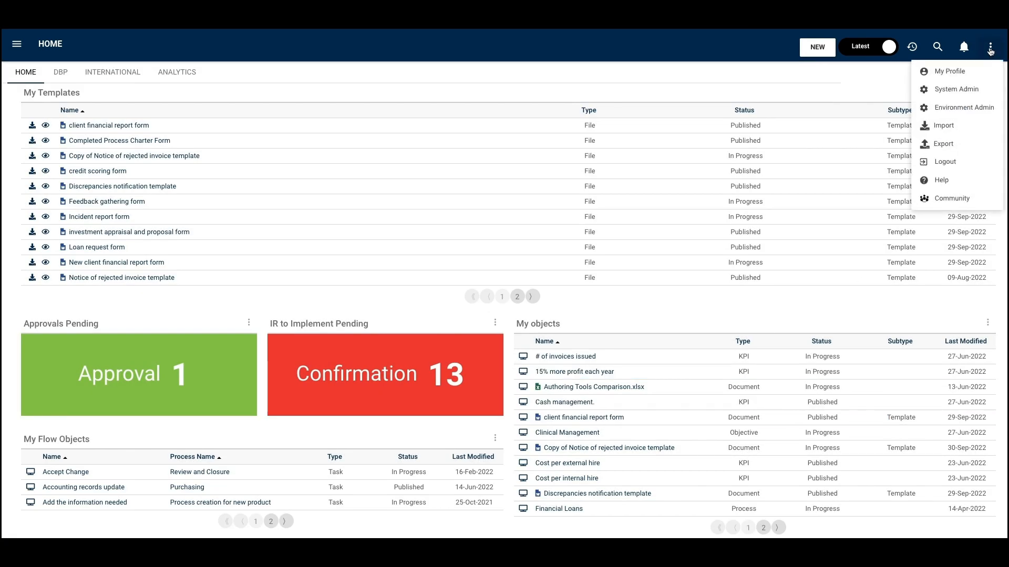
pyautogui.click(973, 78)
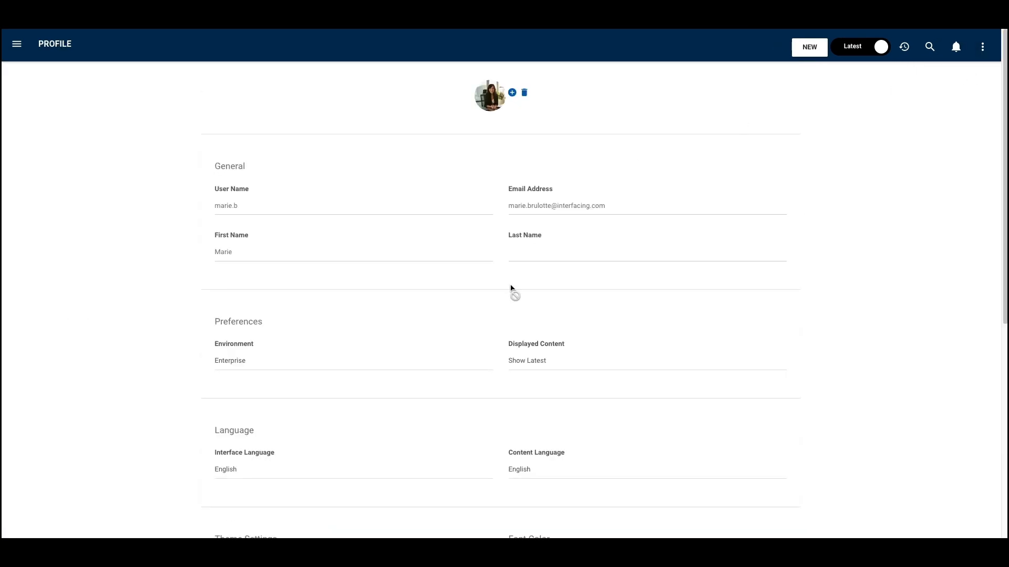
pyautogui.scroll(-2, 526, 368)
pyautogui.click(527, 395)
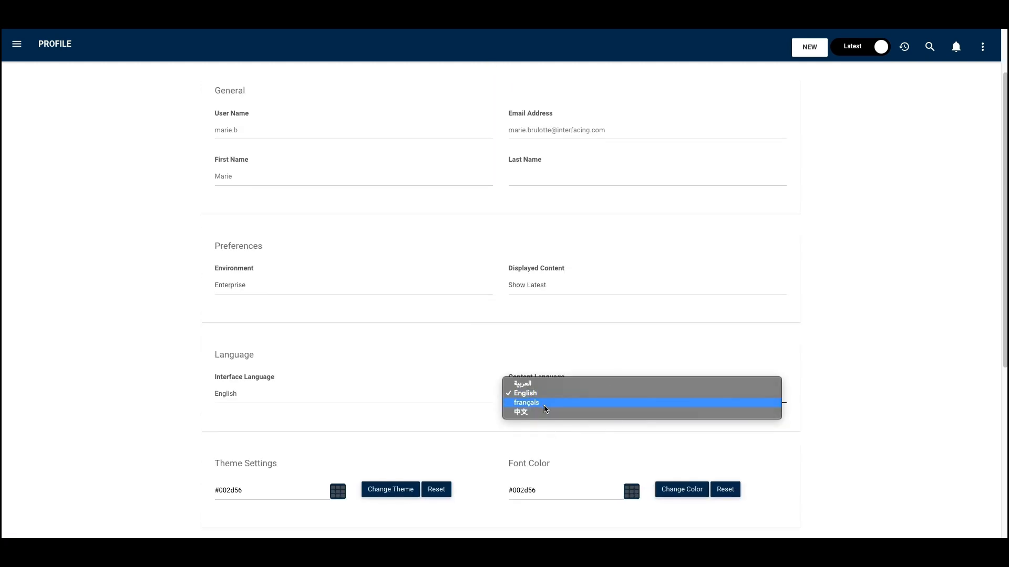
pyautogui.click(545, 403)
pyautogui.scroll(2, 544, 409)
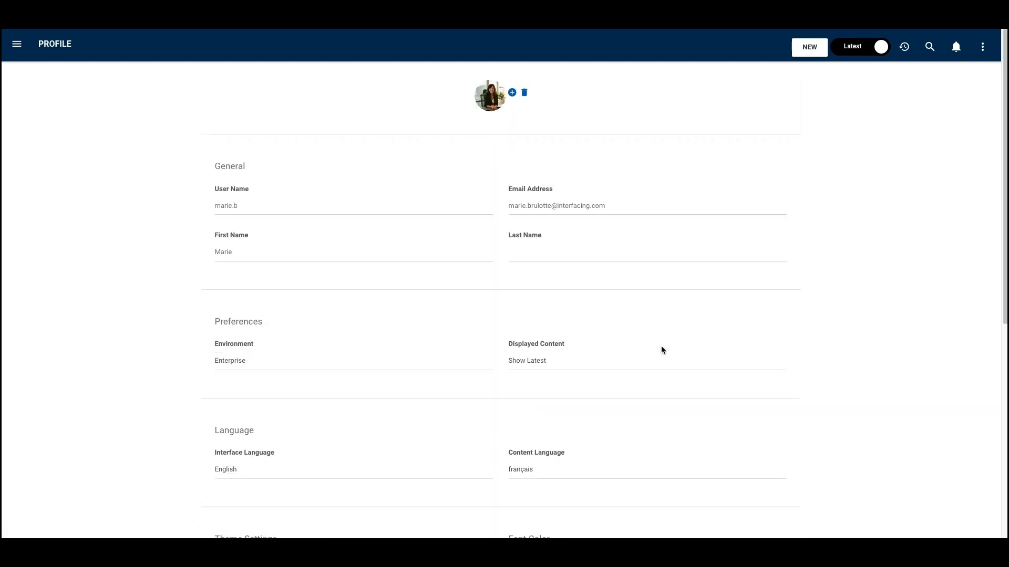
pyautogui.click(910, 51)
pyautogui.click(874, 75)
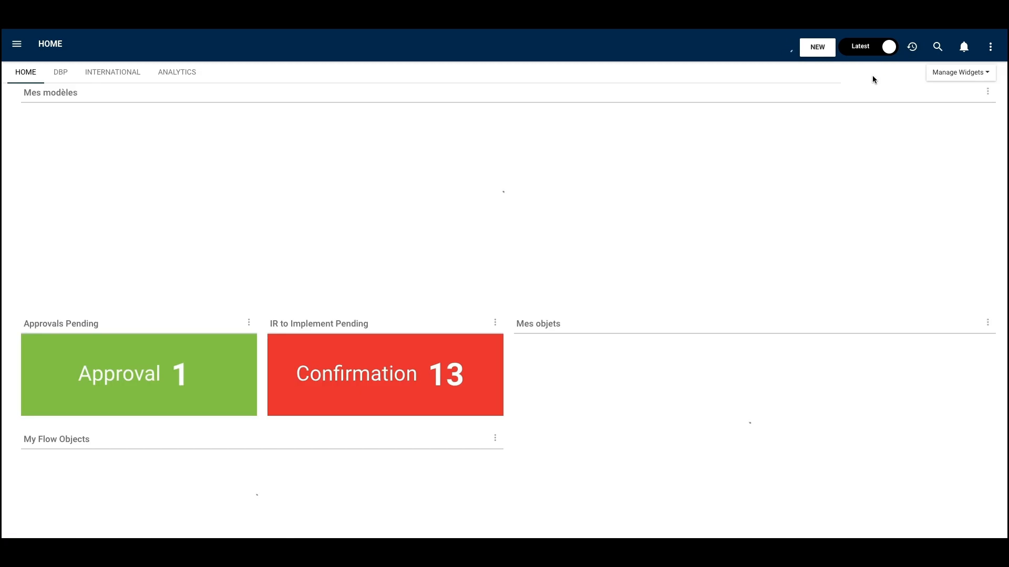
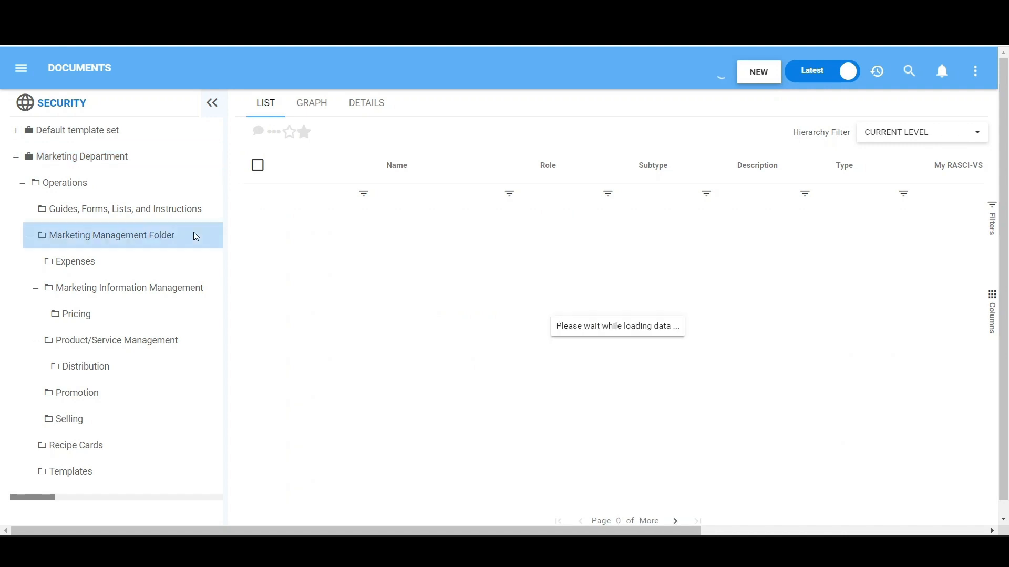
# - Open the security settings of the Marketing Management Folder and add the Marketing Team Group to its permissions
pyautogui.click(352, 110)
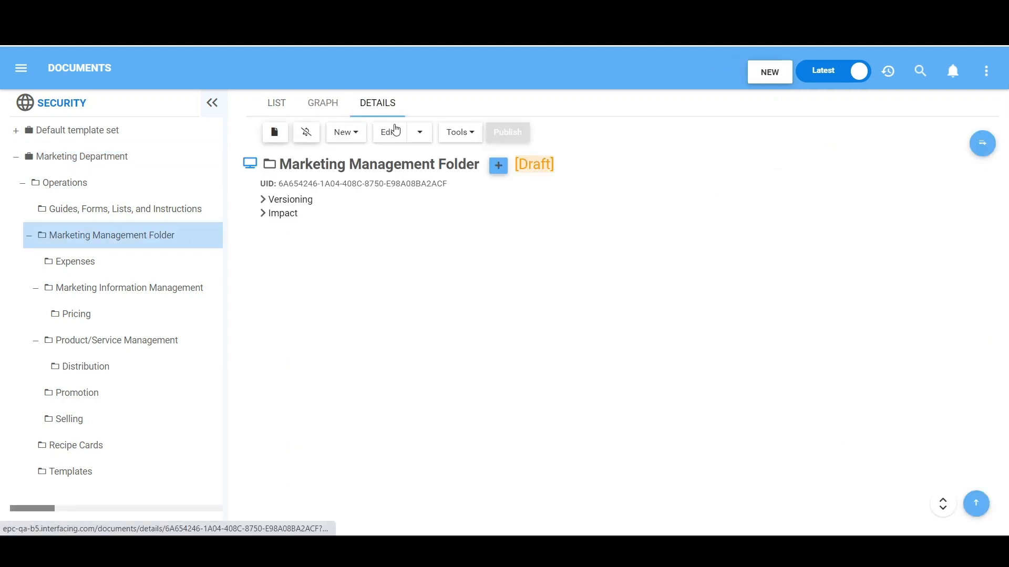
pyautogui.click(418, 132)
pyautogui.click(416, 208)
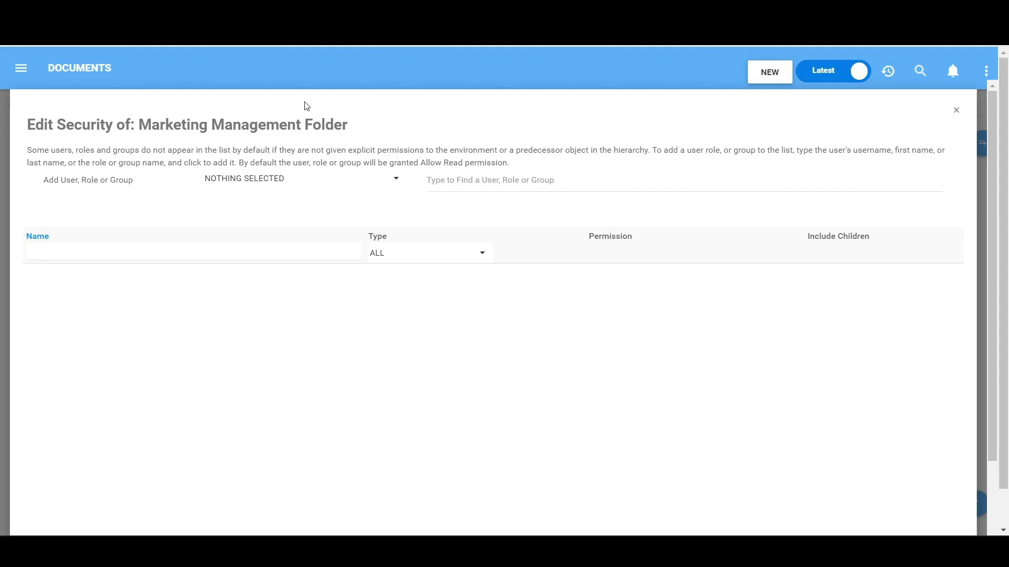
pyautogui.click(482, 175)
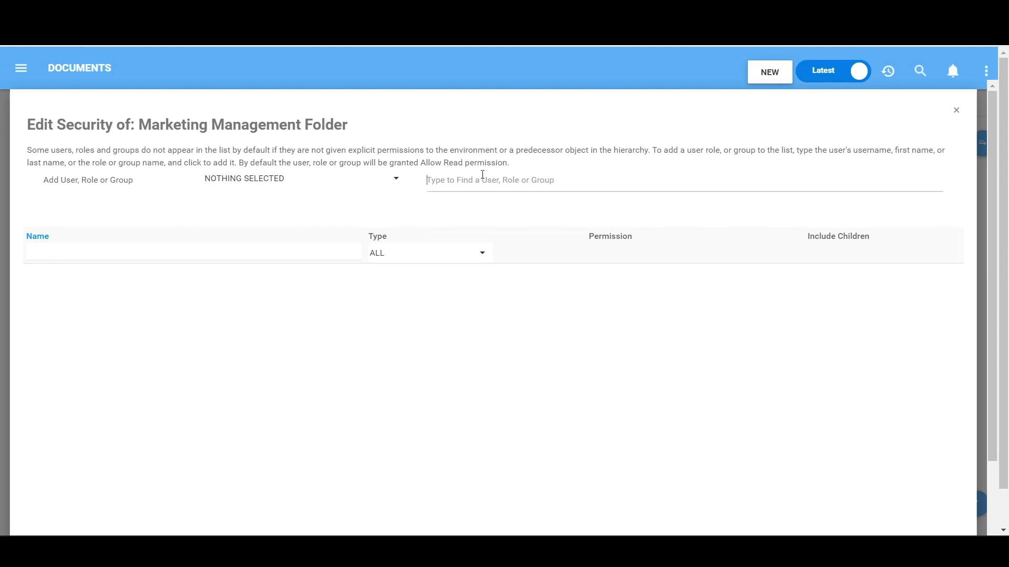
pyautogui.write('Market')
pyautogui.click(489, 204)
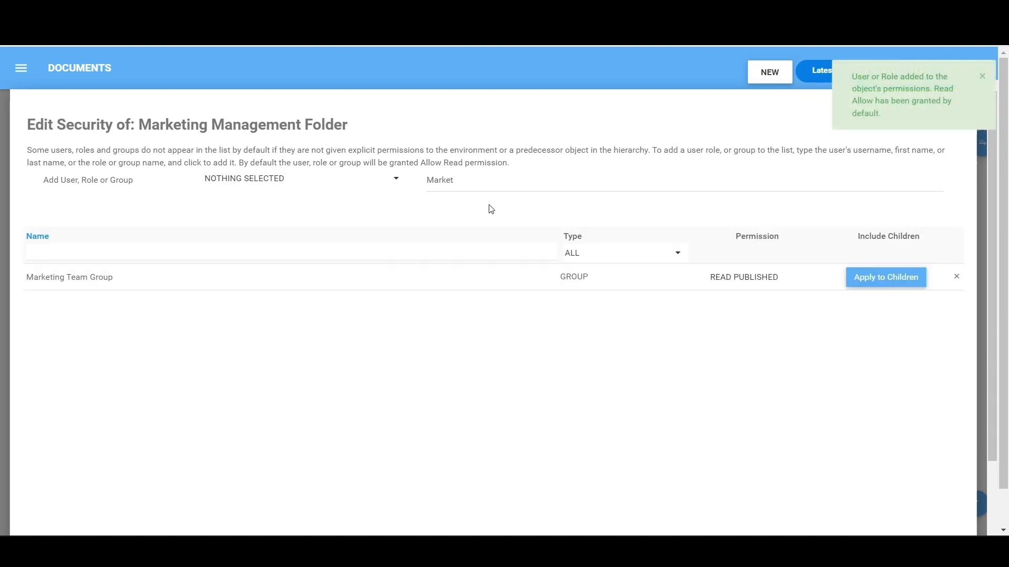
# - Give the Marketing Team Group Write permission on the Marketing Management Folder, apply it to children, and finish the security edit
pyautogui.click(802, 276)
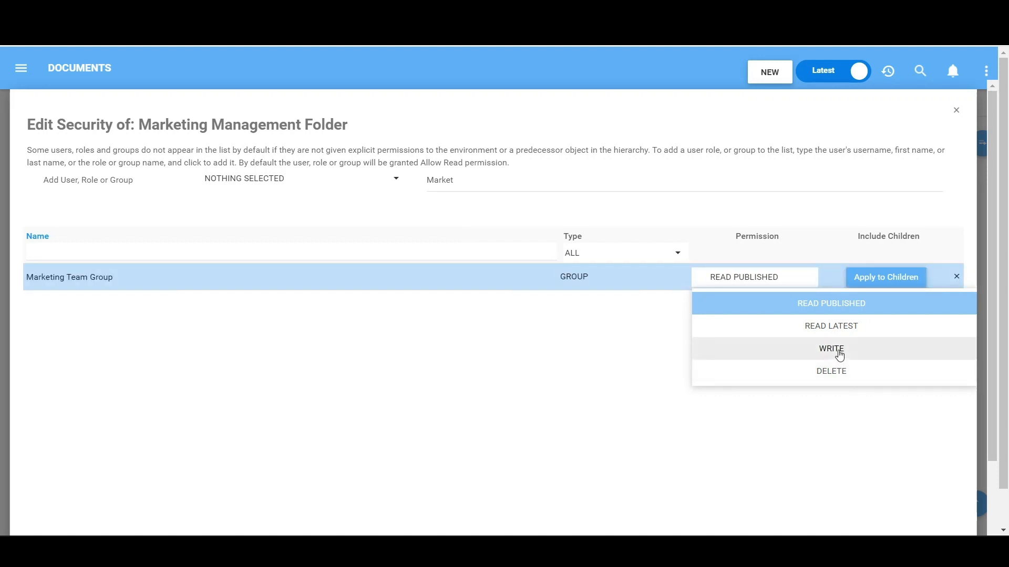
pyautogui.click(839, 354)
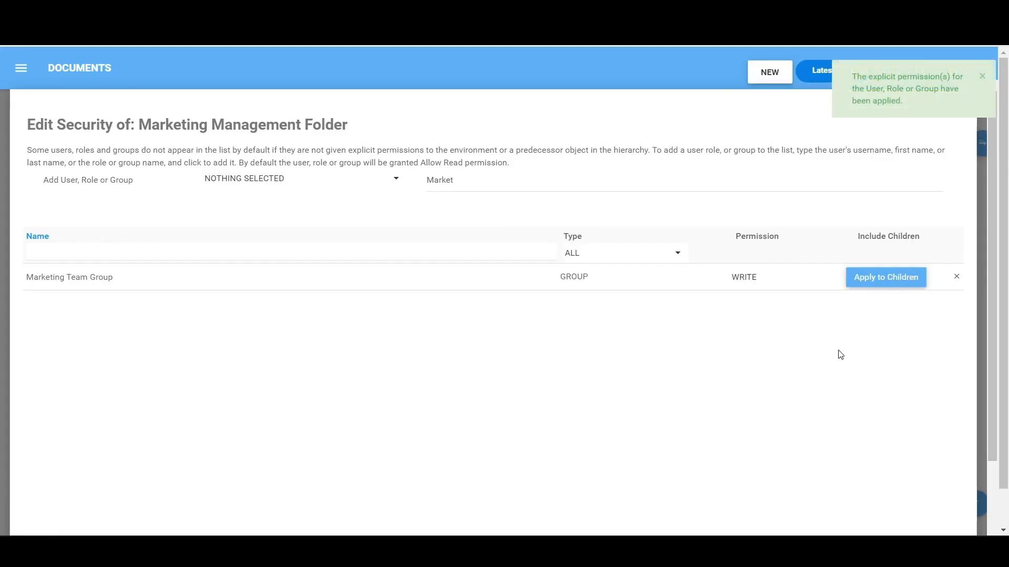
pyautogui.click(881, 289)
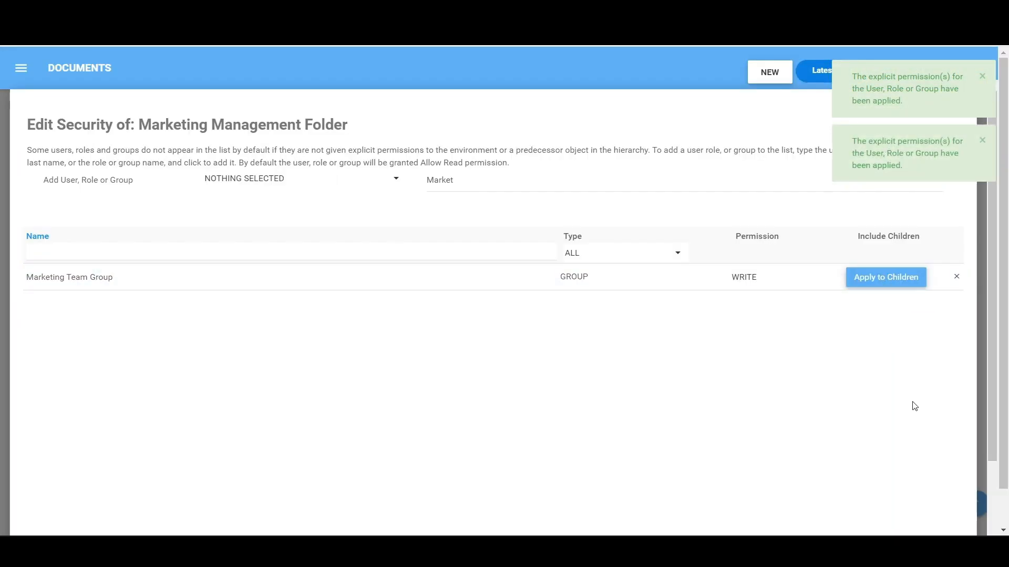
pyautogui.scroll(-2, 914, 409)
pyautogui.scroll(-1, 927, 505)
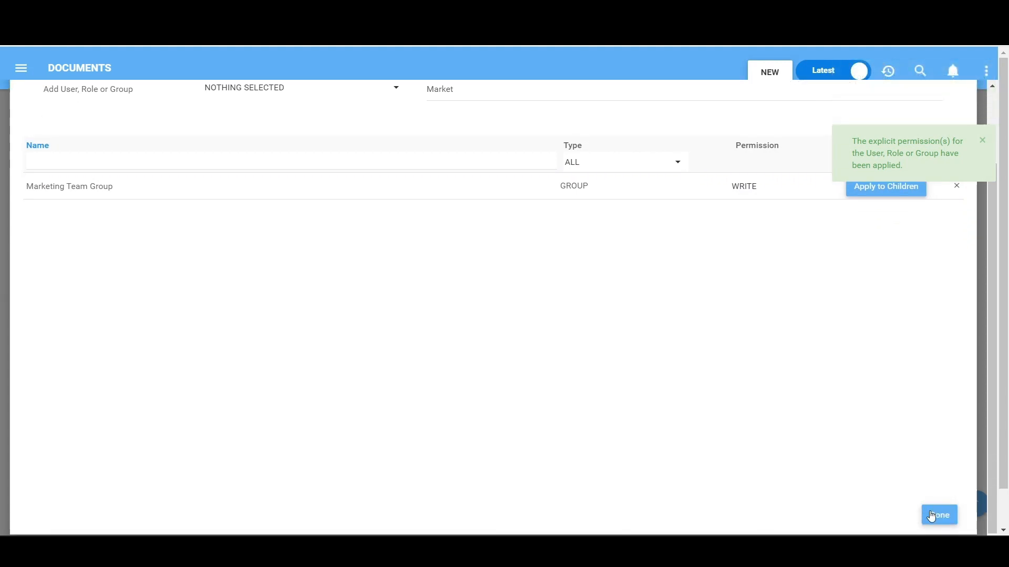
pyautogui.click(933, 517)
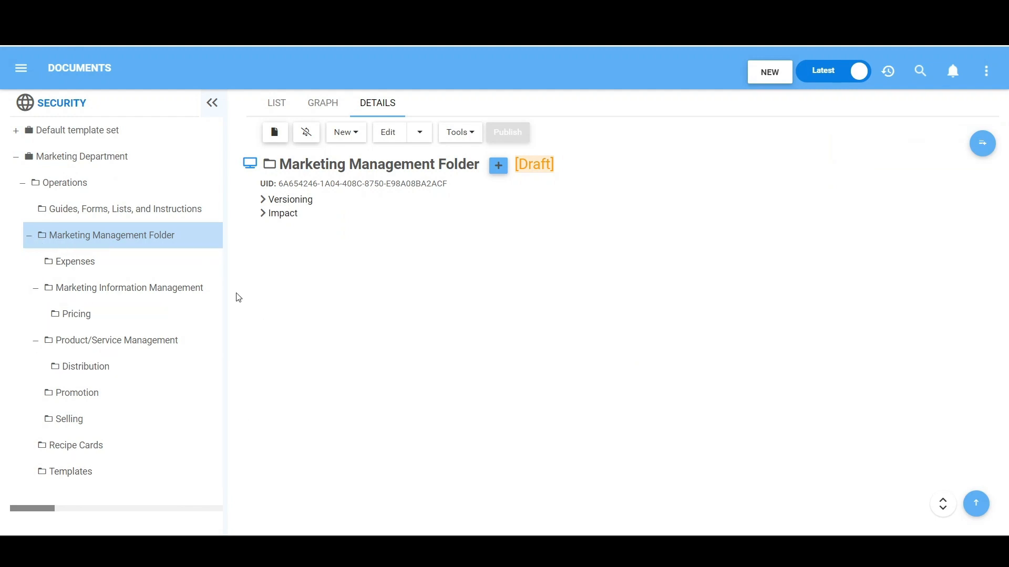
# - Set the Marketing Team Group's permission on the Expenses subfolder to Read Published, apply it to children, and return to the folder's document list
pyautogui.click(138, 264)
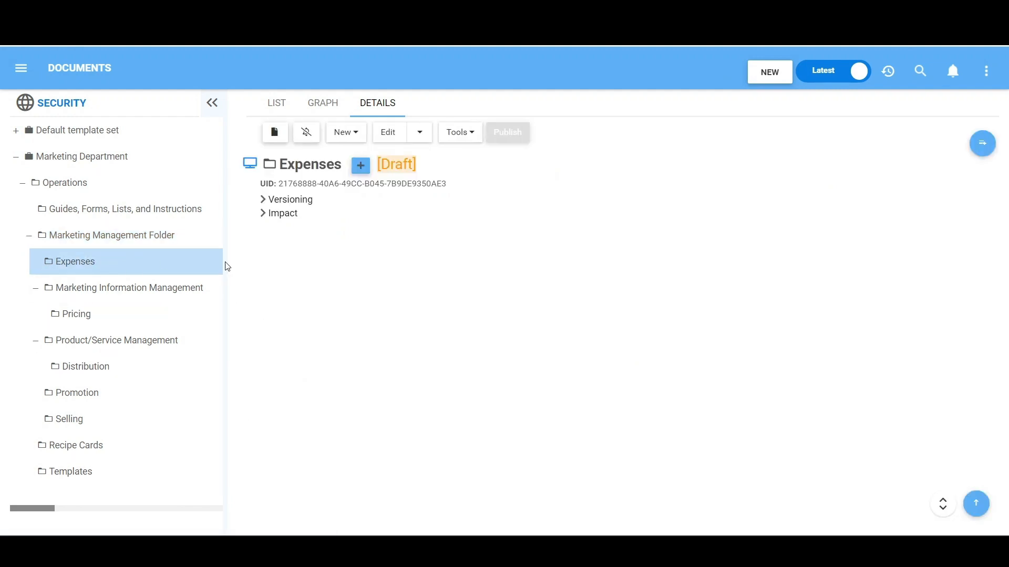
pyautogui.click(268, 107)
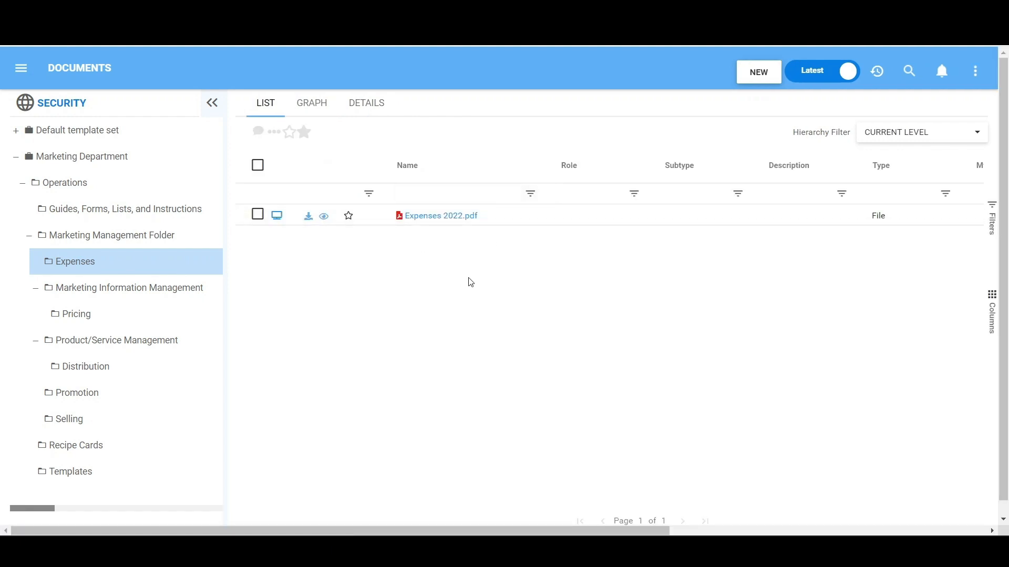
pyautogui.click(367, 104)
pyautogui.click(421, 138)
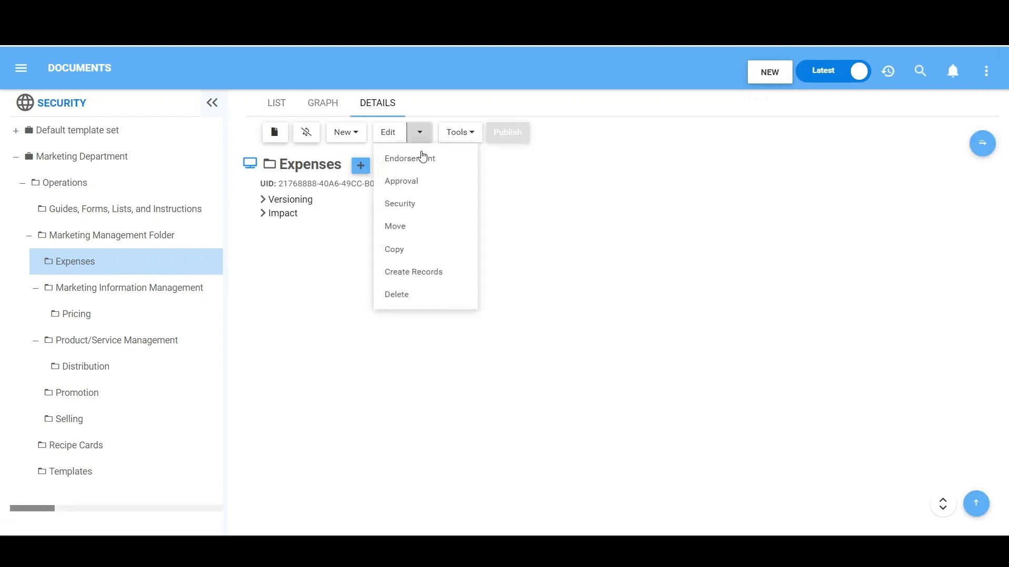
pyautogui.click(417, 204)
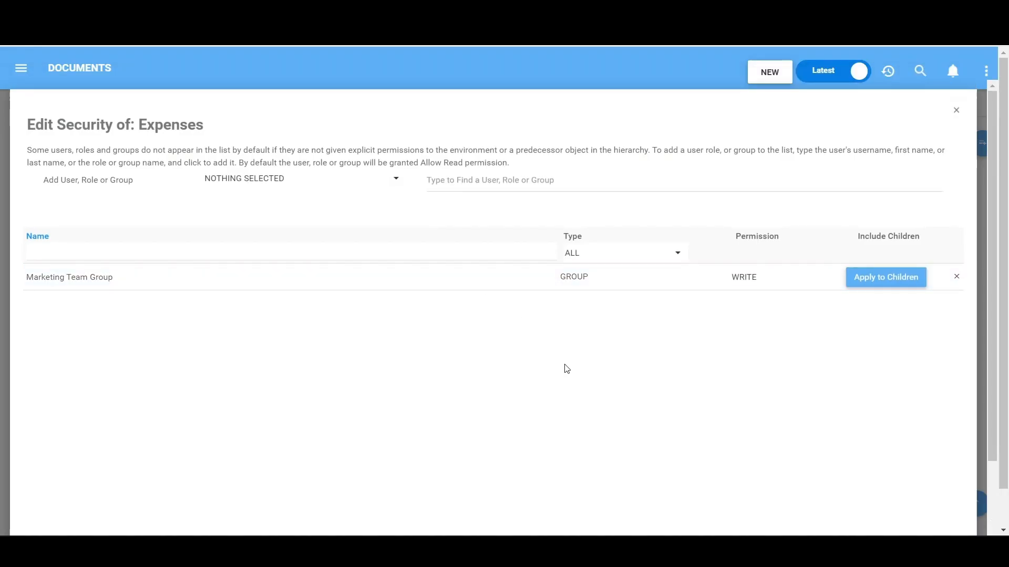
pyautogui.click(772, 283)
pyautogui.click(819, 308)
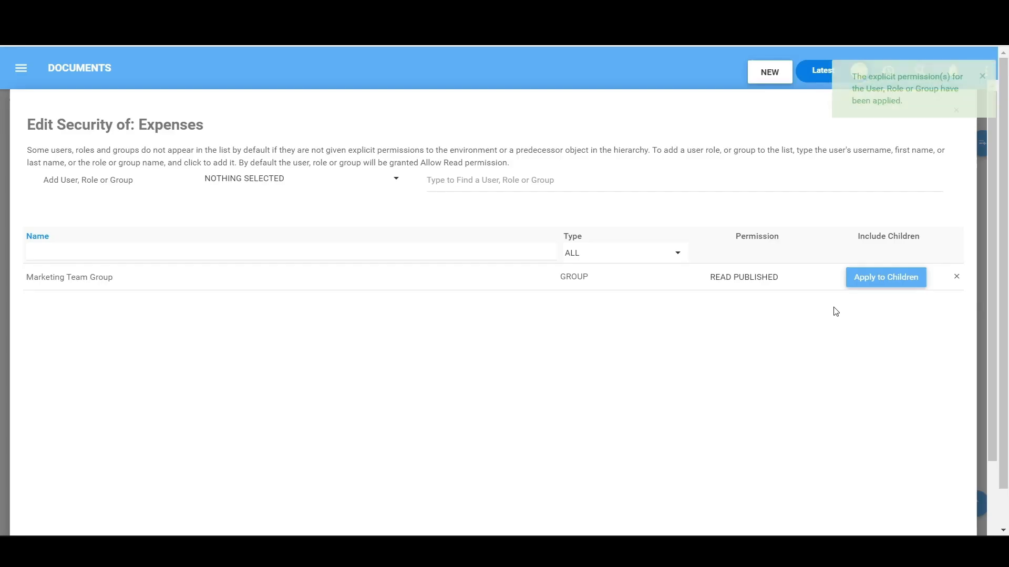
pyautogui.scroll(-3, 912, 349)
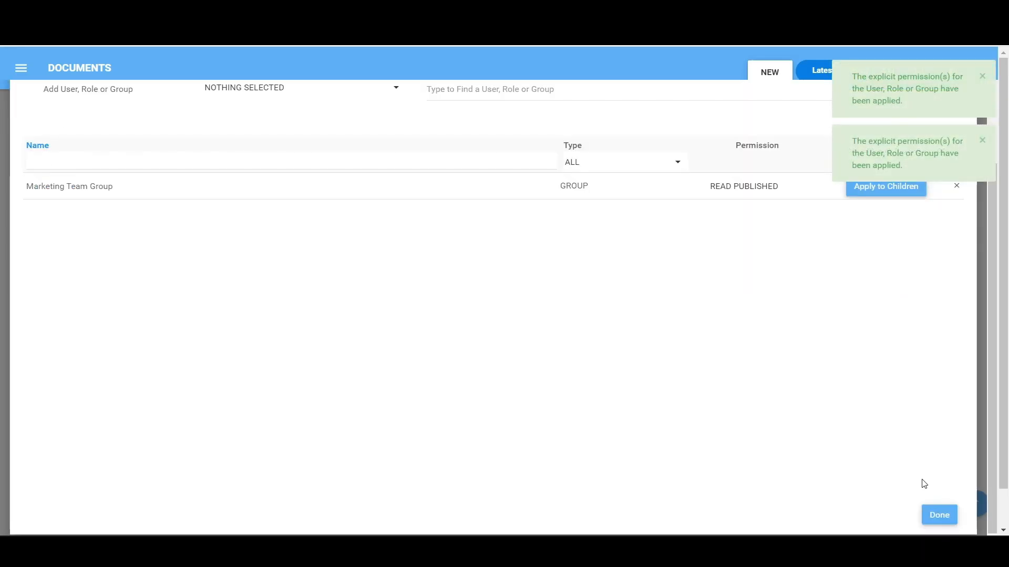
pyautogui.click(937, 514)
pyautogui.click(268, 104)
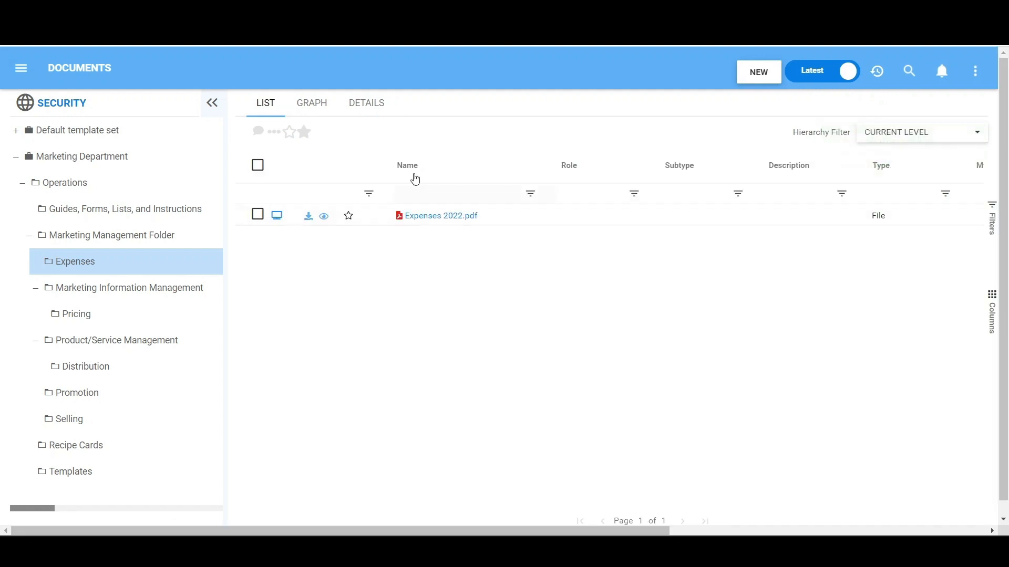
# - In the system administration's group list, add the Security environment to the Marketing Team Group
pyautogui.click(975, 71)
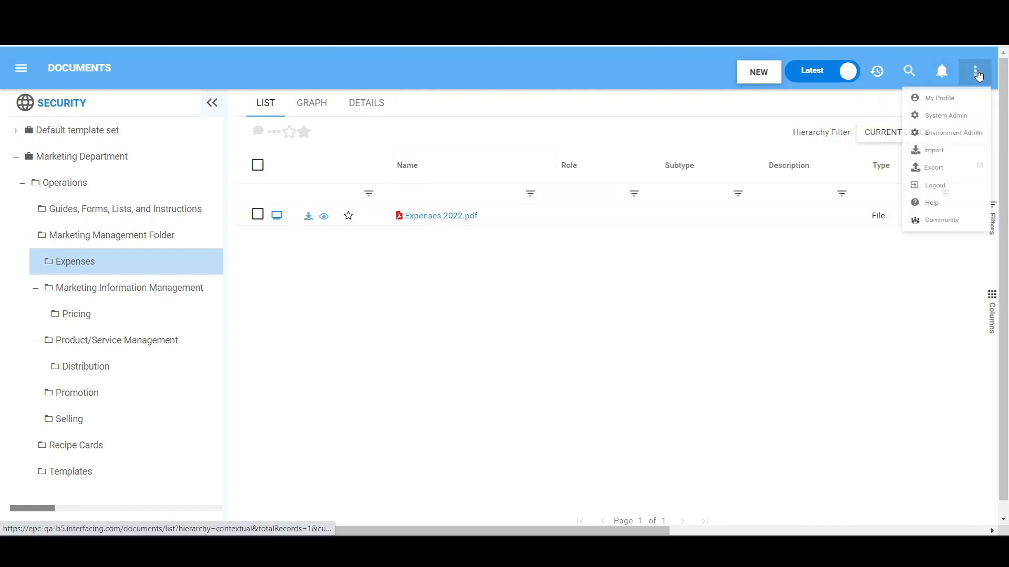
pyautogui.click(947, 126)
pyautogui.click(252, 104)
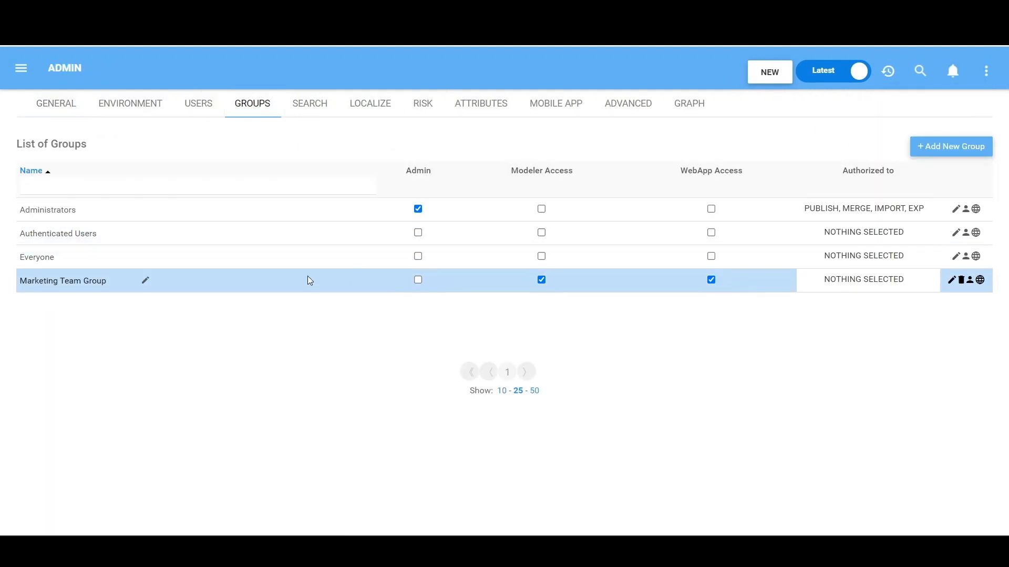
pyautogui.click(979, 280)
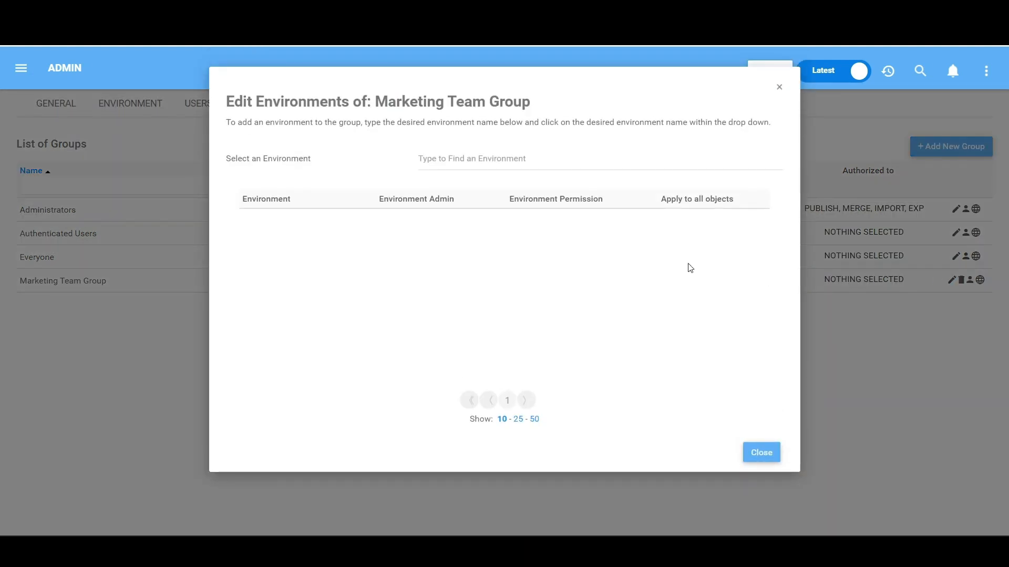
pyautogui.click(541, 158)
pyautogui.write('secu')
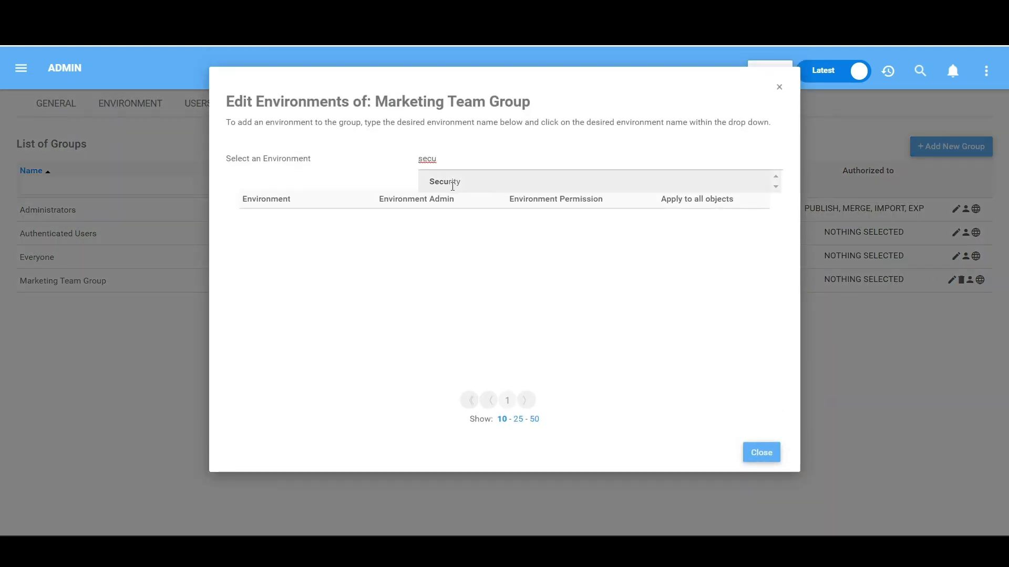
pyautogui.click(452, 183)
# - Set the Marketing Team Group's Security environment permission to Read Latest, make the group an Environment Admin, and close the environment settings
pyautogui.click(649, 225)
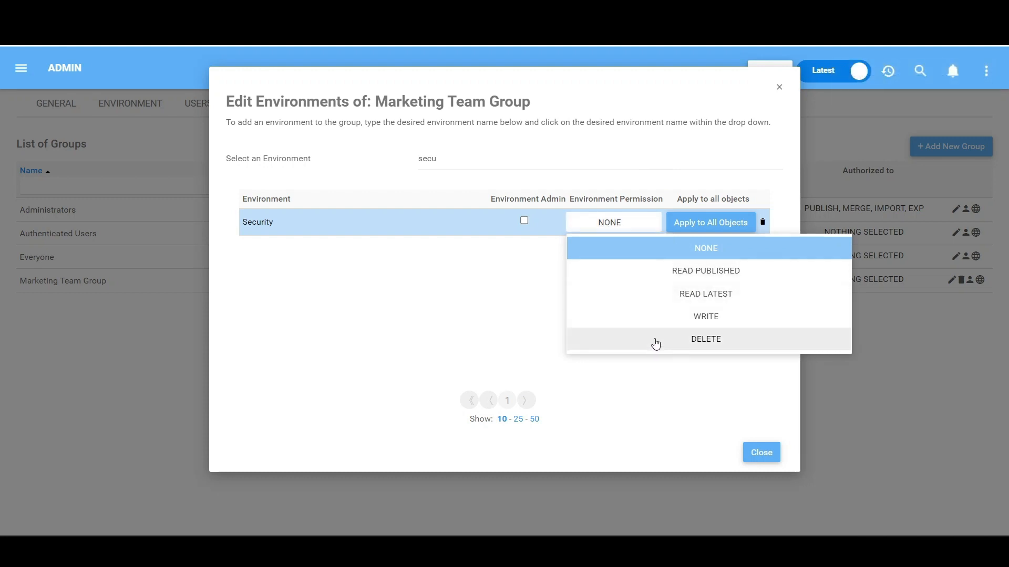
pyautogui.click(662, 293)
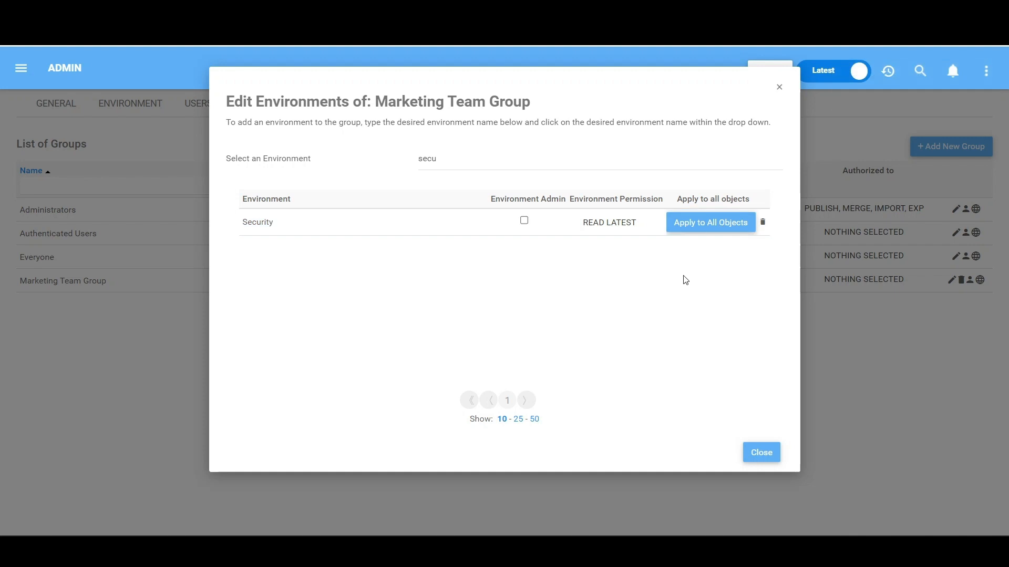
pyautogui.click(524, 221)
pyautogui.click(525, 220)
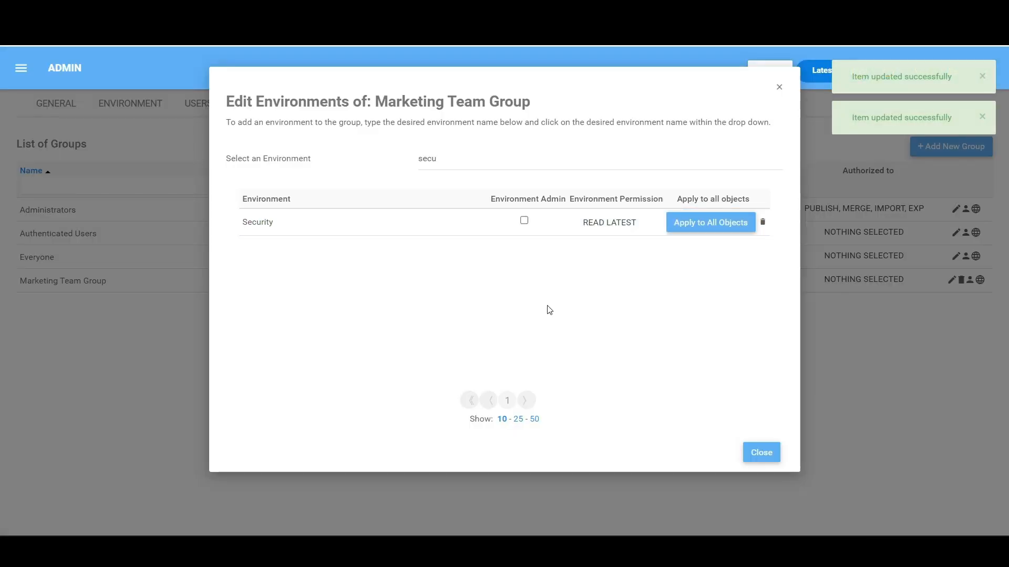
pyautogui.click(524, 220)
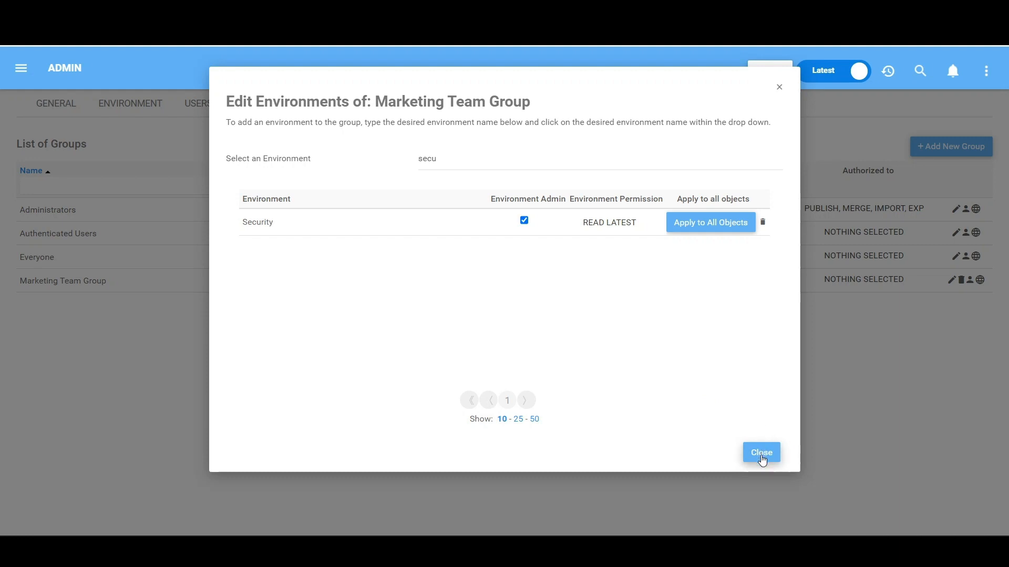
pyautogui.click(761, 453)
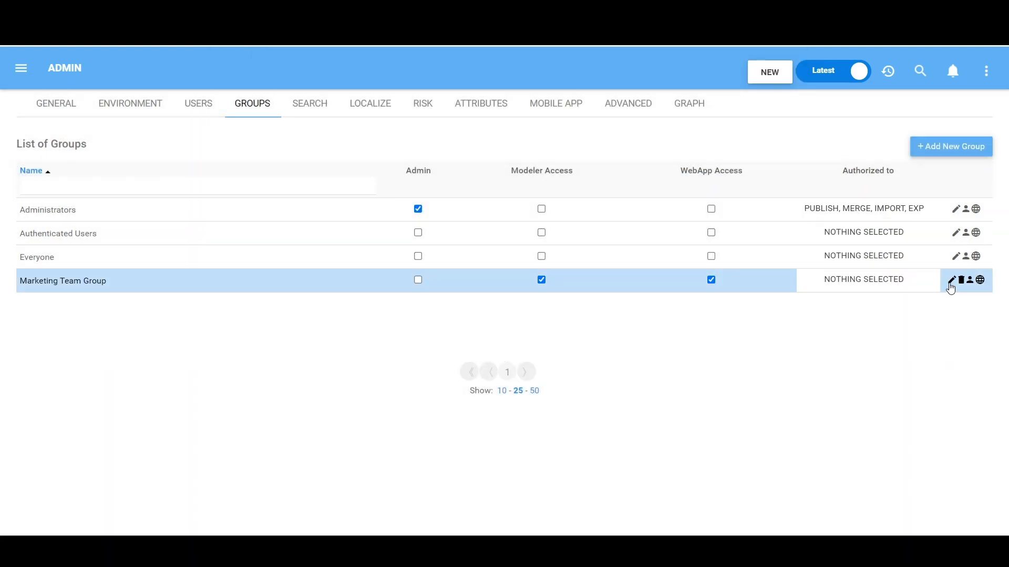
# - Open the Marketing Team Group for editing and show its authorization options
pyautogui.click(950, 281)
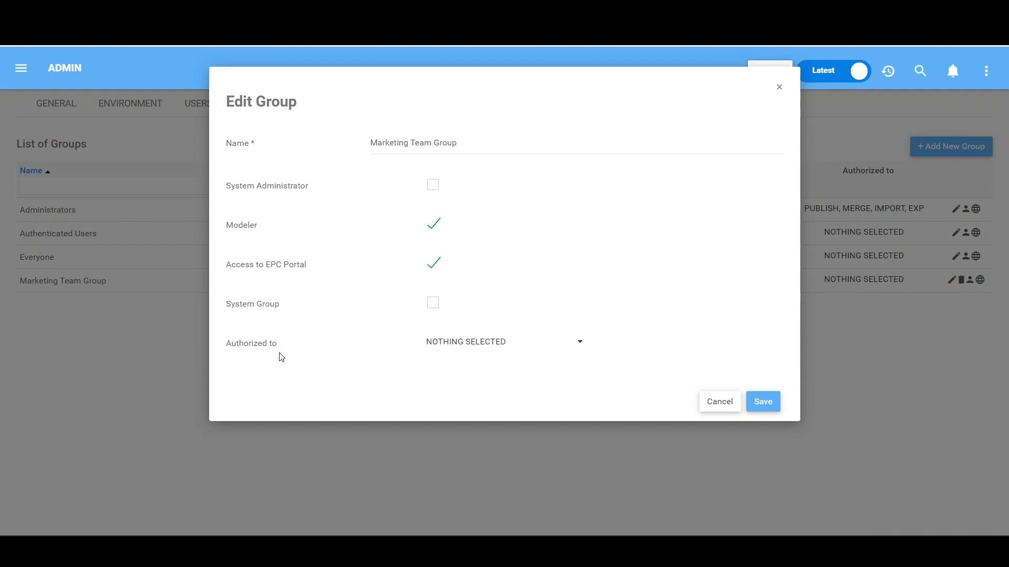
pyautogui.click(574, 351)
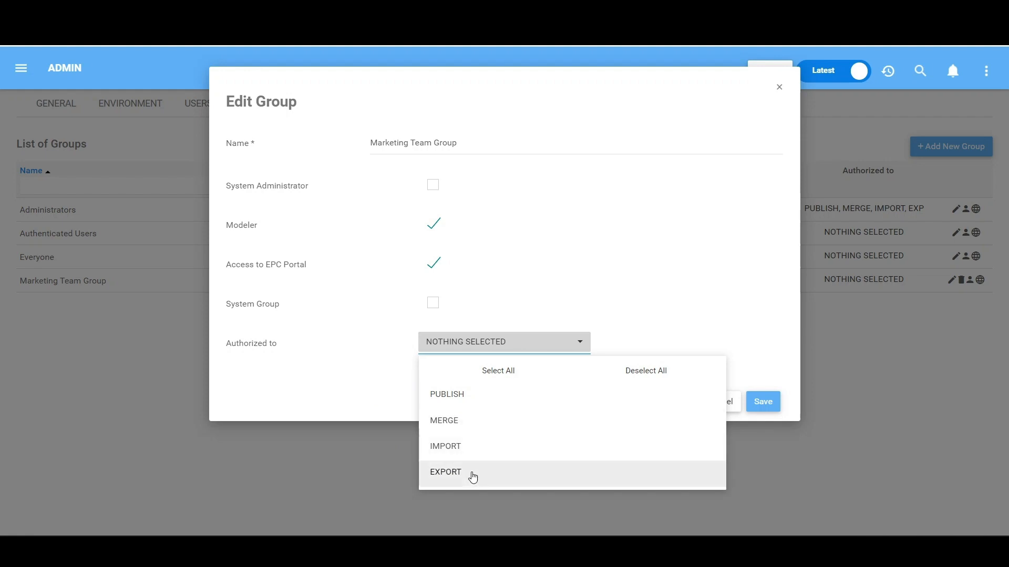
pyautogui.click(504, 374)
pyautogui.click(625, 372)
pyautogui.click(528, 394)
pyautogui.click(520, 420)
pyautogui.click(514, 472)
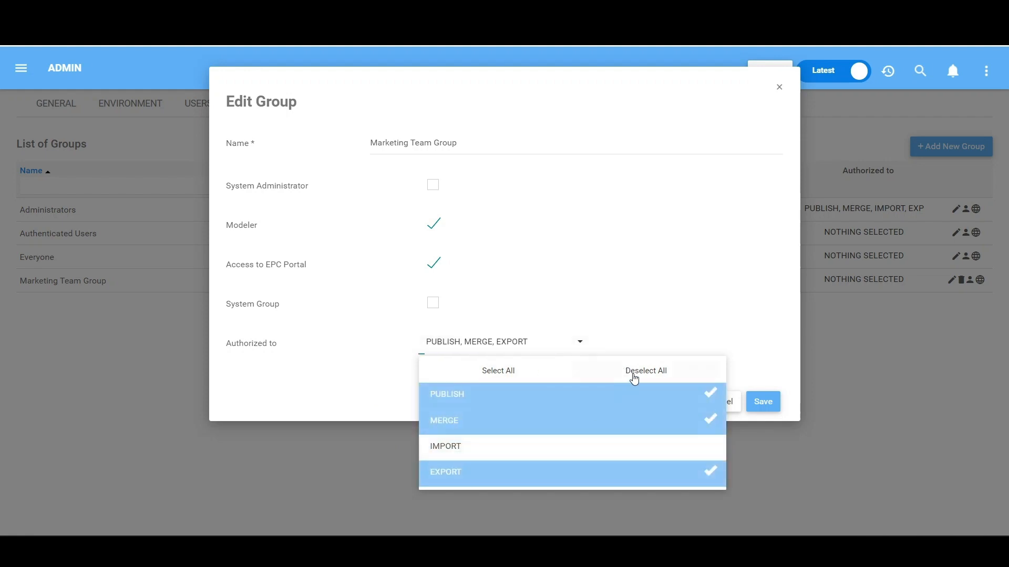
pyautogui.click(633, 376)
# - Authorize the Marketing Team Group for all options, Publish, Merge, Import and Export, and save the group
pyautogui.click(524, 378)
pyautogui.click(705, 329)
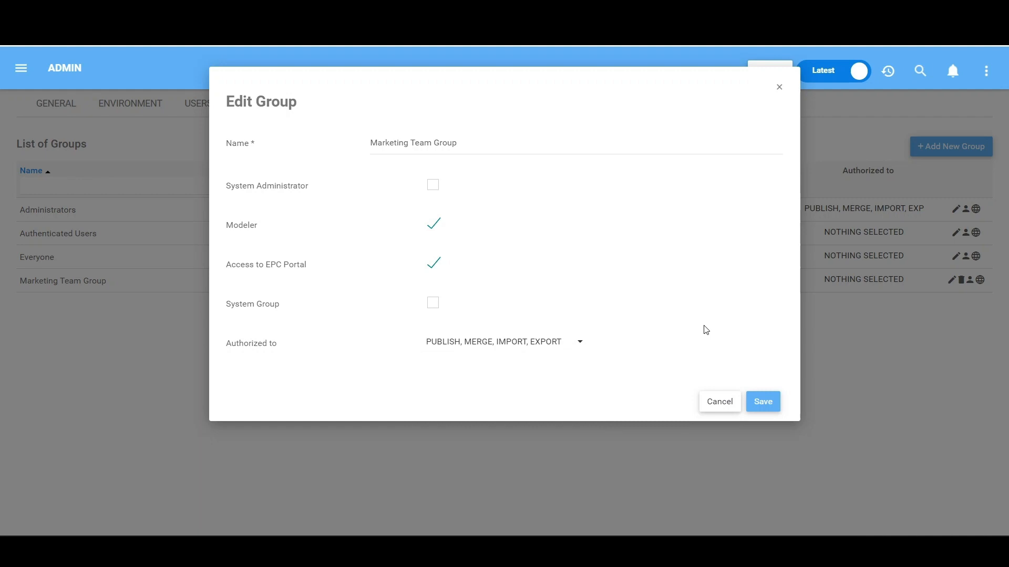
pyautogui.click(763, 402)
# - In the system administration's user list, add the Security environment to the user listed directly below EpcSystem
pyautogui.click(199, 107)
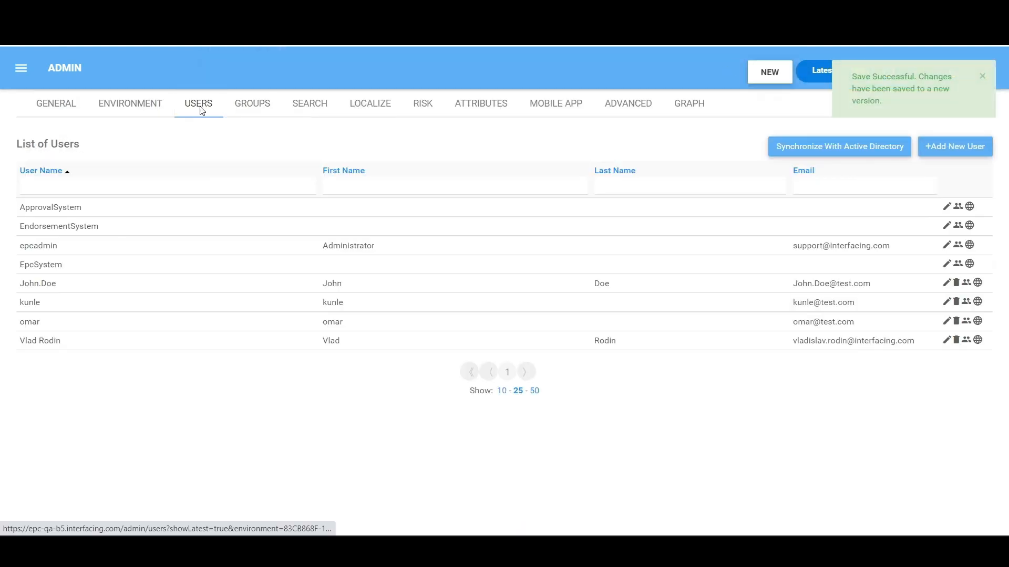
pyautogui.click(977, 283)
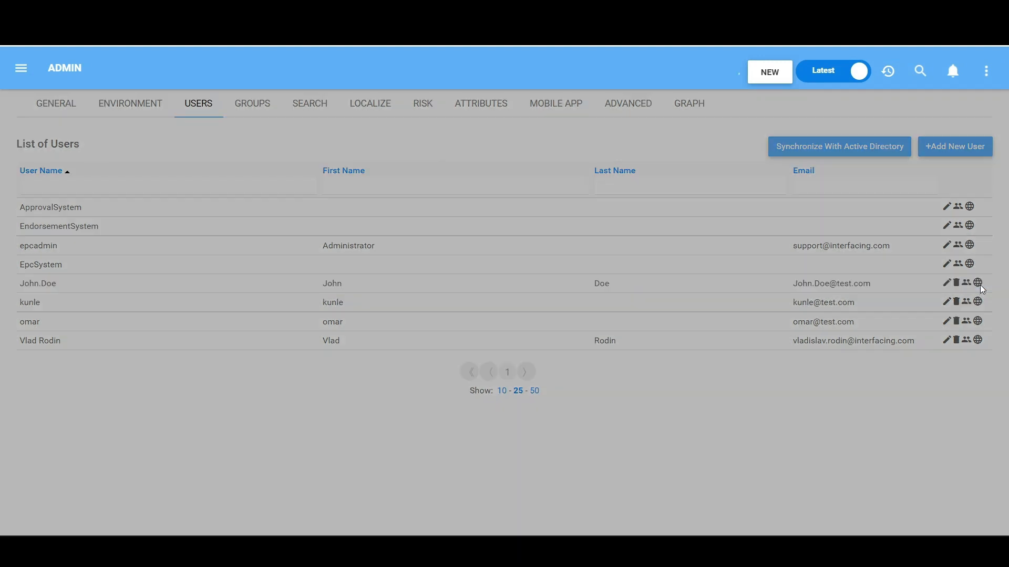
pyautogui.click(580, 165)
pyautogui.write('secu')
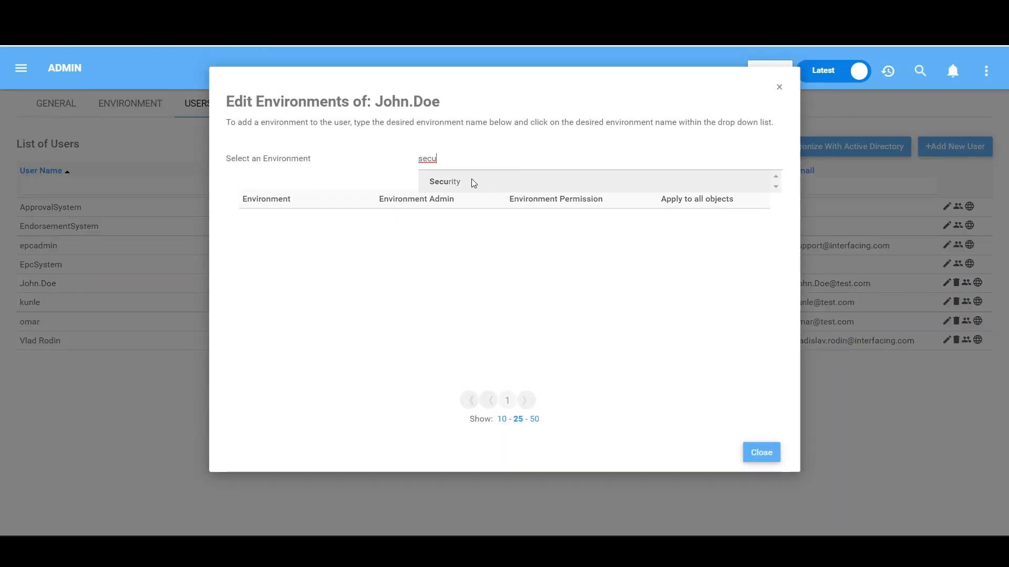
pyautogui.click(471, 182)
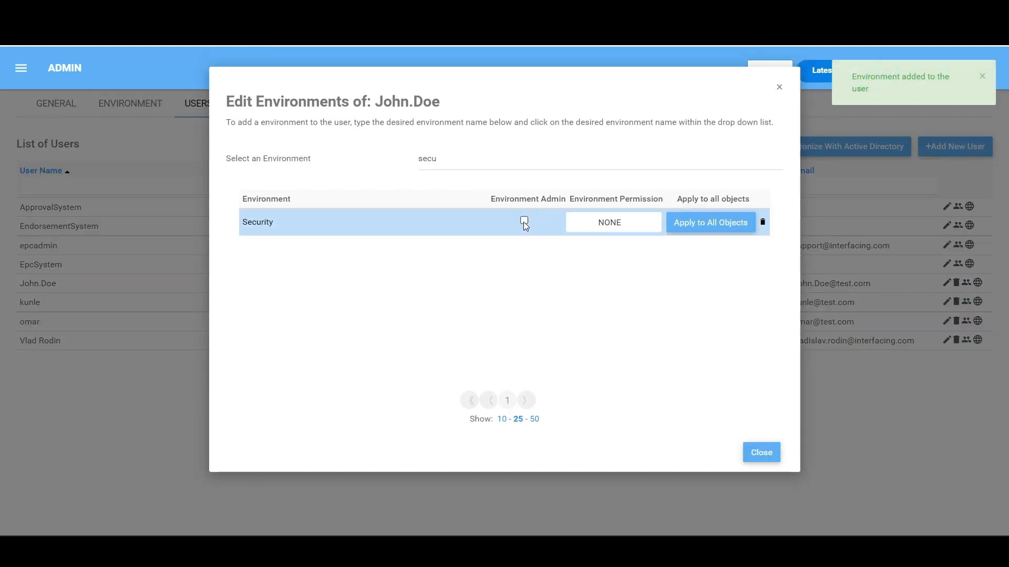
# - Try the user's Environment Admin option for the Security environment, view the available environment permissions, and close the environment settings
pyautogui.click(524, 222)
pyautogui.click(525, 222)
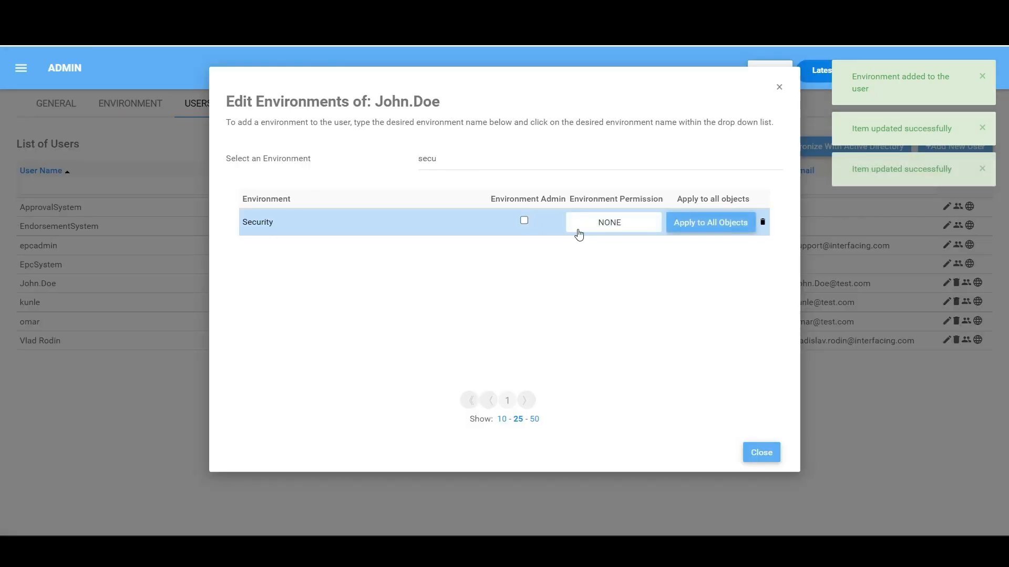
pyautogui.click(629, 230)
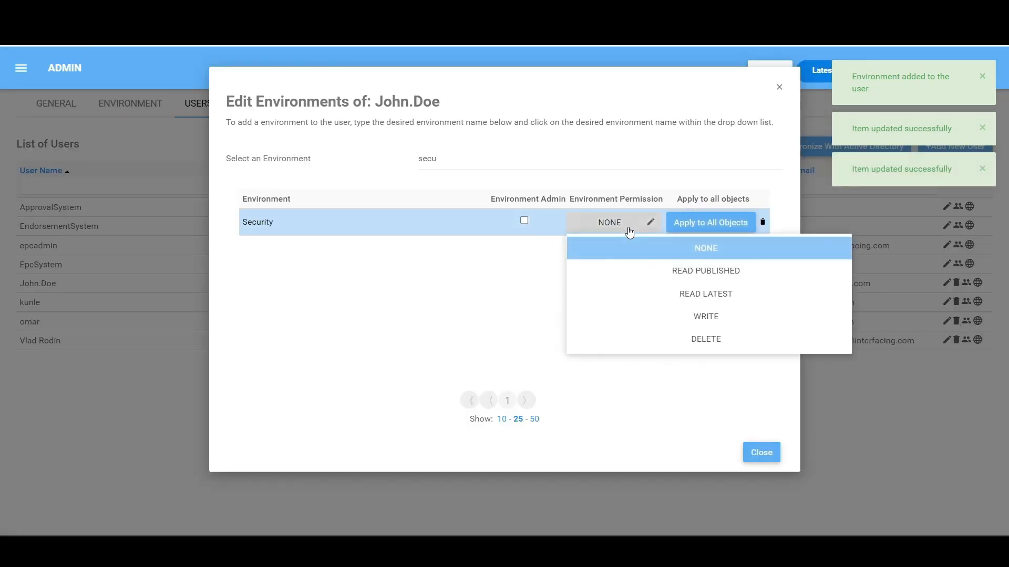
pyautogui.click(711, 432)
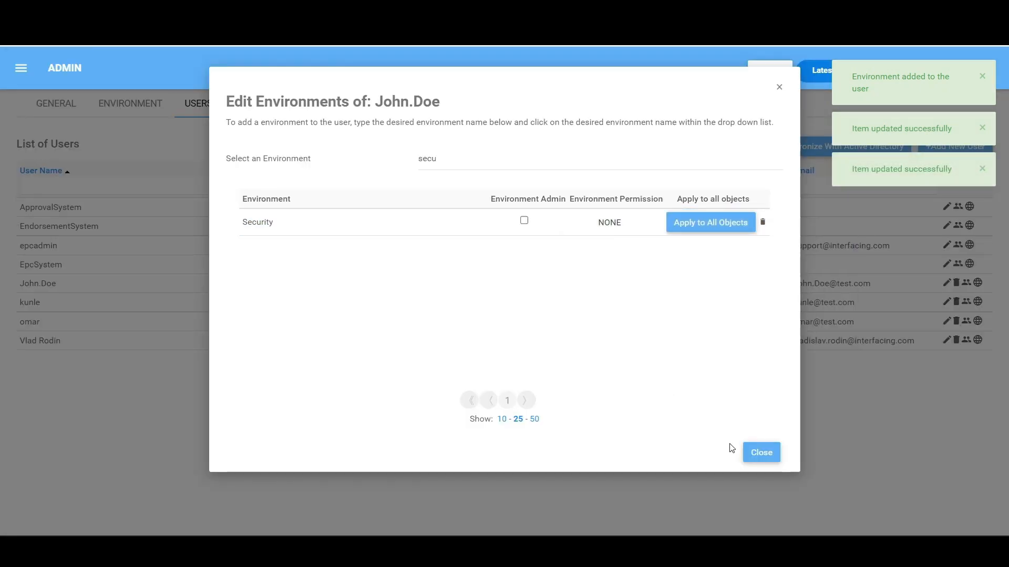
pyautogui.click(760, 453)
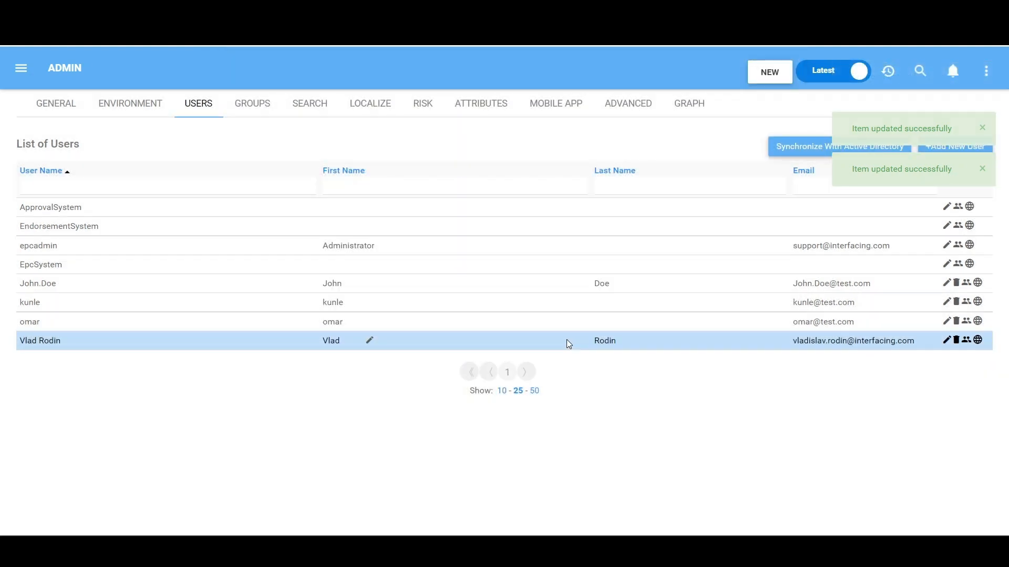
# - Edit the user listed directly below EpcSystem, authorize them for all options, Publish, Merge, Import and Export, and save the user
pyautogui.click(946, 283)
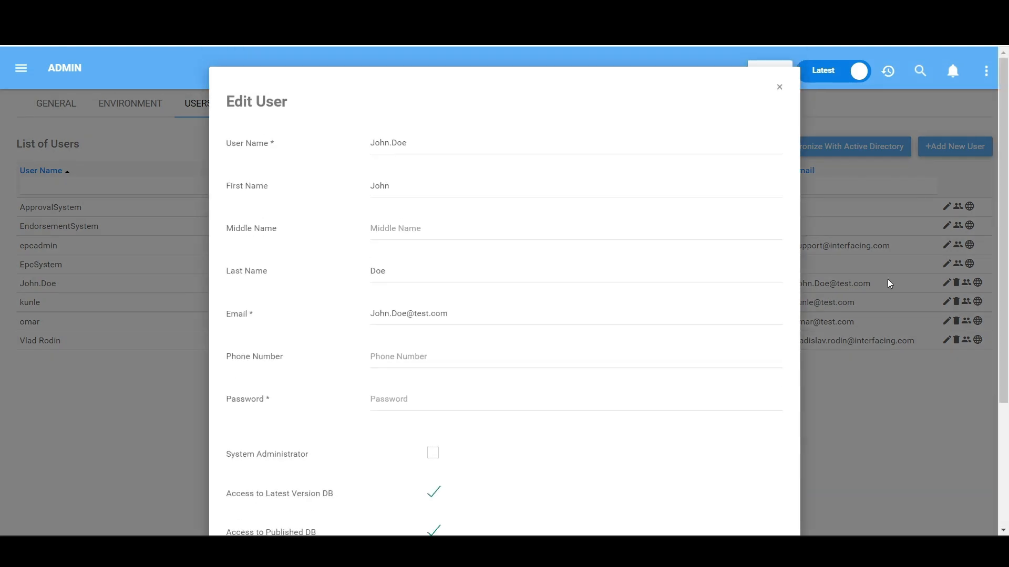
pyautogui.scroll(-3, 567, 304)
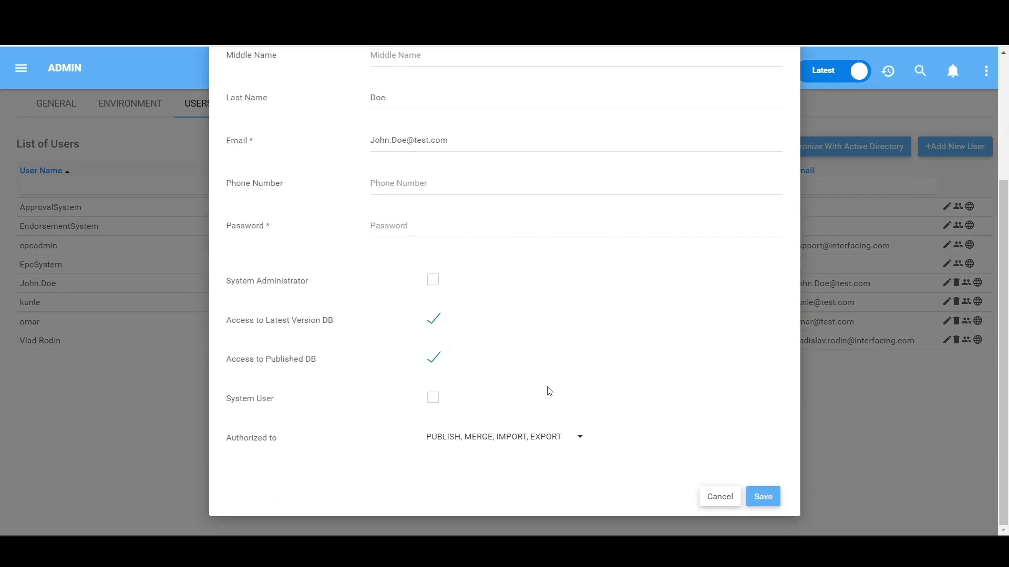
pyautogui.click(542, 438)
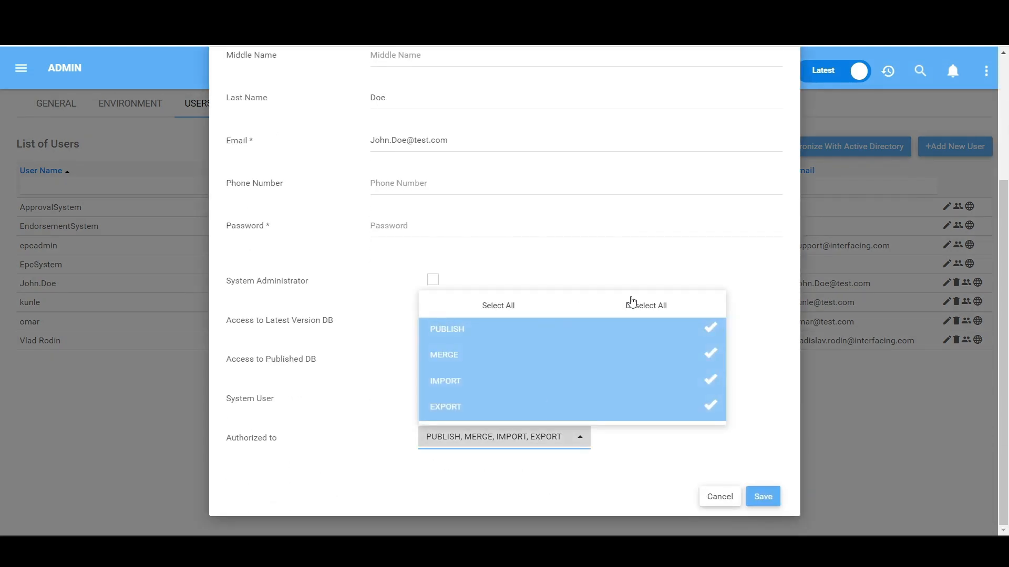
pyautogui.click(633, 303)
pyautogui.click(516, 305)
pyautogui.click(667, 457)
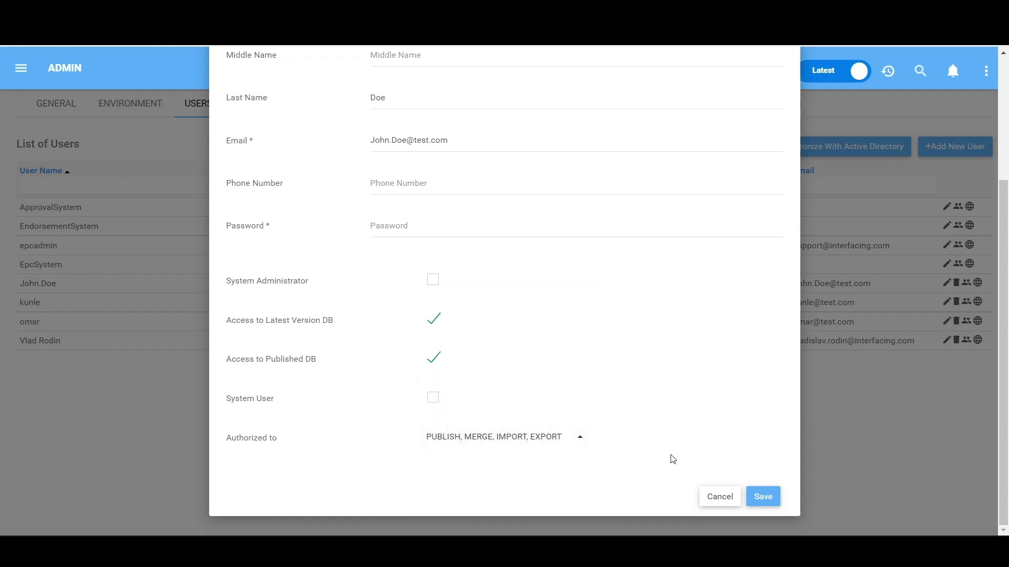
pyautogui.click(569, 441)
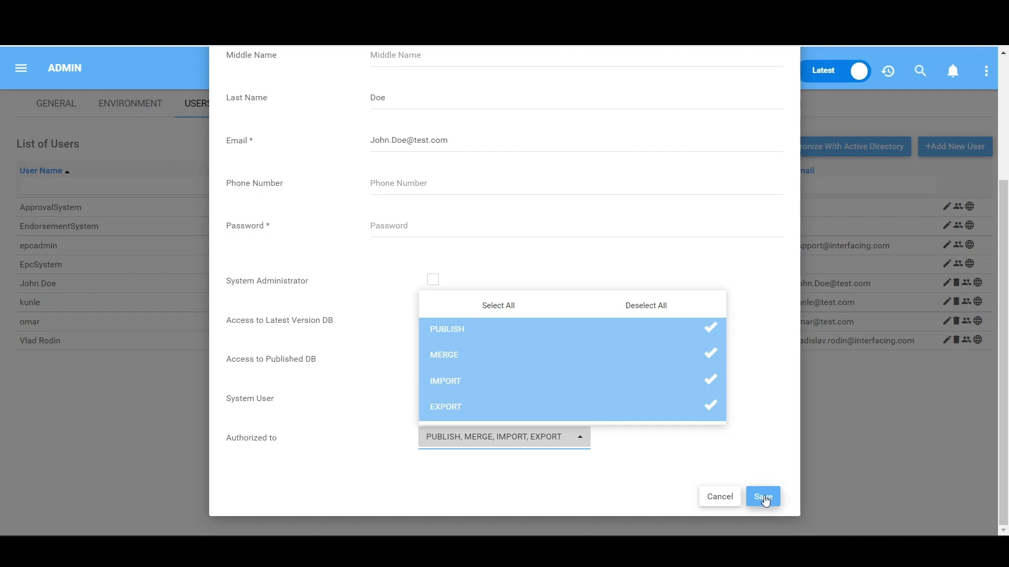
pyautogui.click(764, 498)
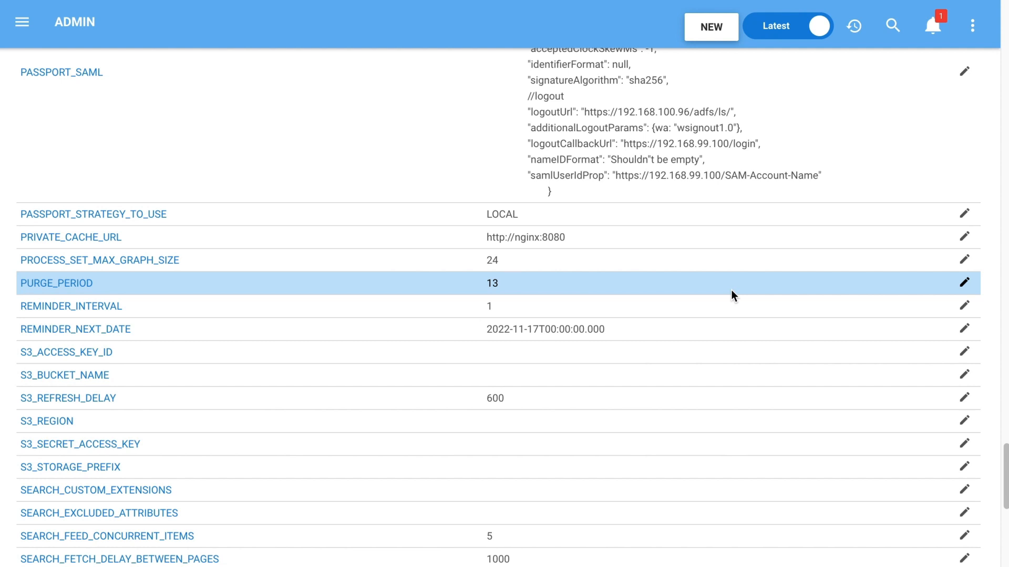
# - Set the PURGE_PERIOD system setting to 10 and save it
pyautogui.click(964, 283)
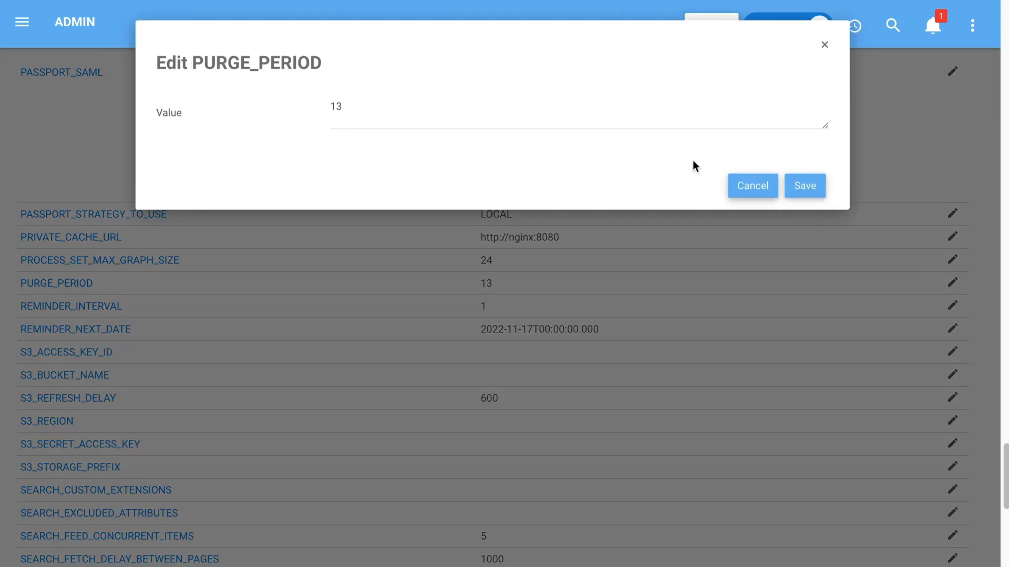
pyautogui.moveTo(353, 106); pyautogui.dragTo(319, 106)
pyautogui.write('1')
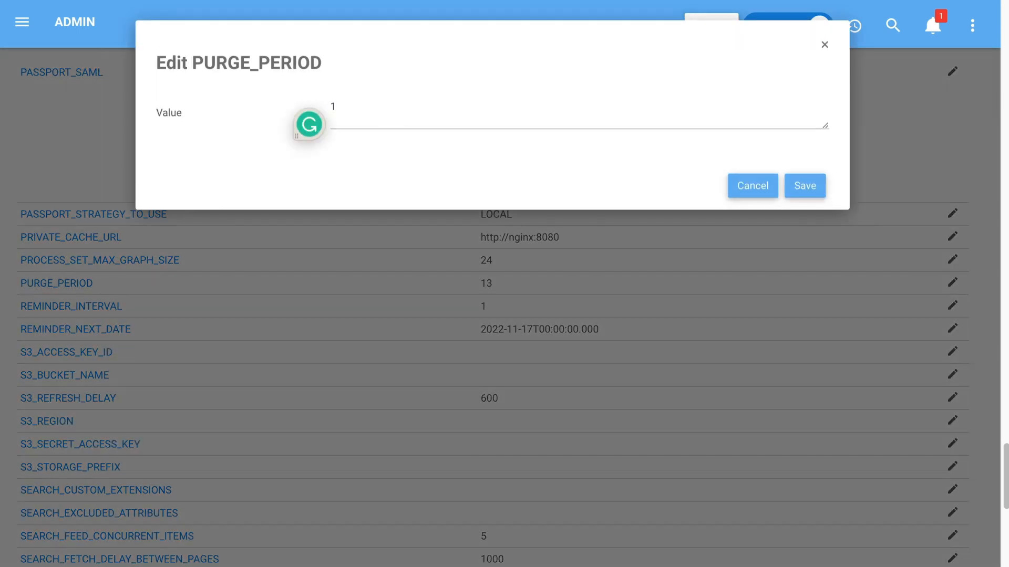
pyautogui.click(799, 188)
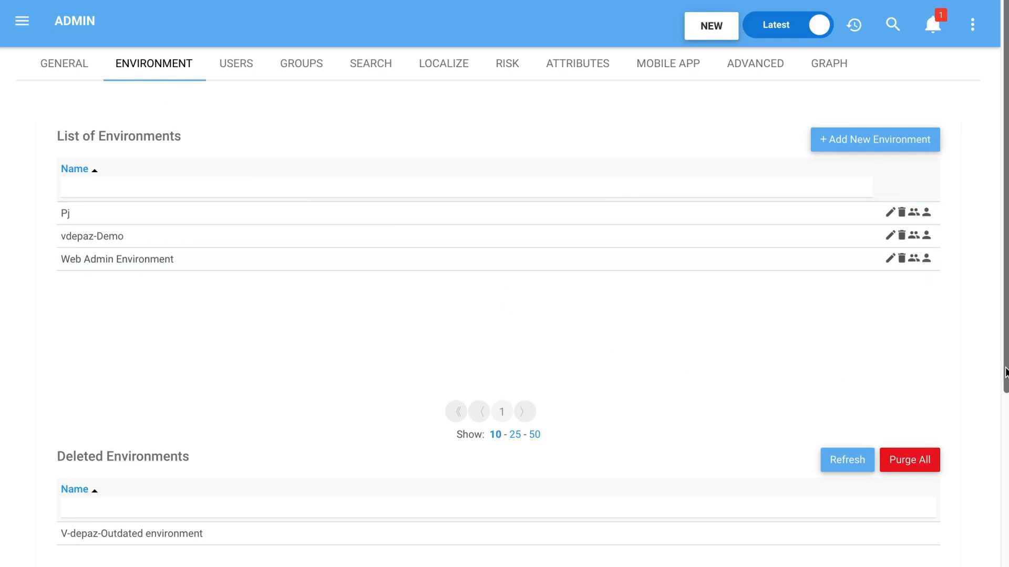
# - Start a purge of all deleted environments and cancel it at the purge authentication form
pyautogui.moveTo(1005, 372); pyautogui.dragTo(1004, 438)
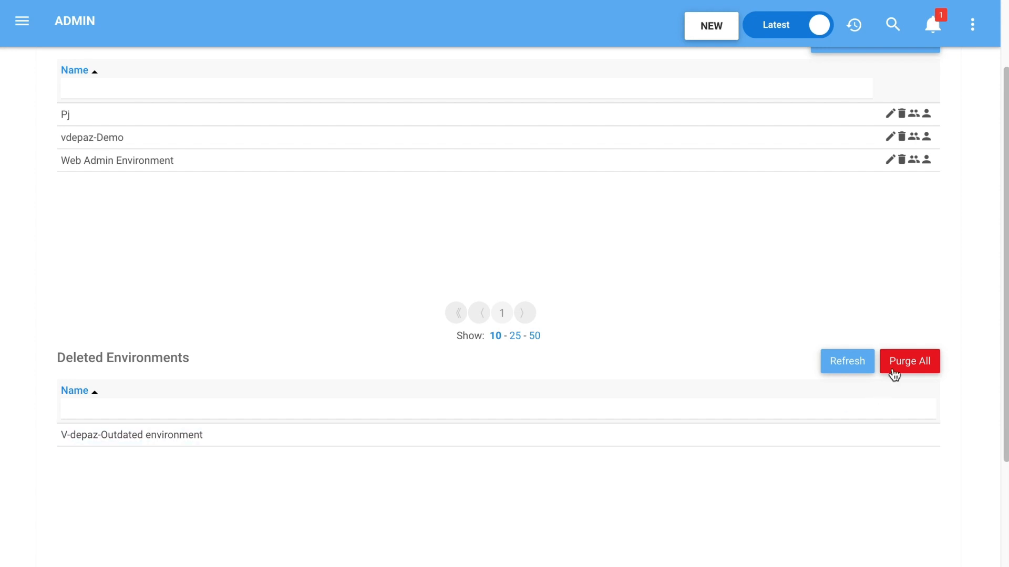
pyautogui.click(911, 370)
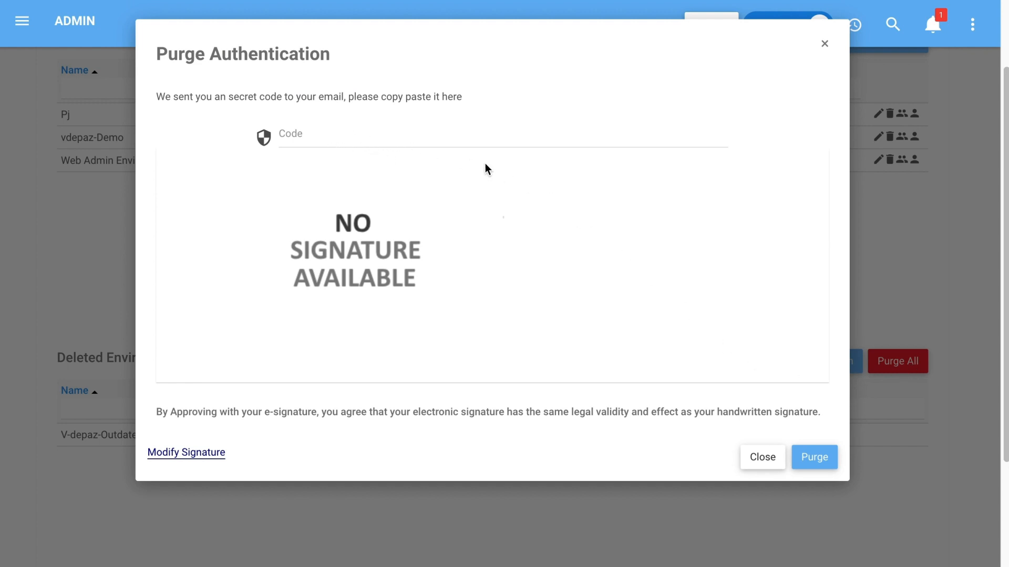
pyautogui.click(762, 458)
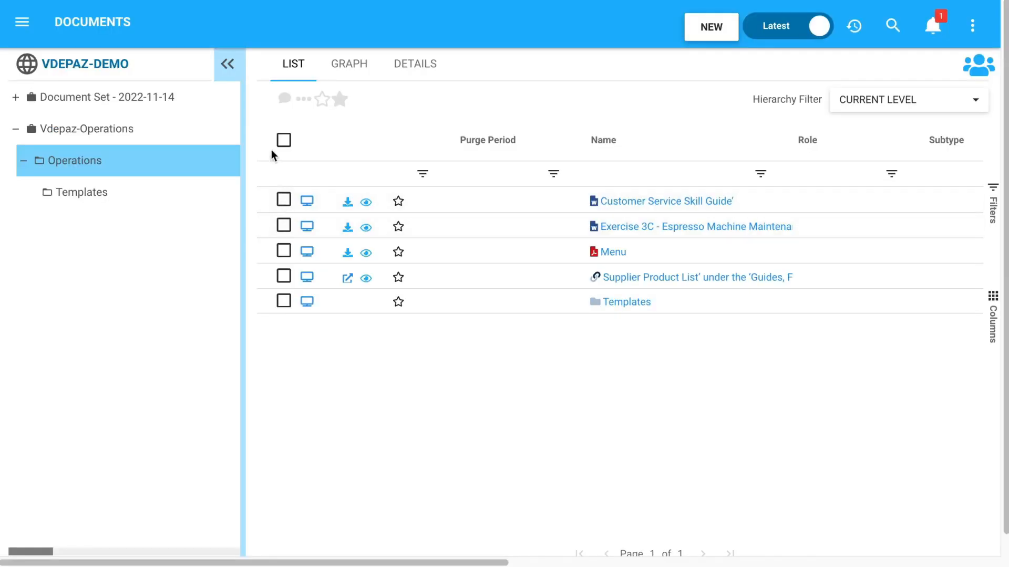
# - Set the purge period of the Customer Service Skill Guide' document in the Operations folder to 2 years, save it, and check the saved period
pyautogui.click(283, 140)
pyautogui.click(283, 140)
pyautogui.click(628, 201)
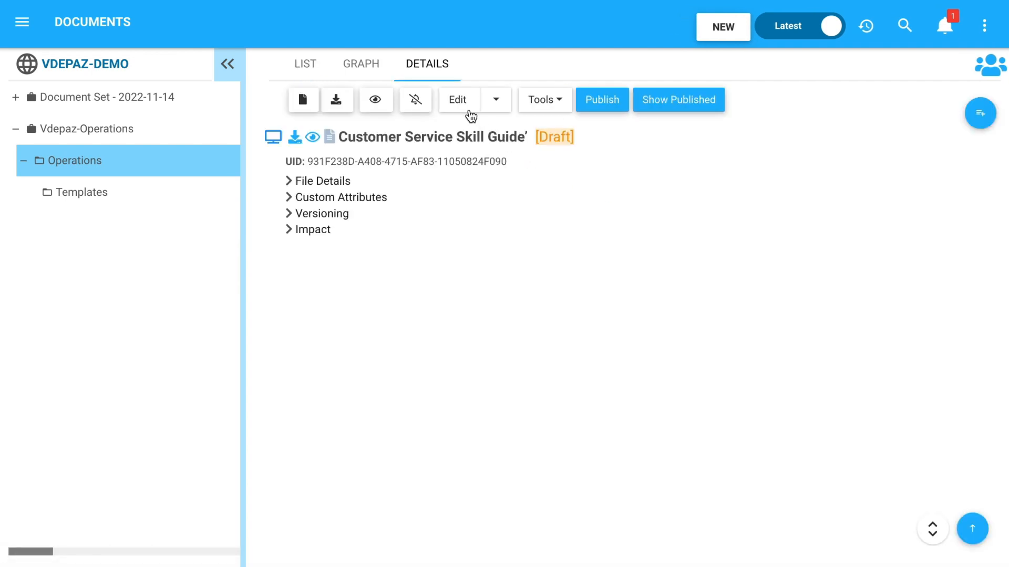
pyautogui.click(459, 104)
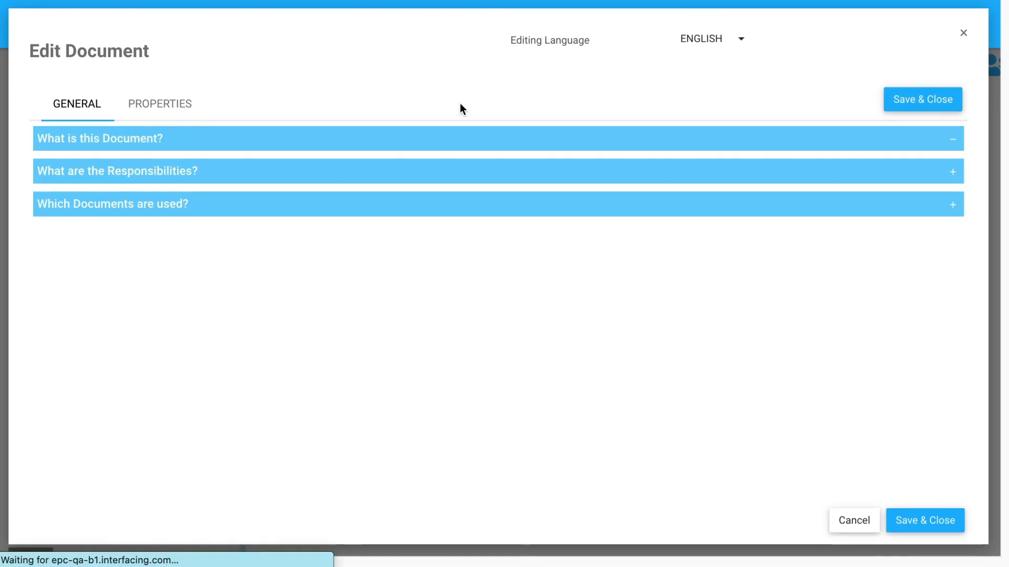
pyautogui.click(158, 105)
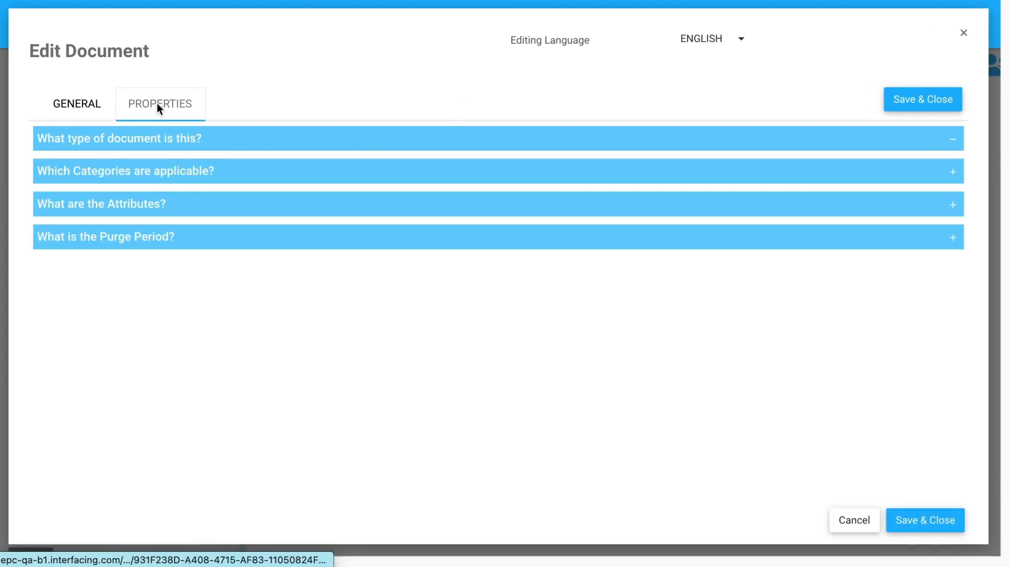
pyautogui.click(286, 298)
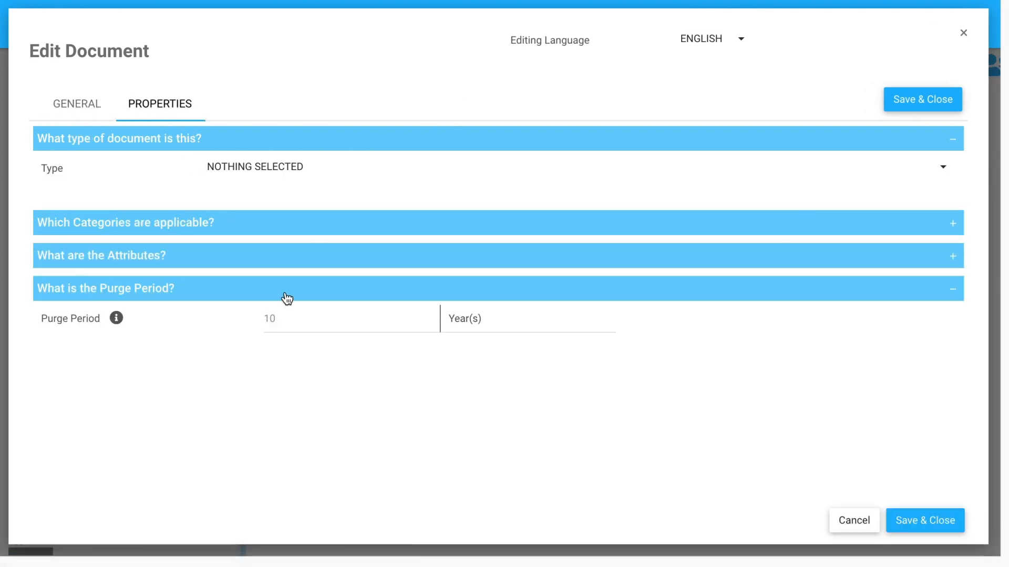
pyautogui.click(291, 319)
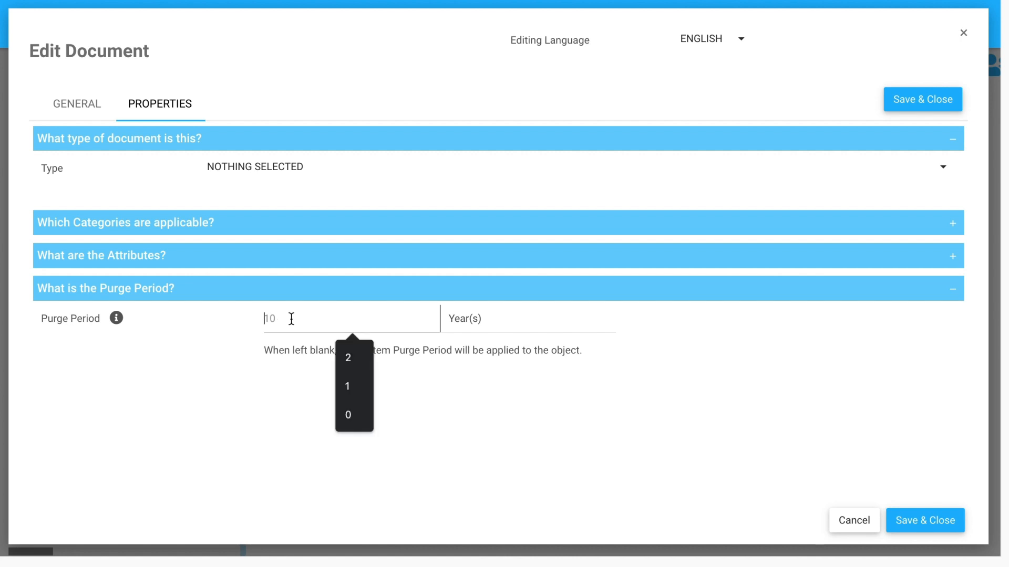
pyautogui.write('2')
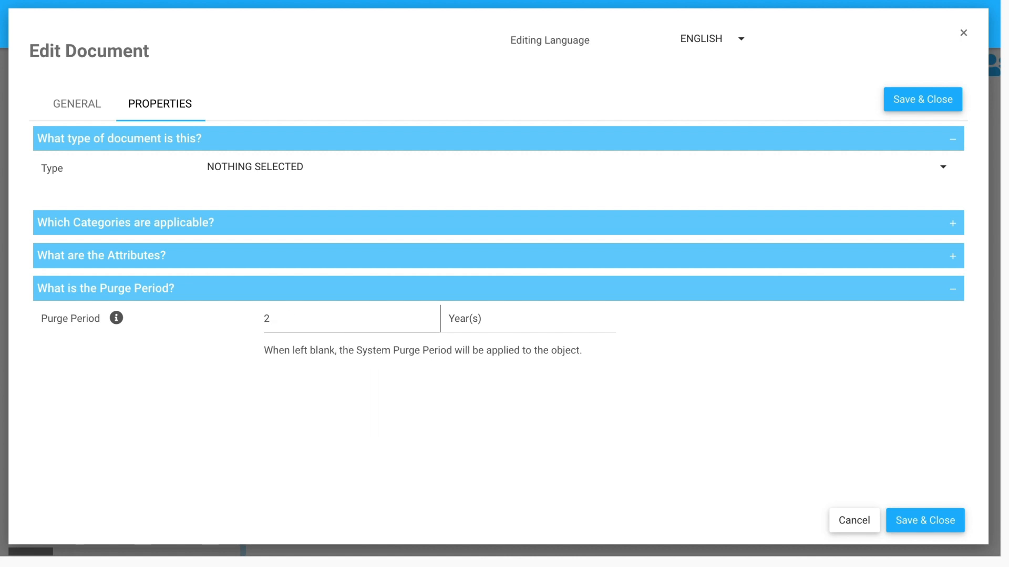
pyautogui.click(942, 524)
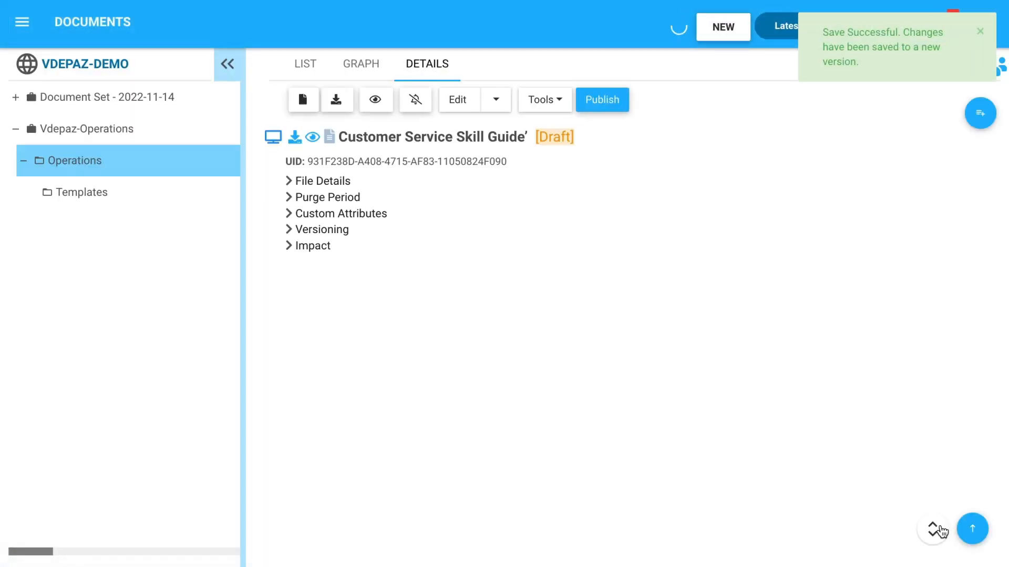
pyautogui.click(289, 199)
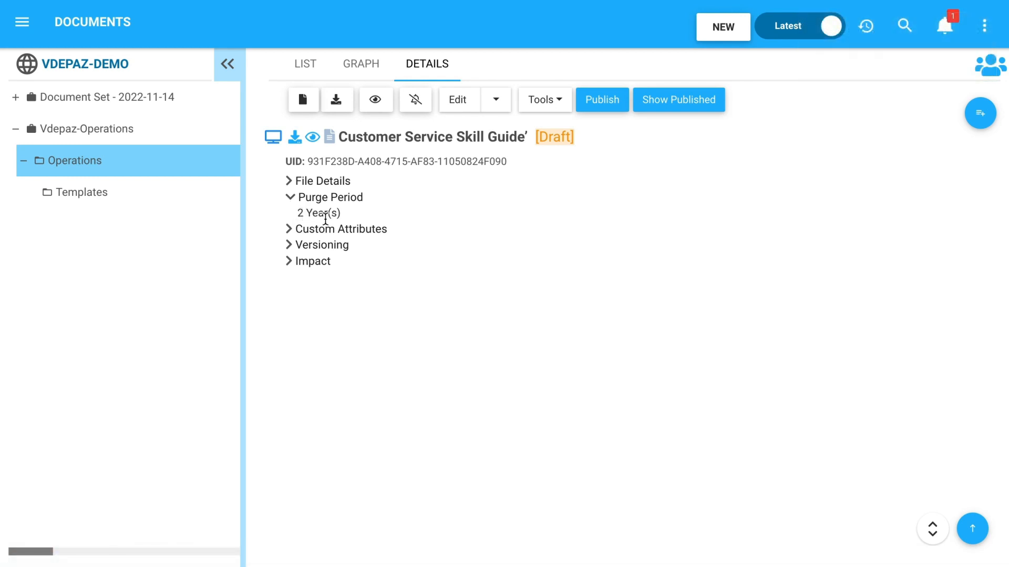
pyautogui.click(315, 70)
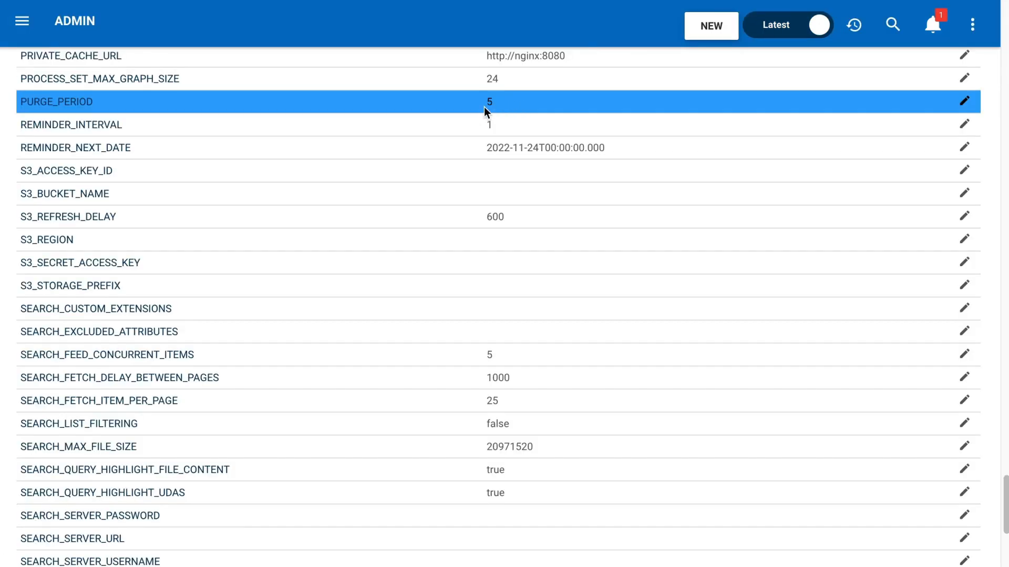
# - In Documents, delete the Prototype Template document from the Work Product Templates folder of the Templates set
pyautogui.click(22, 21)
pyautogui.click(67, 244)
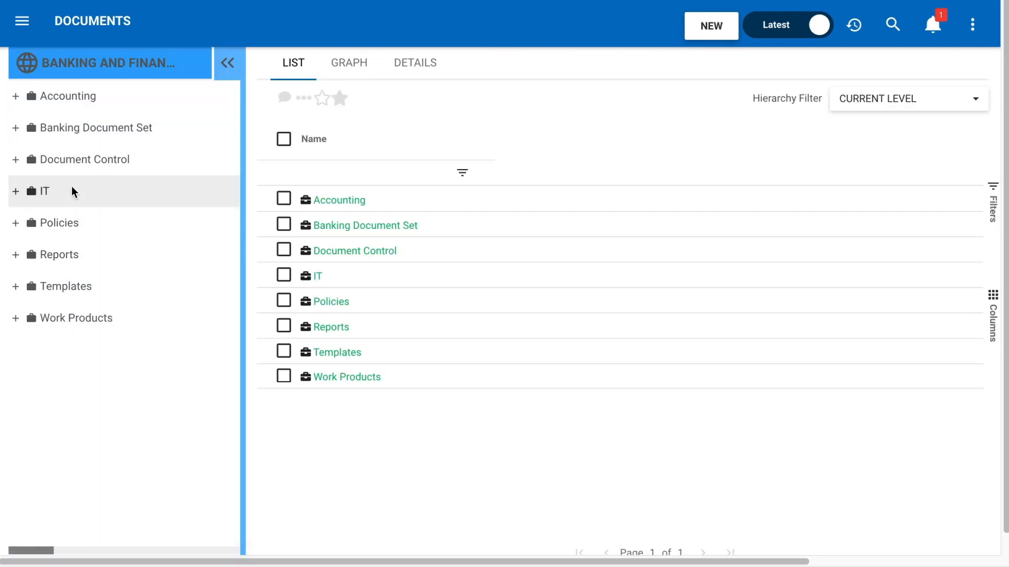
pyautogui.click(16, 287)
pyautogui.click(71, 415)
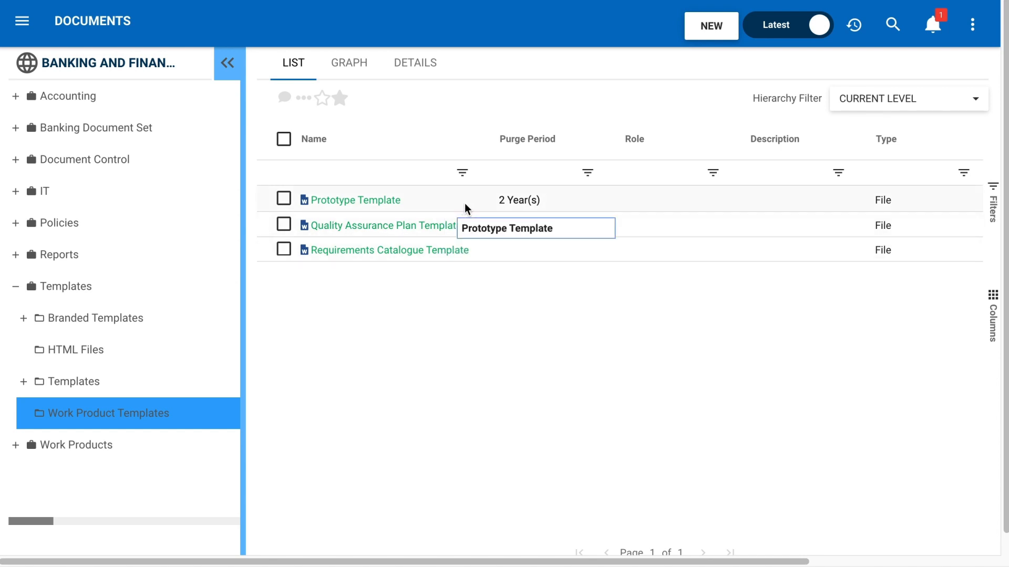
pyautogui.click(284, 199)
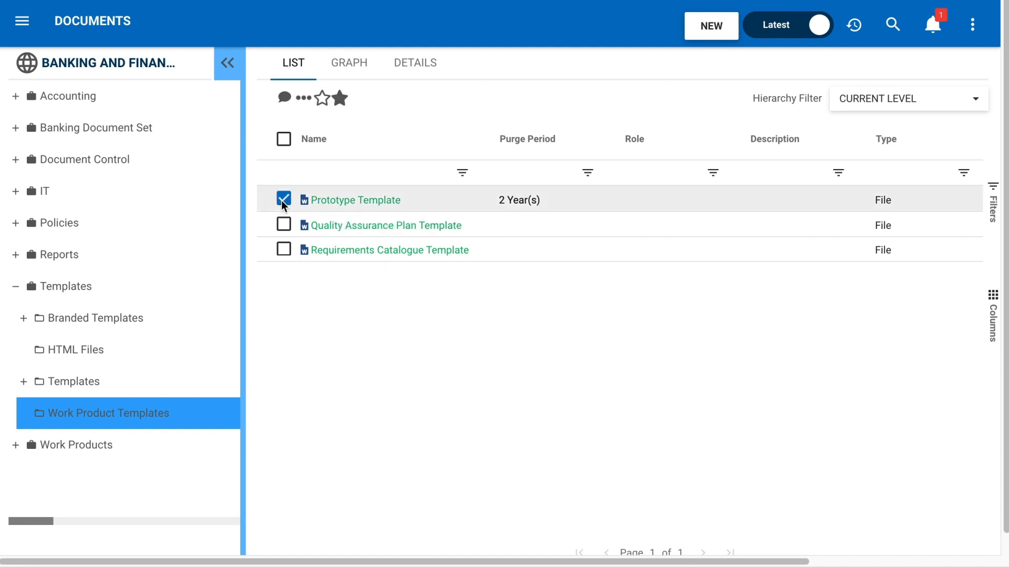
pyautogui.click(304, 99)
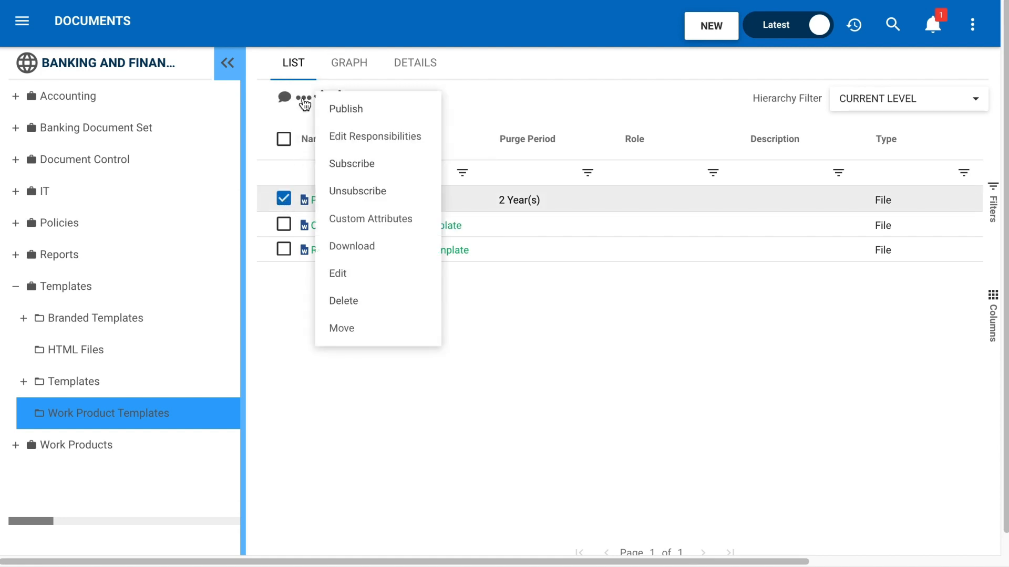
pyautogui.click(350, 300)
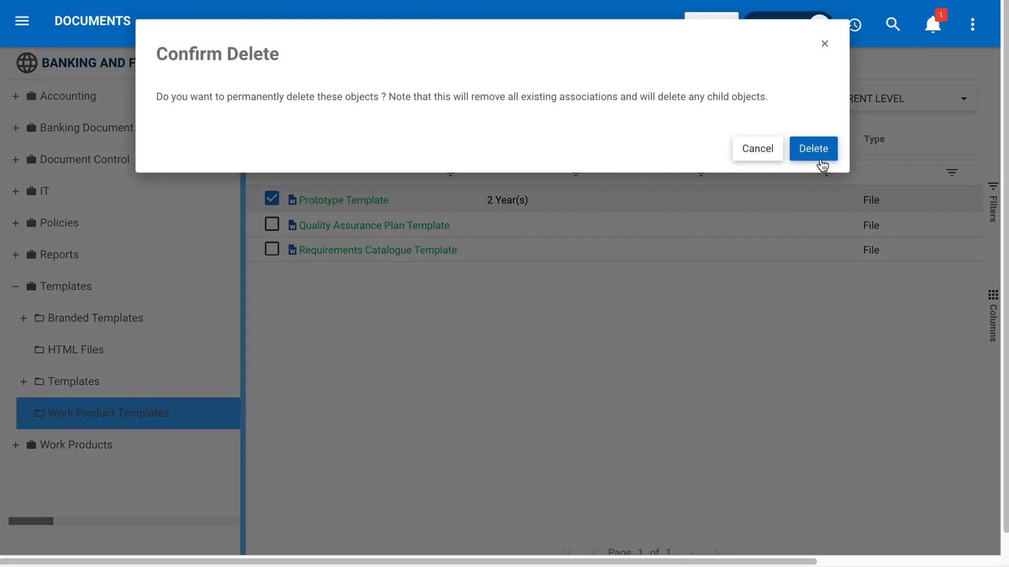
pyautogui.click(817, 151)
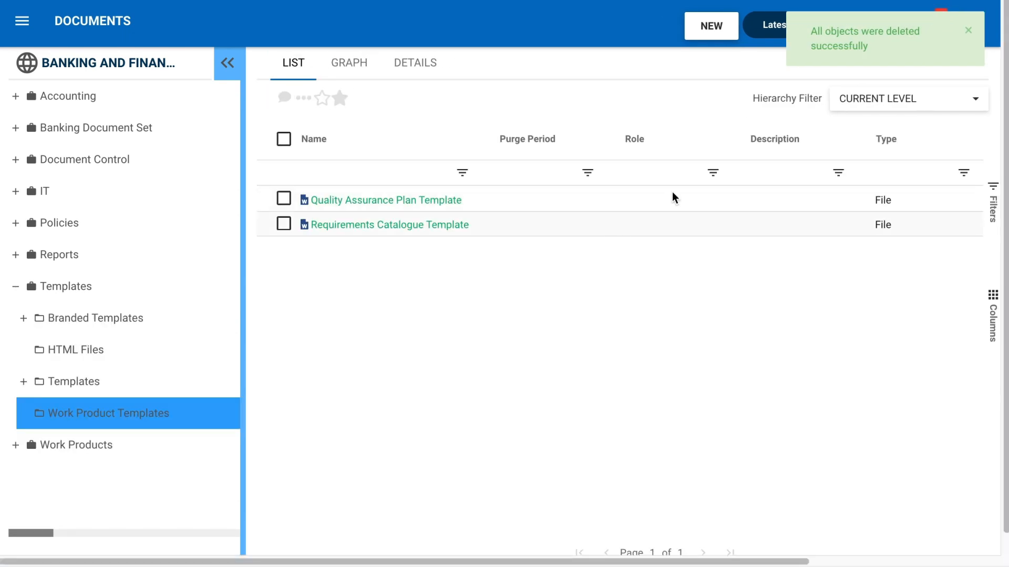
# - Open the environment administration's archive and select the deleted Prototype Template document
pyautogui.click(972, 25)
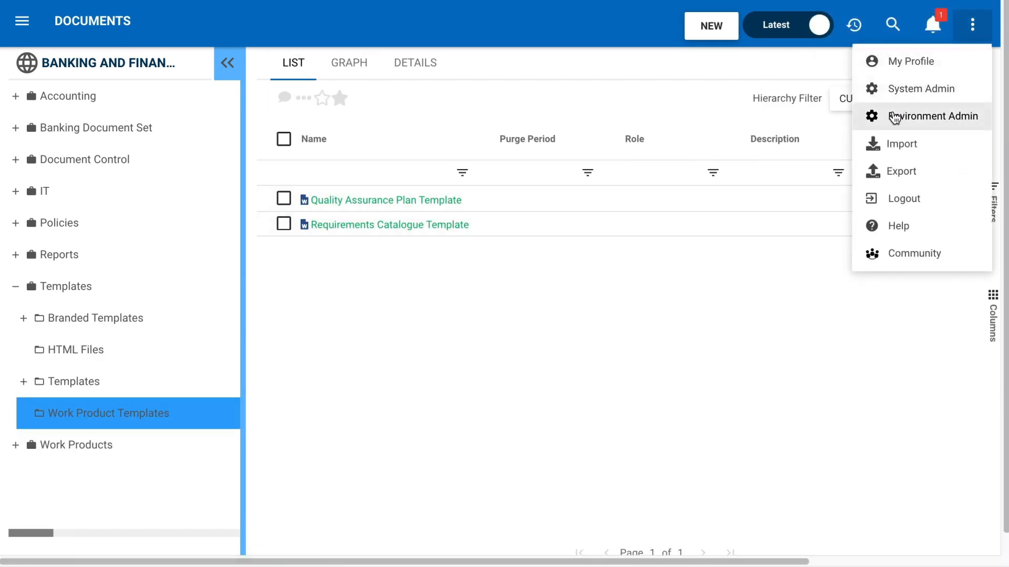
pyautogui.click(894, 118)
pyautogui.click(286, 68)
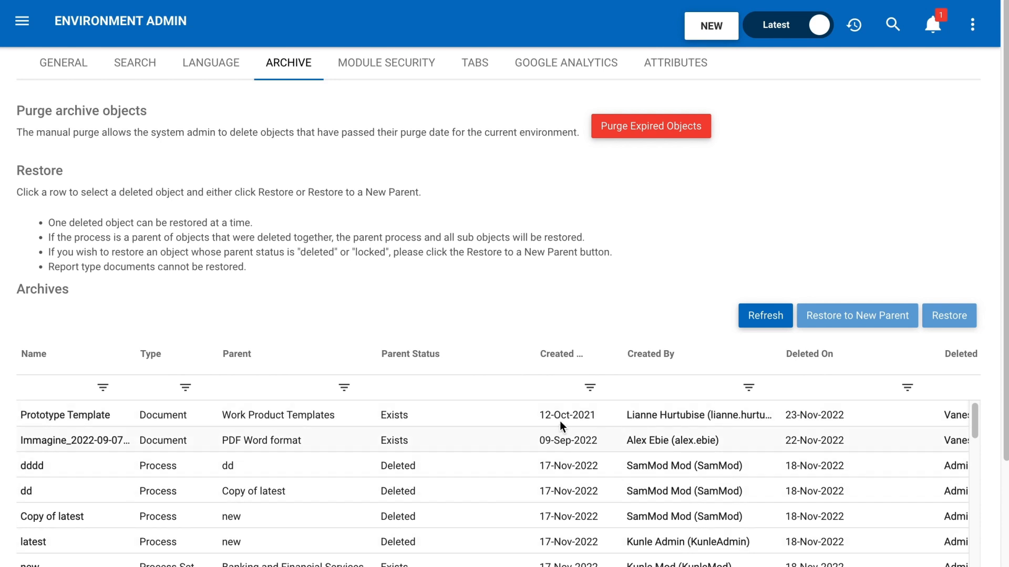
pyautogui.click(480, 421)
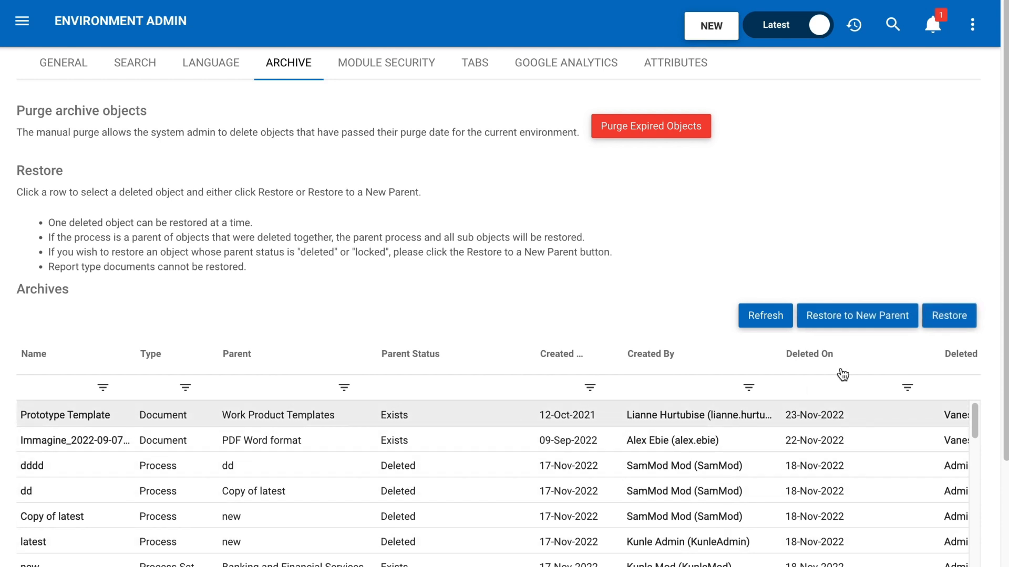
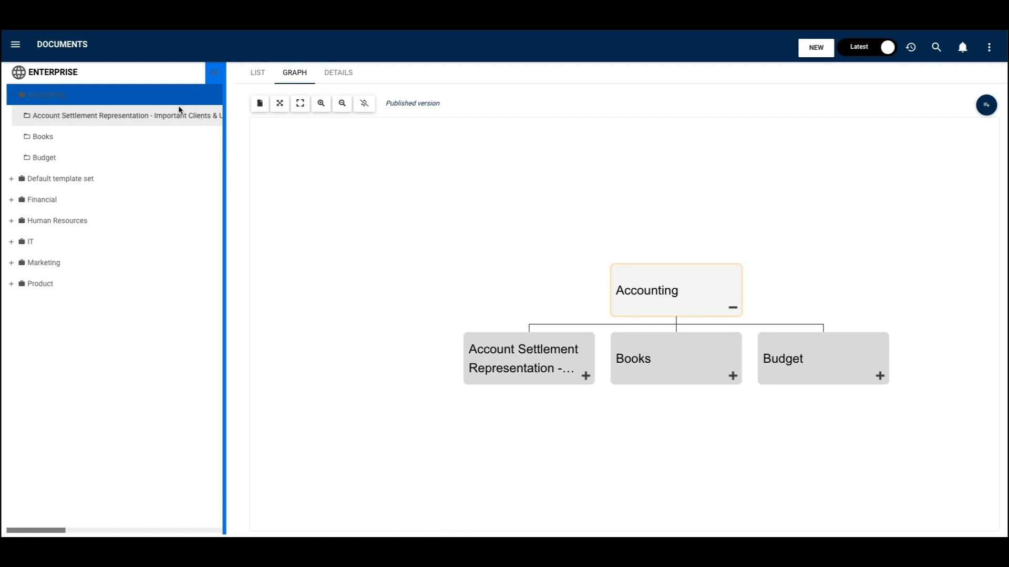
# - Browse the document hierarchy, checking the folders of the Financial set and expanding the Human Resources set
pyautogui.click(13, 95)
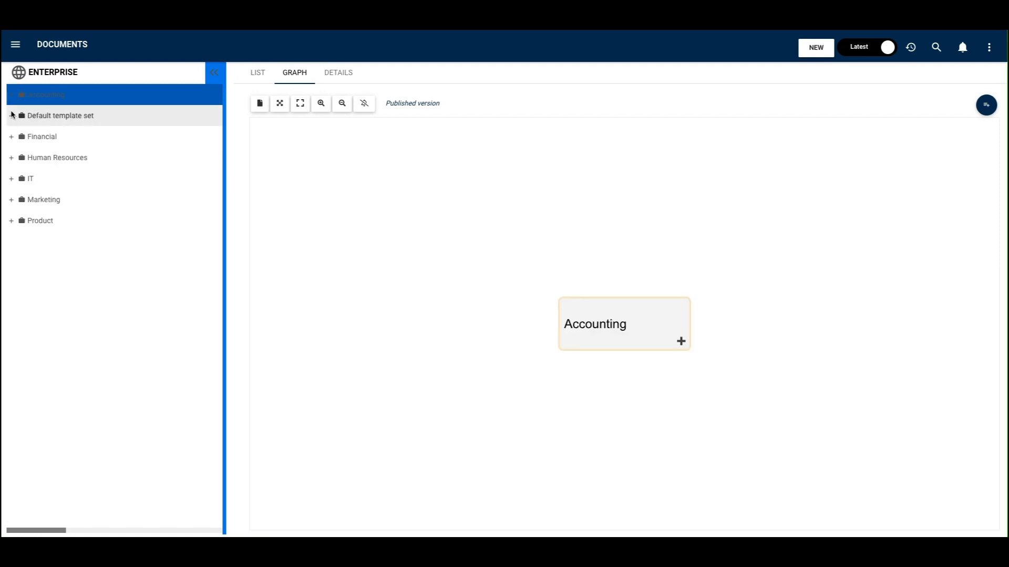
pyautogui.click(12, 138)
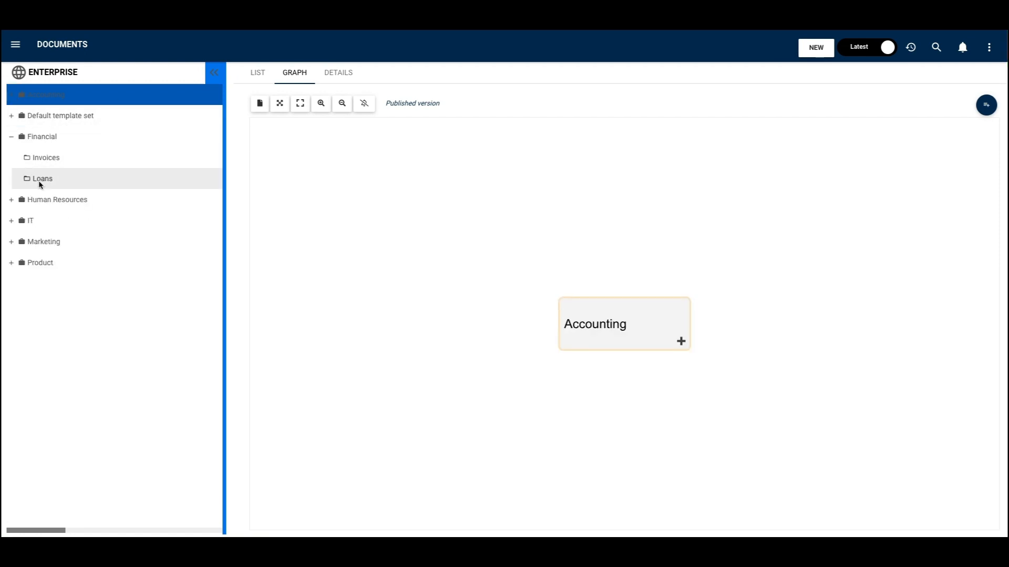
pyautogui.click(12, 138)
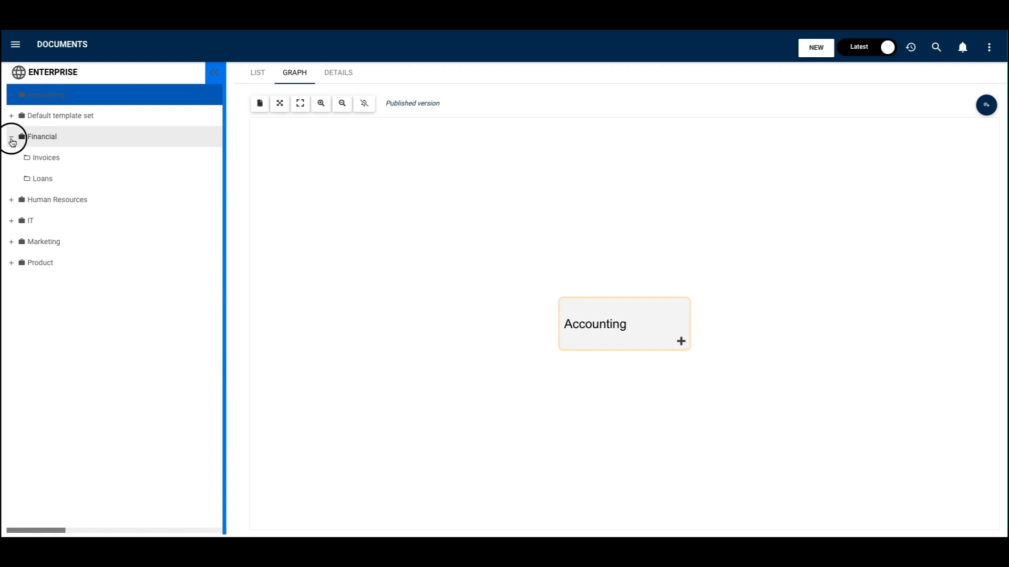
pyautogui.moveTo(219, 134); pyautogui.dragTo(13, 151)
pyautogui.click(12, 157)
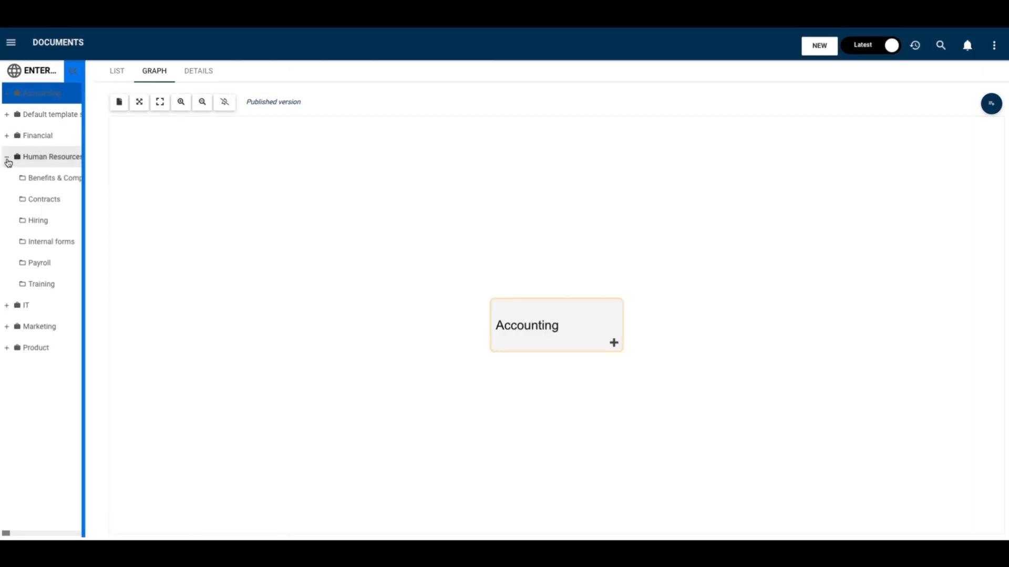
# - List the contents of the Human Resources set and open the Manager Contract document from its Contracts folder
pyautogui.click(42, 157)
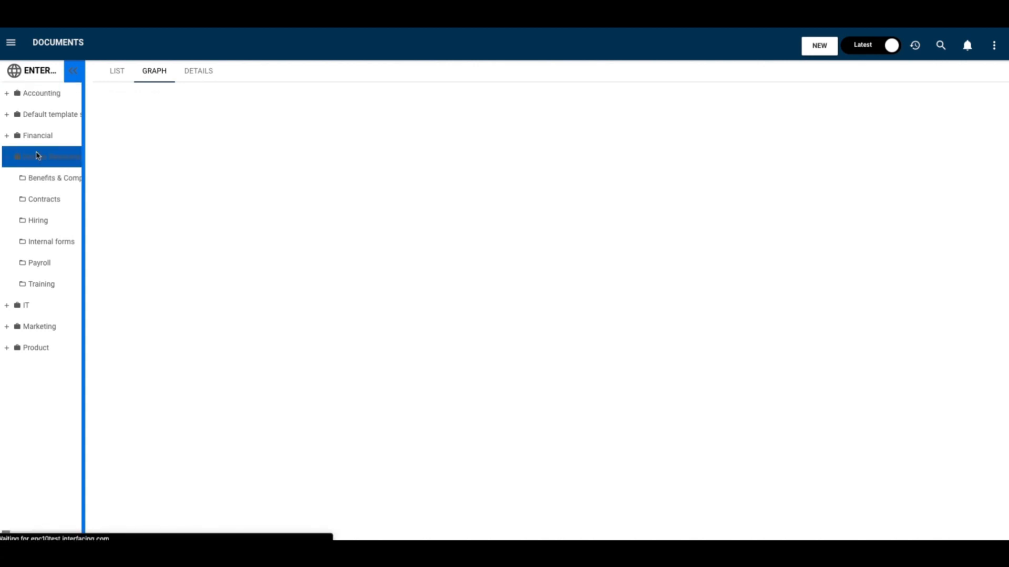
pyautogui.click(114, 71)
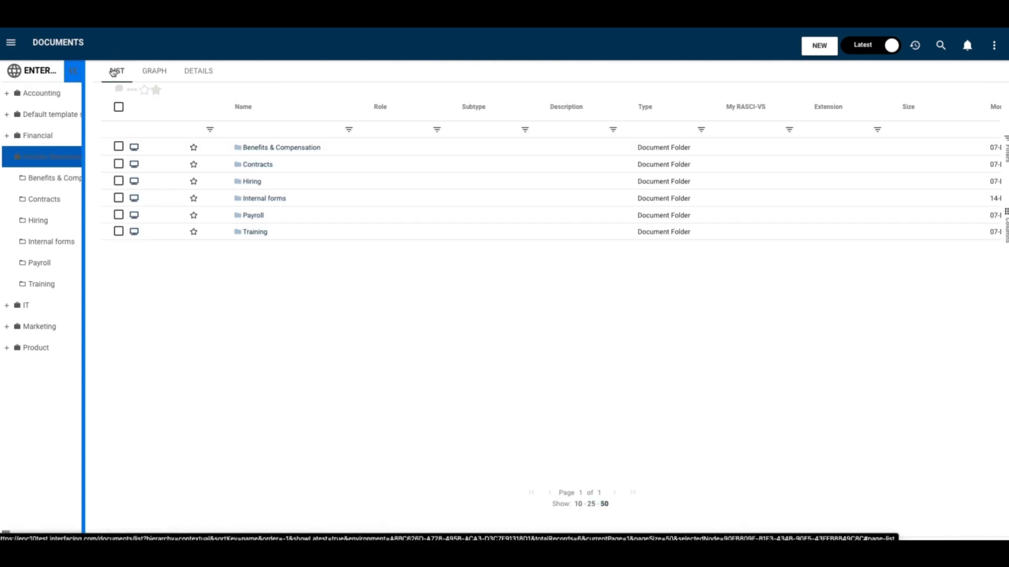
pyautogui.click(1005, 153)
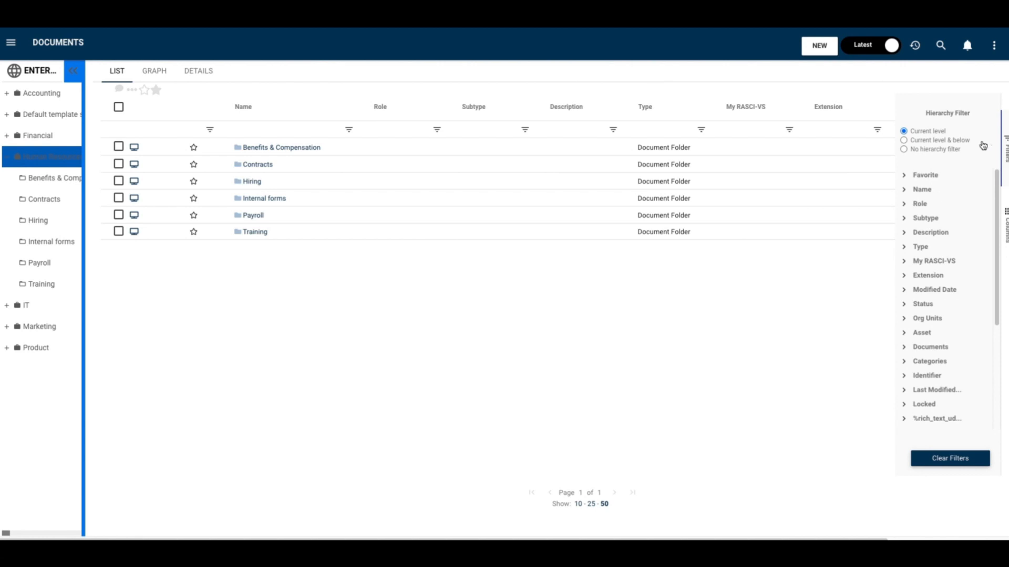
pyautogui.click(257, 165)
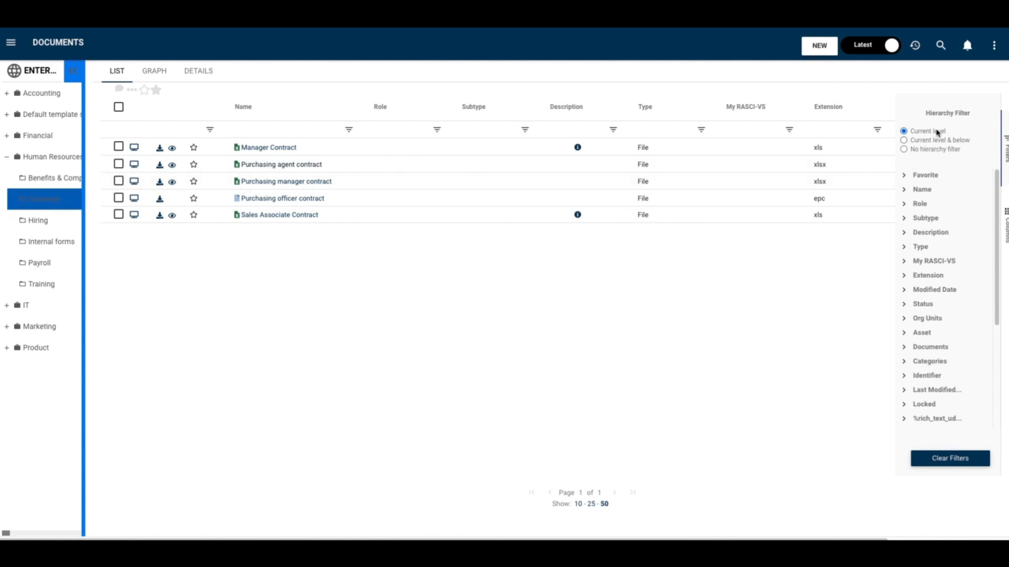
pyautogui.click(260, 150)
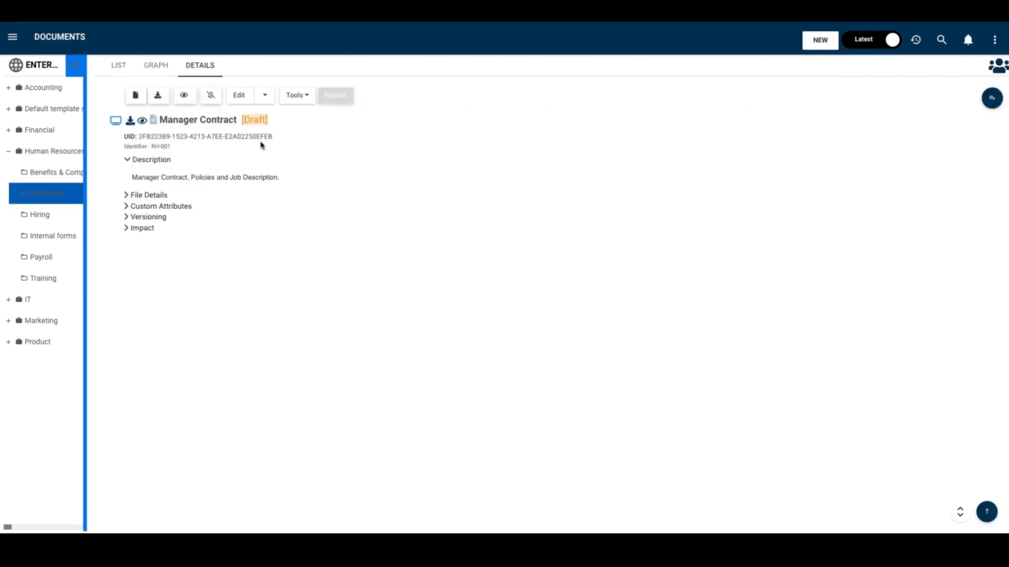
# - List the Marketing set's documents with the hierarchy filter set to Current level & below
pyautogui.moveTo(85, 153); pyautogui.dragTo(124, 154)
pyautogui.click(8, 153)
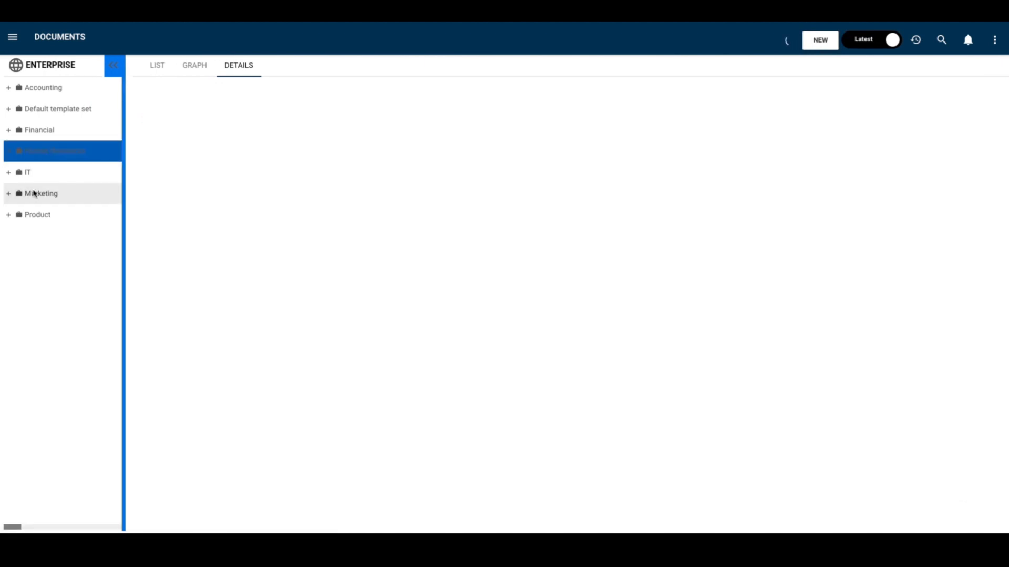
pyautogui.click(35, 193)
pyautogui.click(157, 67)
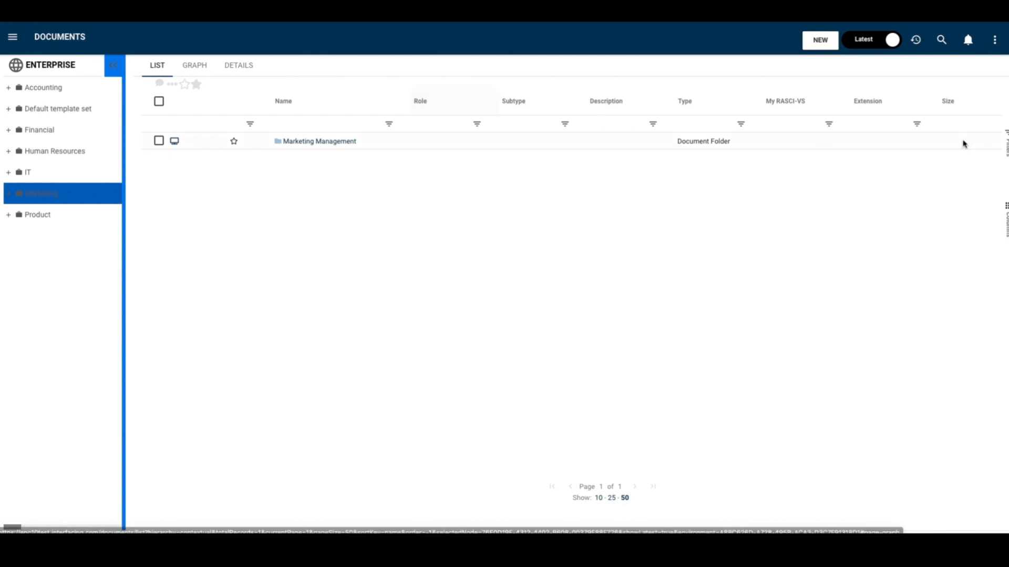
pyautogui.click(1006, 143)
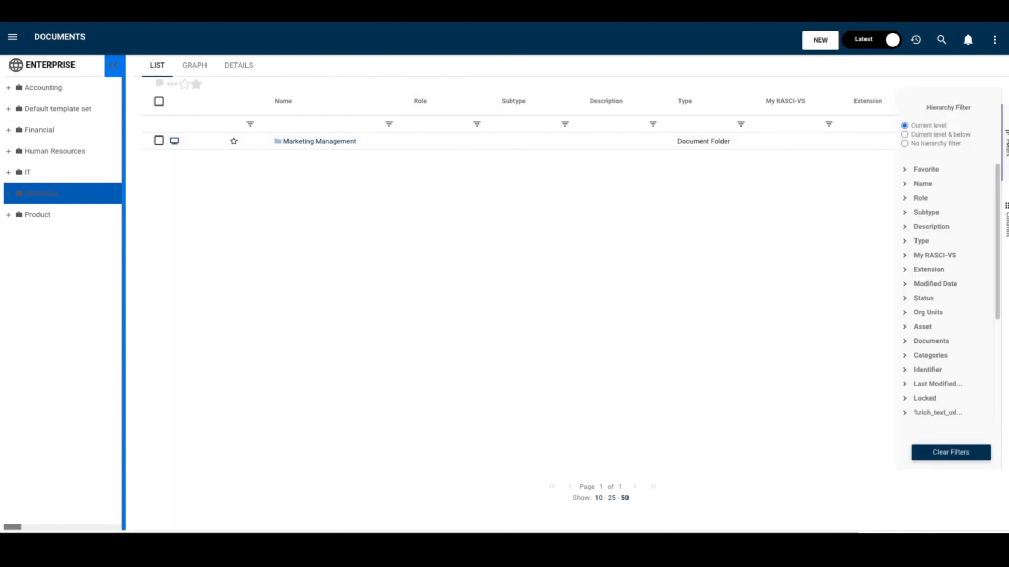
pyautogui.click(905, 134)
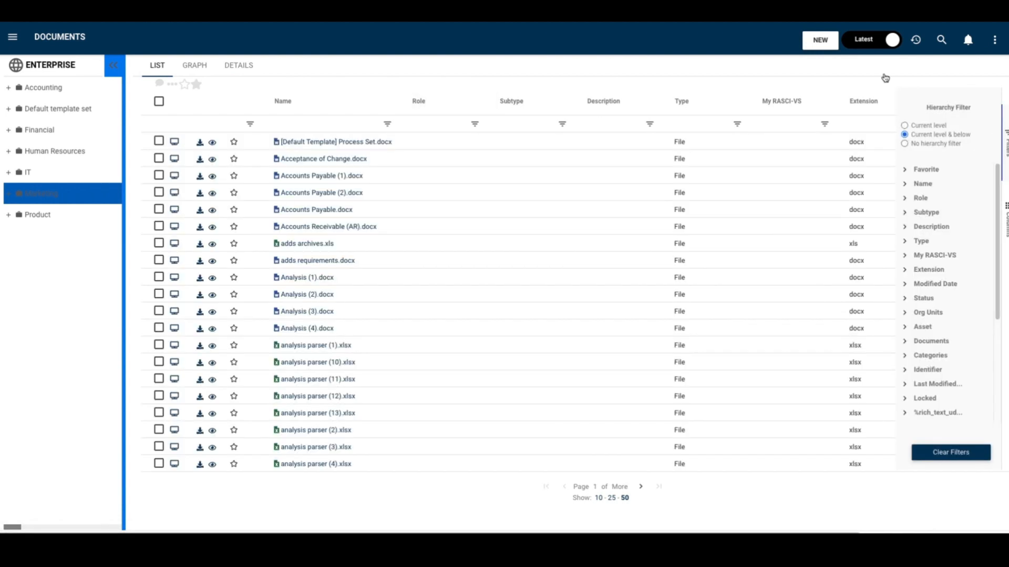
# - Filter the Marketing document list by type to show only Document Folder objects
pyautogui.click(826, 67)
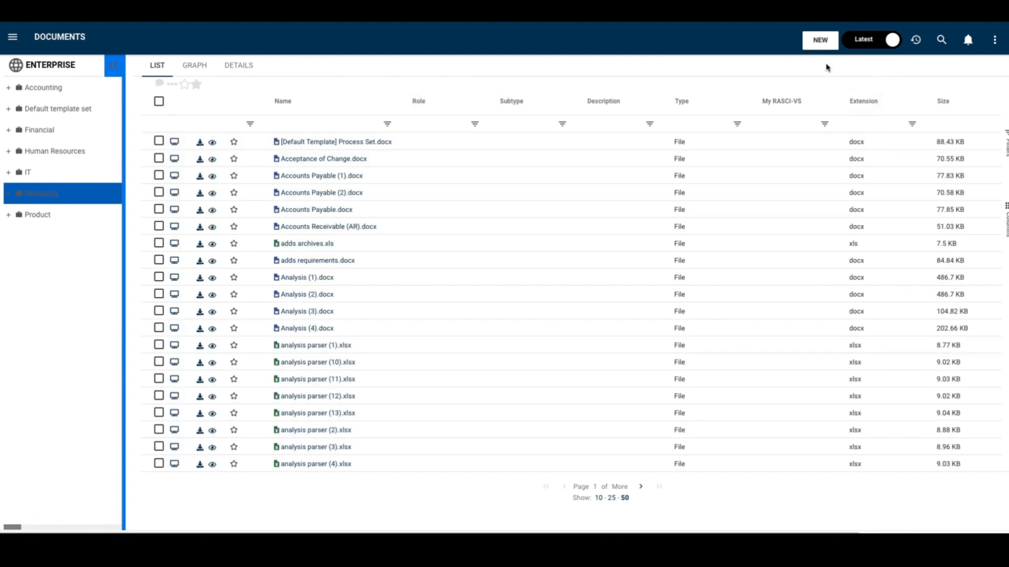
pyautogui.click(736, 125)
pyautogui.click(745, 169)
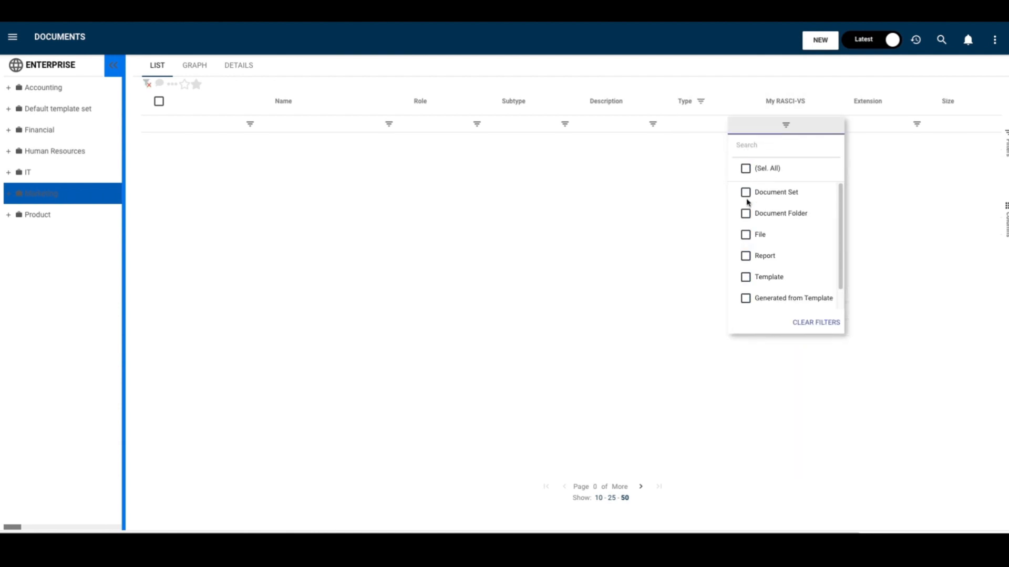
pyautogui.click(745, 214)
pyautogui.click(720, 65)
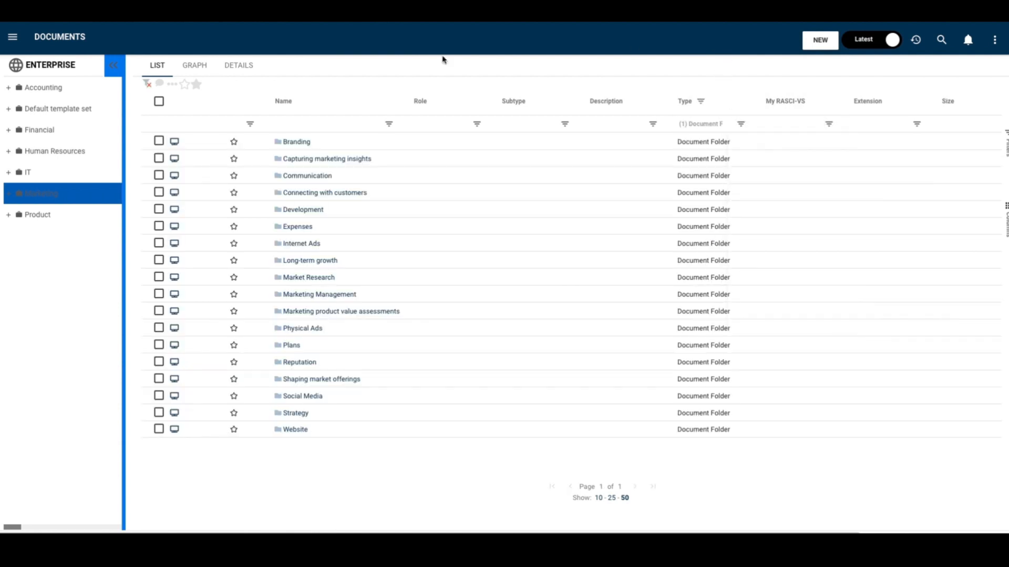
# - Open the Branding folder from the filtered list and clear the list filters to show its files
pyautogui.click(297, 143)
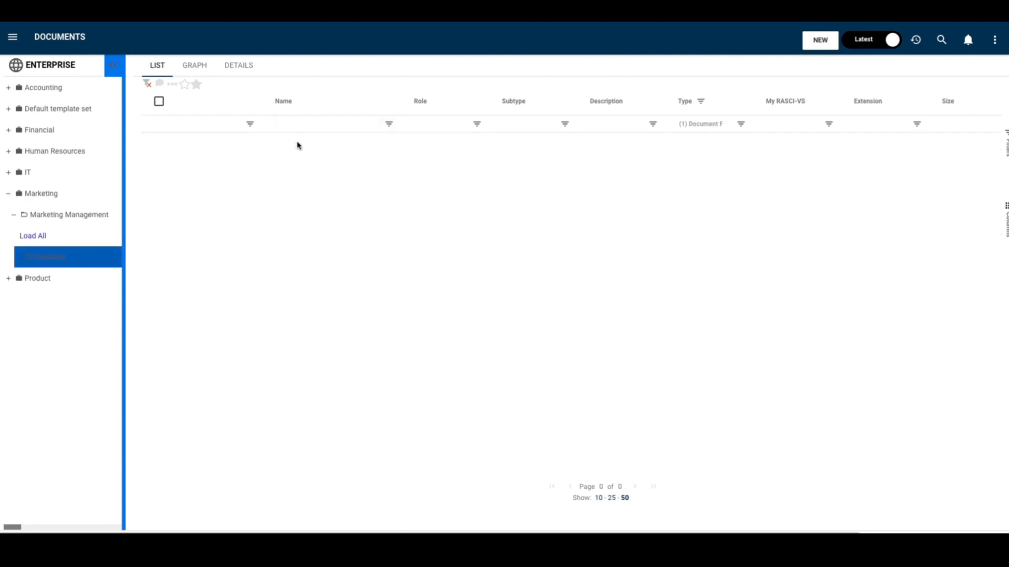
pyautogui.click(147, 84)
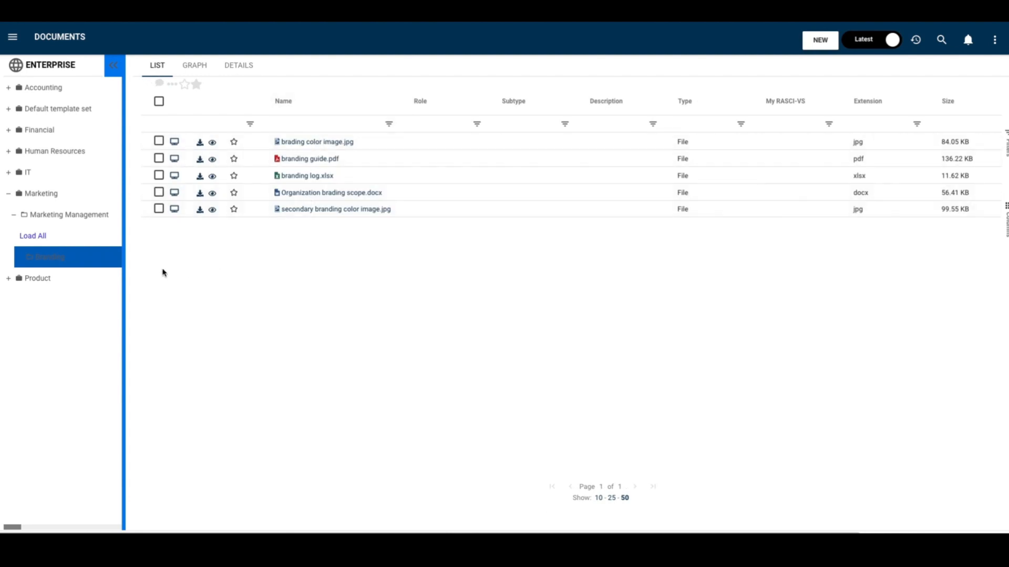
# - Return to the Marketing Management folder and view the files of its Strategy and Branding folders
pyautogui.click(74, 214)
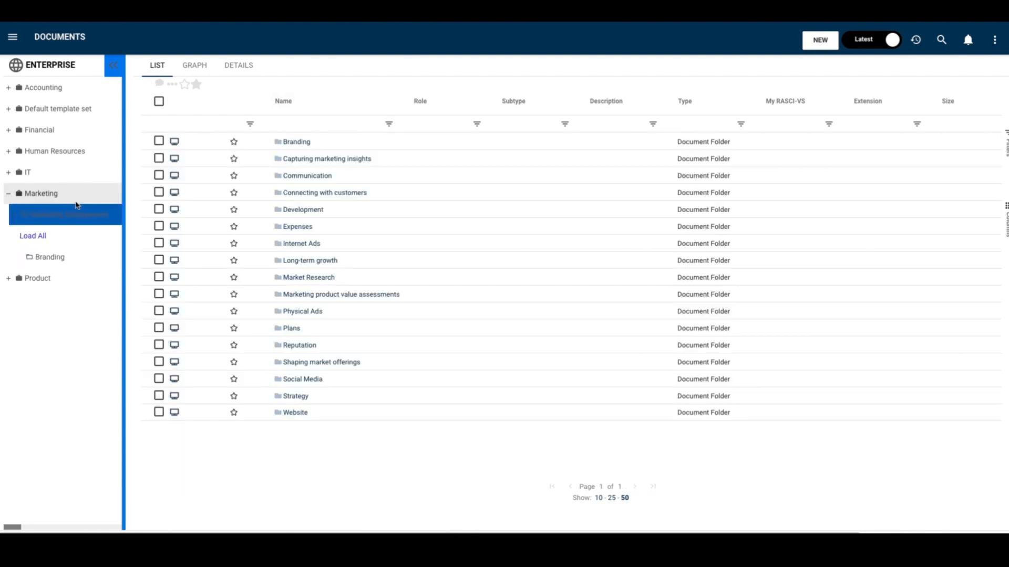
pyautogui.click(79, 195)
pyautogui.click(82, 218)
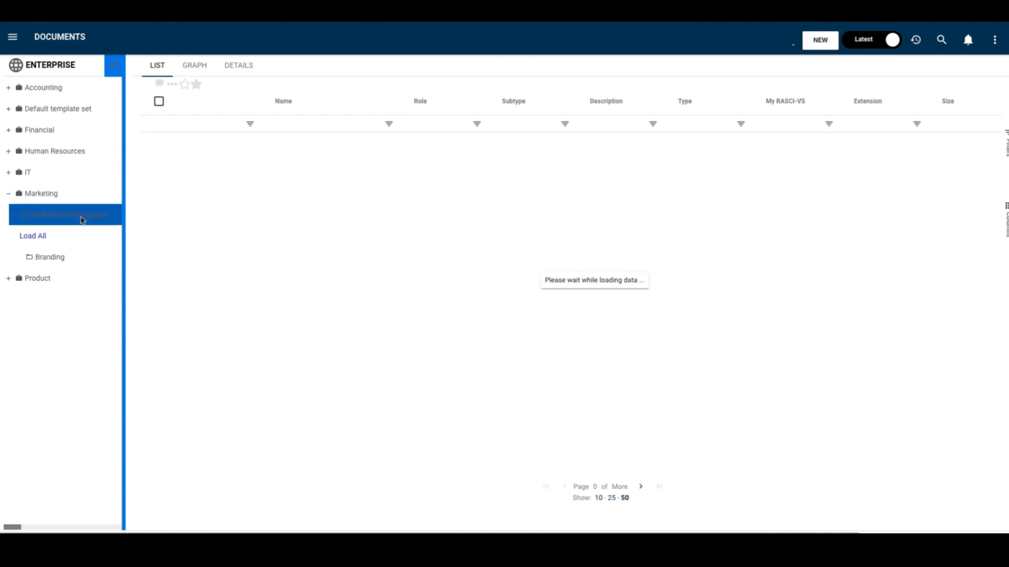
pyautogui.click(300, 399)
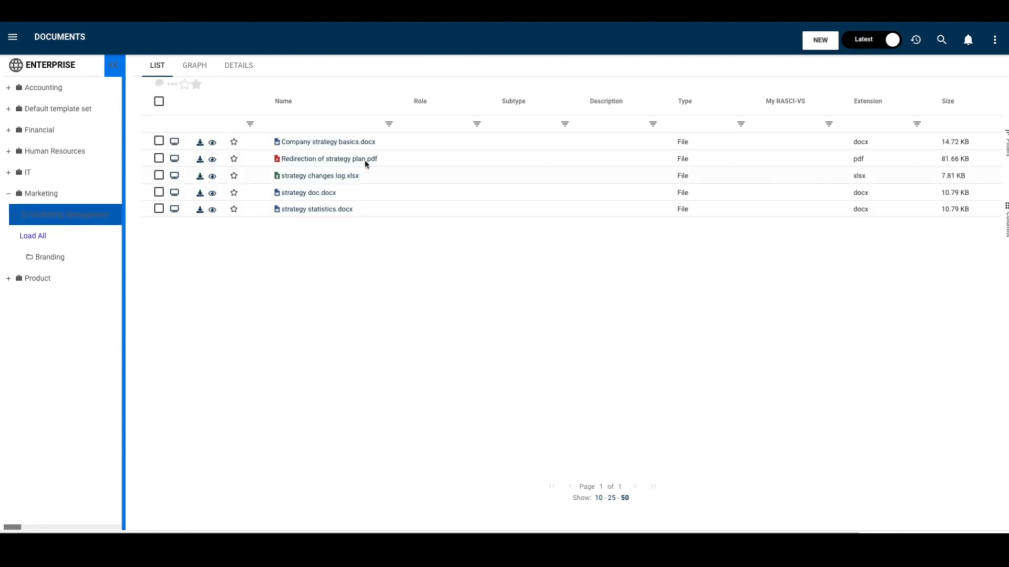
pyautogui.click(78, 268)
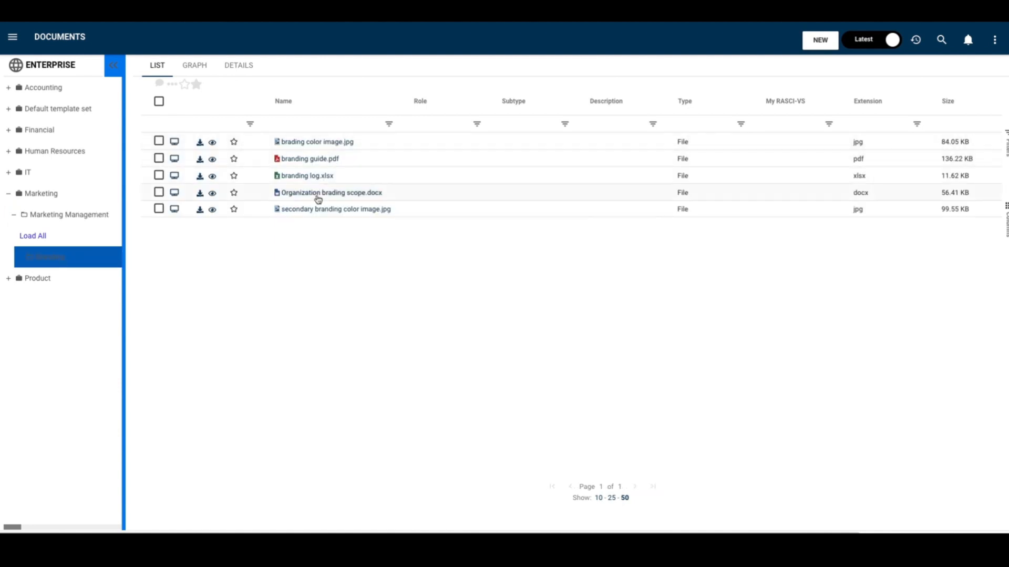
# - Load all the subfolders of Marketing Management in the hierarchy and look through them
pyautogui.click(54, 235)
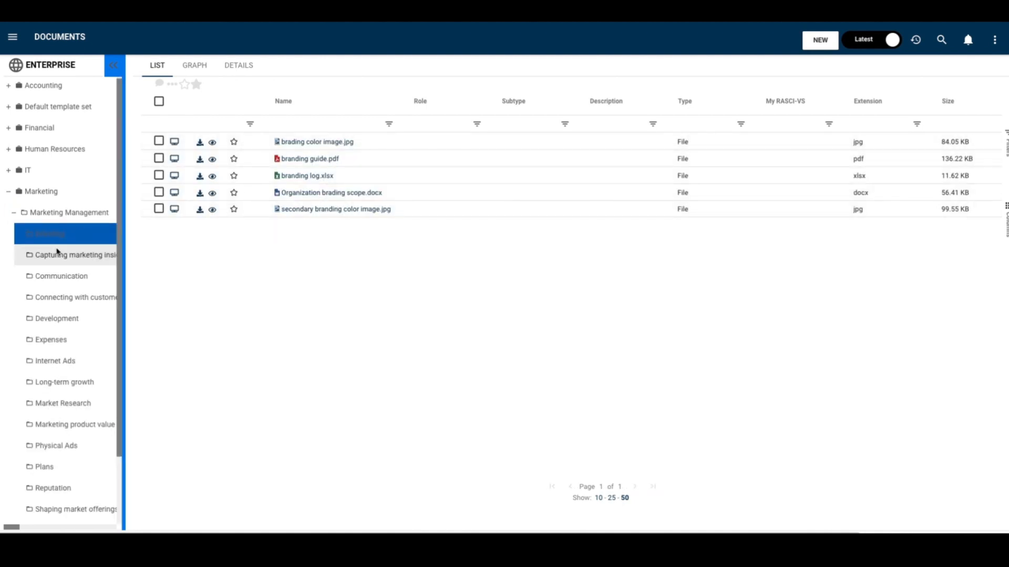
pyautogui.scroll(-1, 59, 252)
pyautogui.scroll(-1, 60, 254)
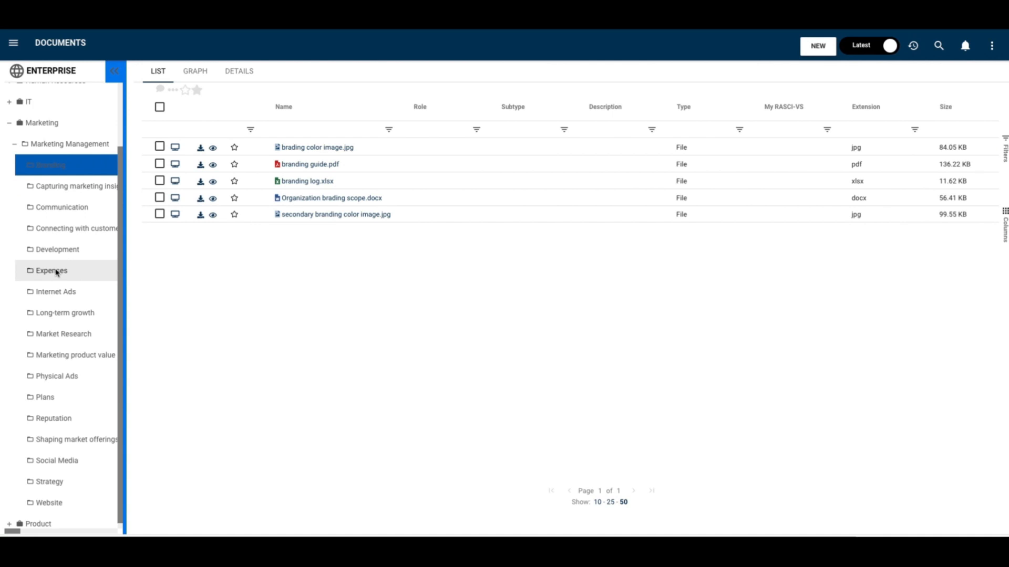
# - Save an advanced search filter for Process objects with sub-type Core Business and category Standard, modified at any time
pyautogui.click(940, 48)
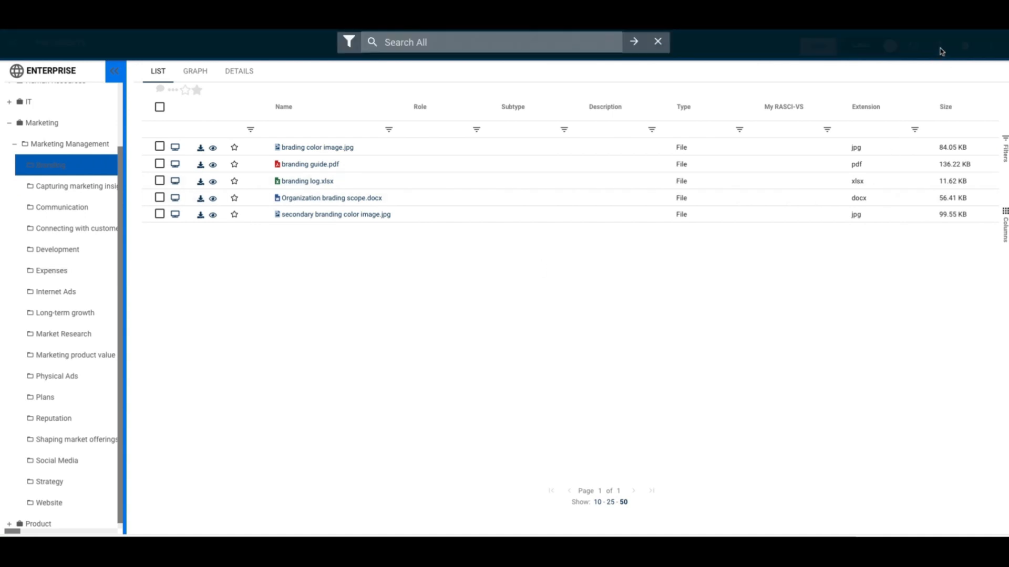
pyautogui.click(360, 48)
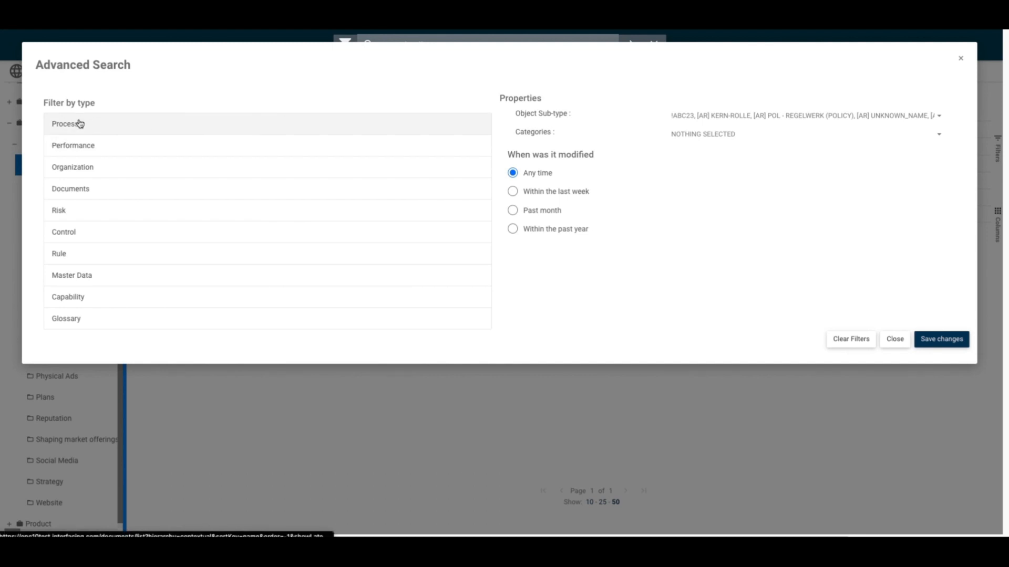
pyautogui.click(107, 130)
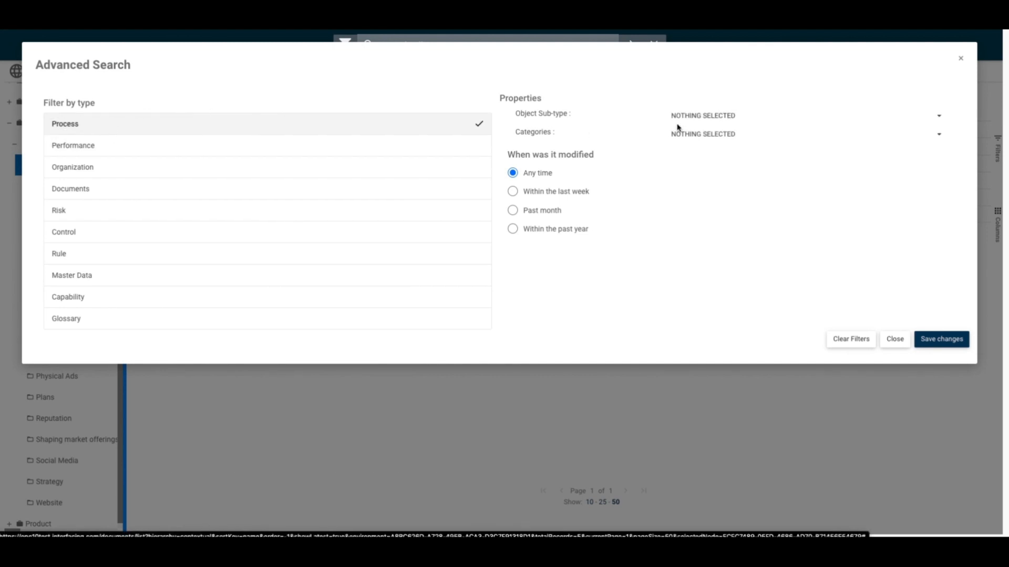
pyautogui.click(723, 112)
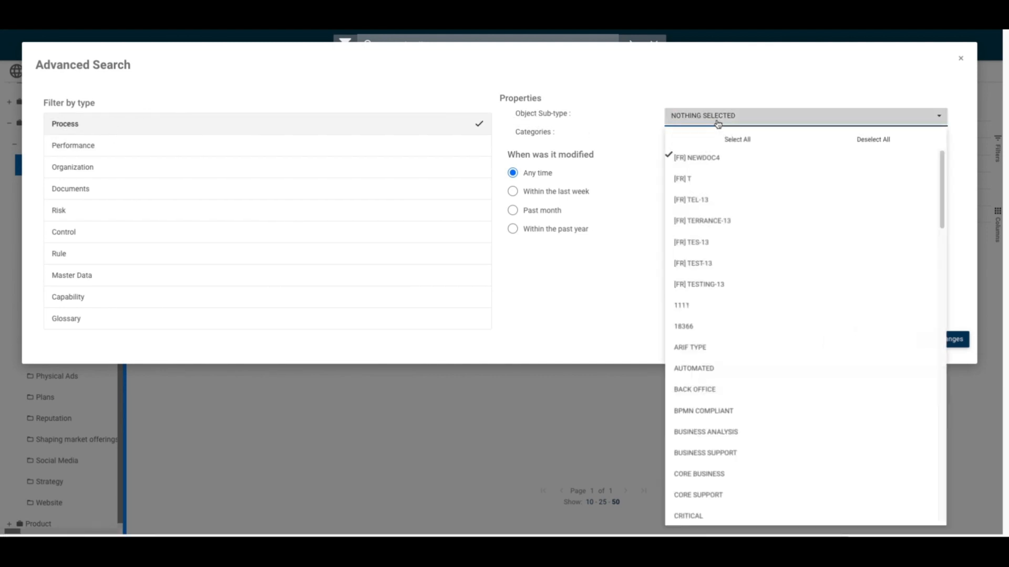
pyautogui.click(729, 478)
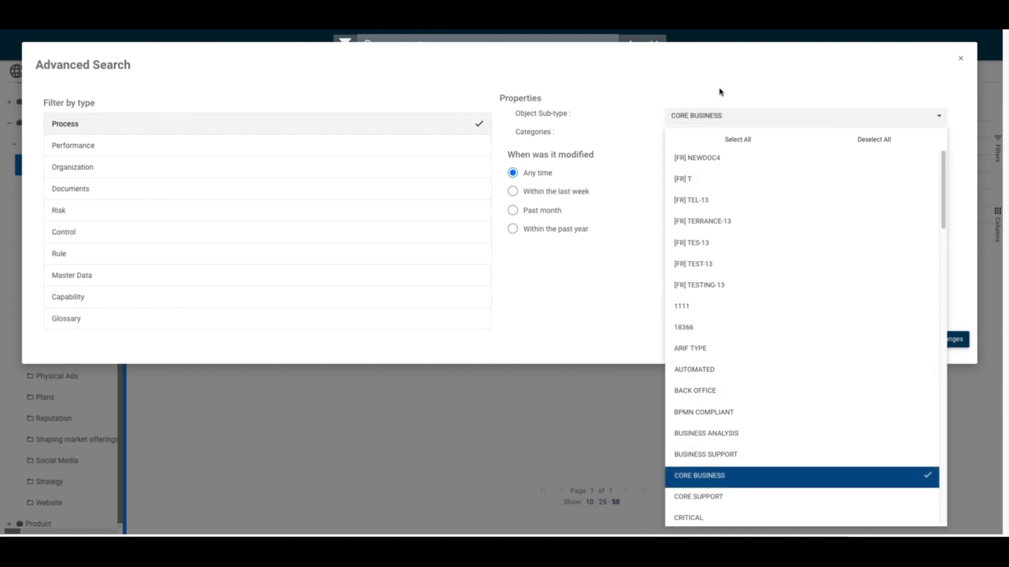
pyautogui.click(709, 135)
pyautogui.press('s')
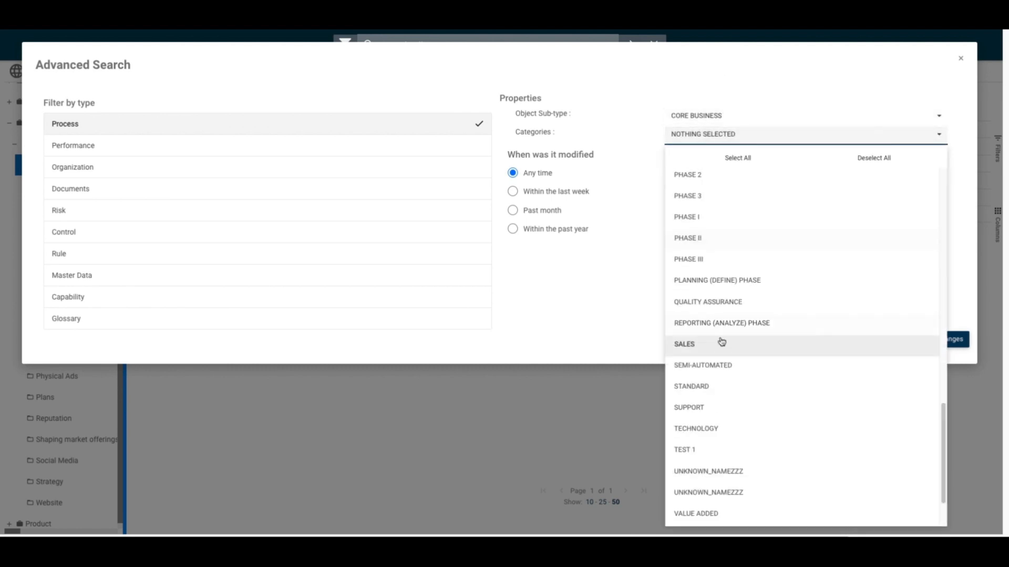
pyautogui.click(703, 390)
pyautogui.click(708, 102)
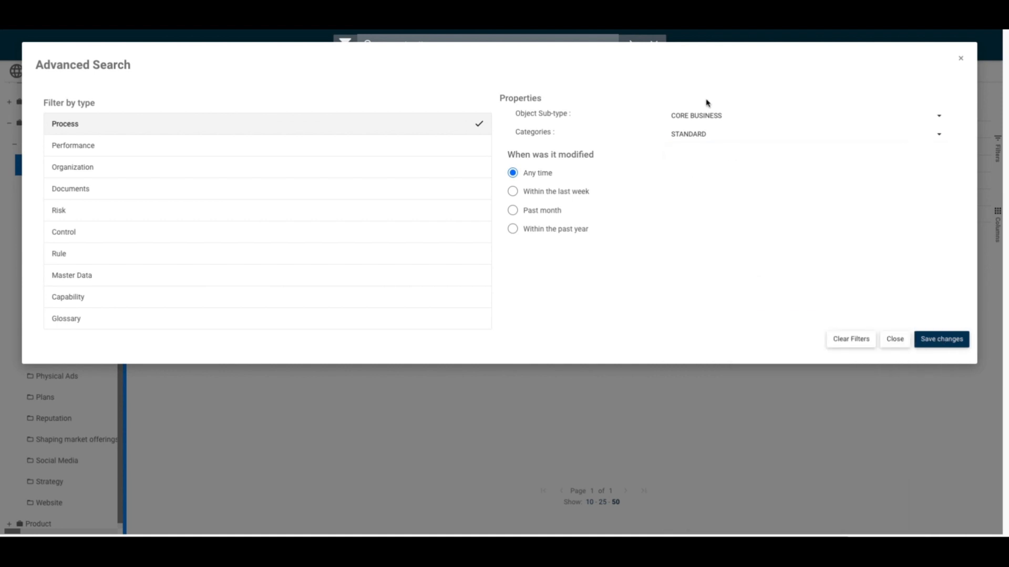
pyautogui.click(941, 340)
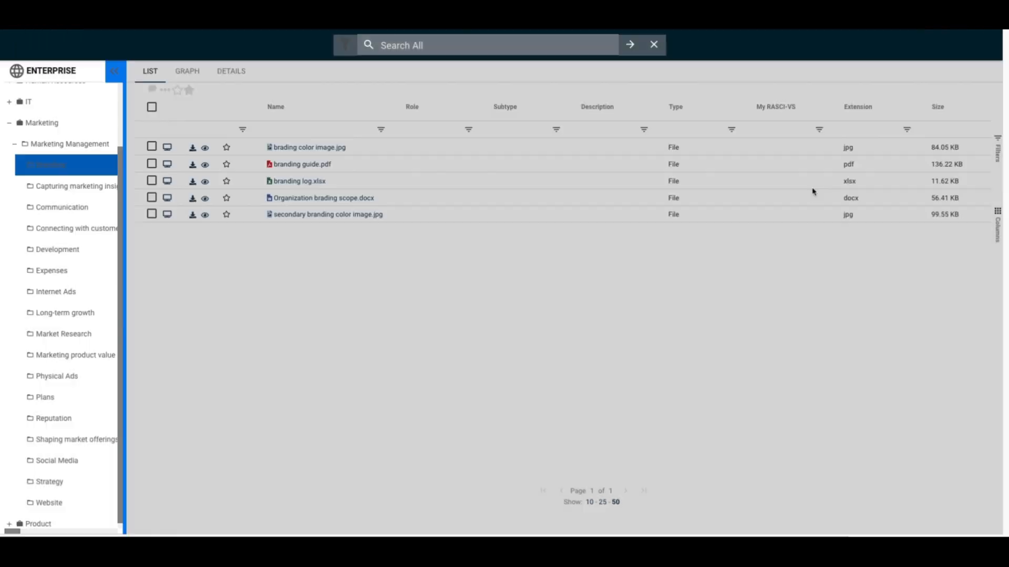
# - Search for "Management" with the saved filters and show the full results page
pyautogui.click(505, 45)
pyautogui.write('Manage')
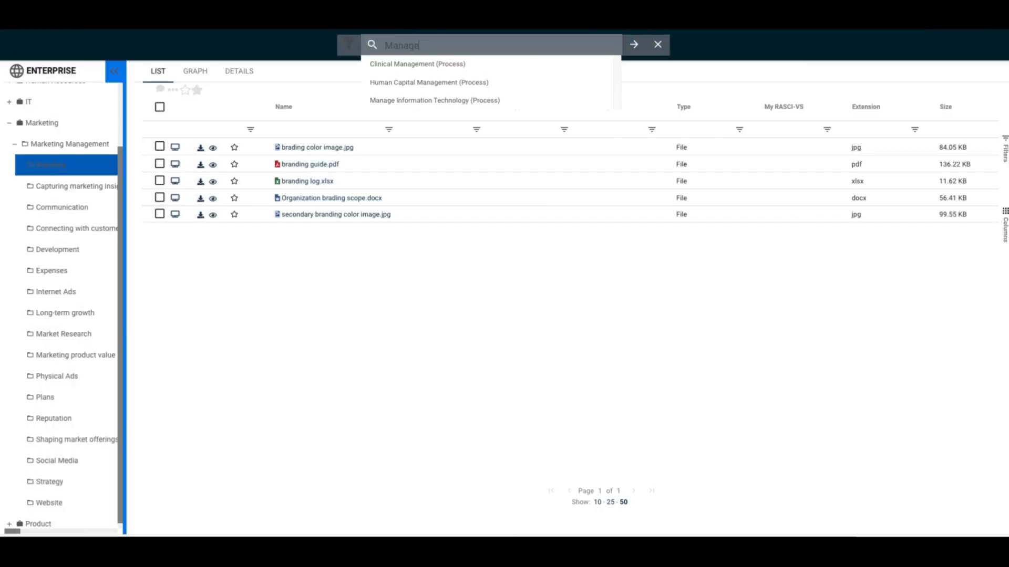
pyautogui.write('me')
pyautogui.press('BackSpace')
pyautogui.write('ment')
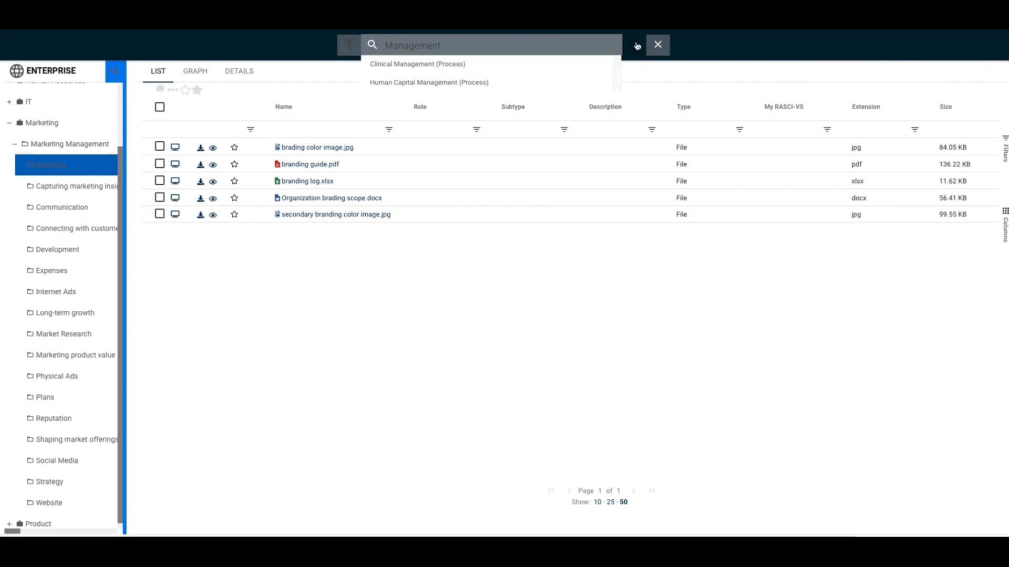
pyautogui.click(637, 45)
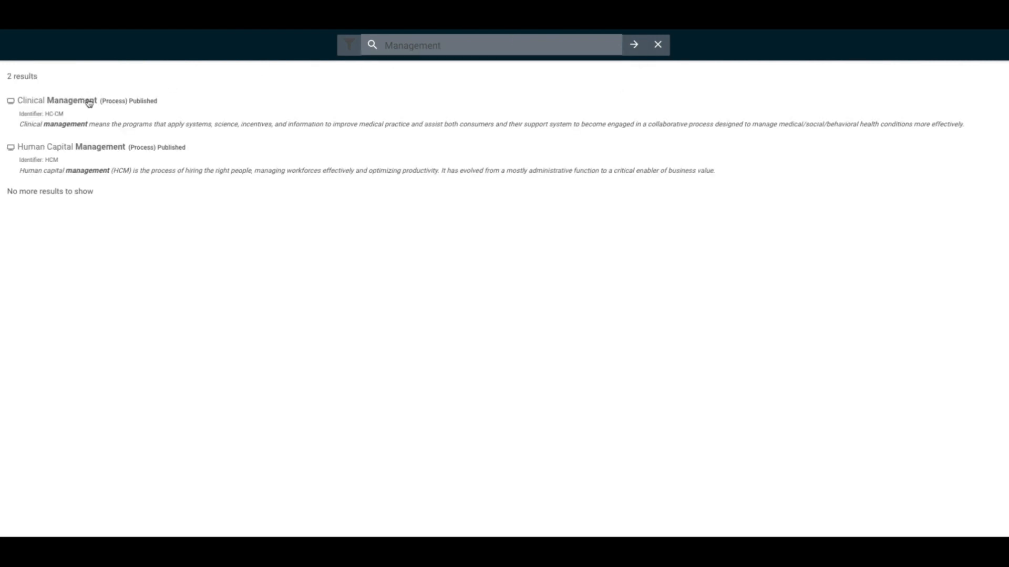
# - Open the Clinical Management process from the search results
pyautogui.click(89, 101)
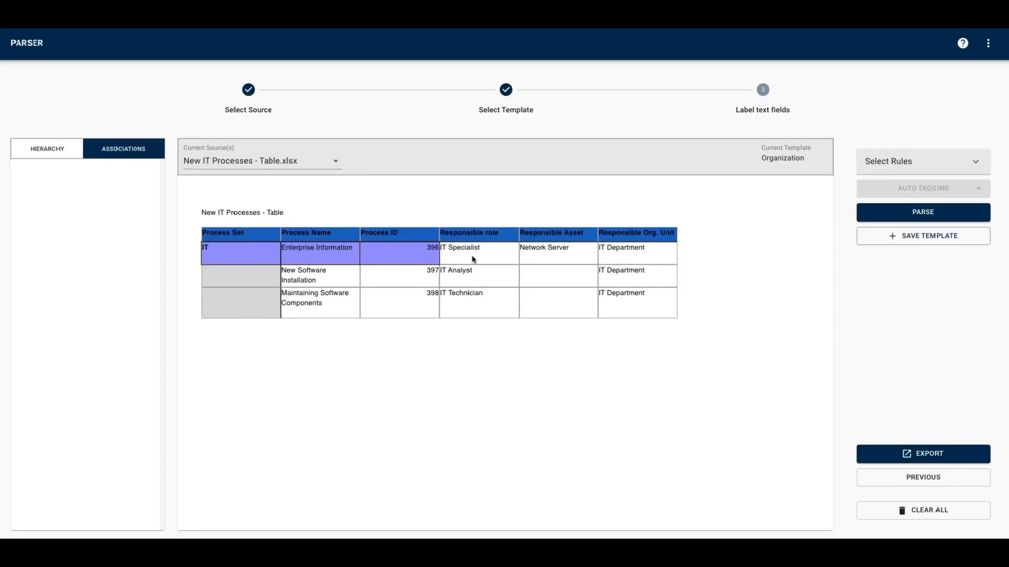
# - Label the IT Specialist cell in the Enterprise Information row as an organization Role with Name(Responsible)
pyautogui.rightClick(478, 259)
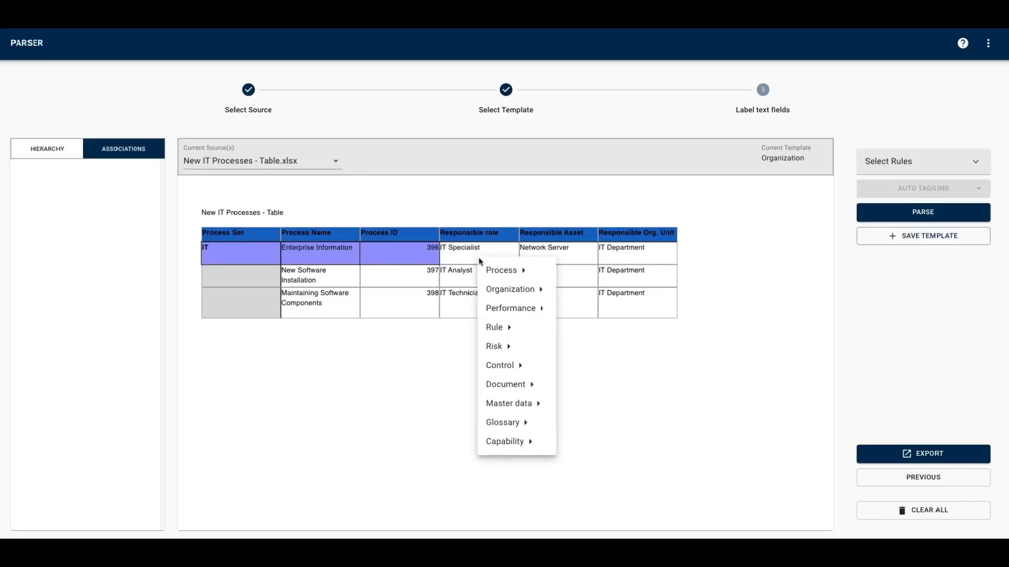
pyautogui.moveTo(506, 289)
pyautogui.moveTo(585, 288)
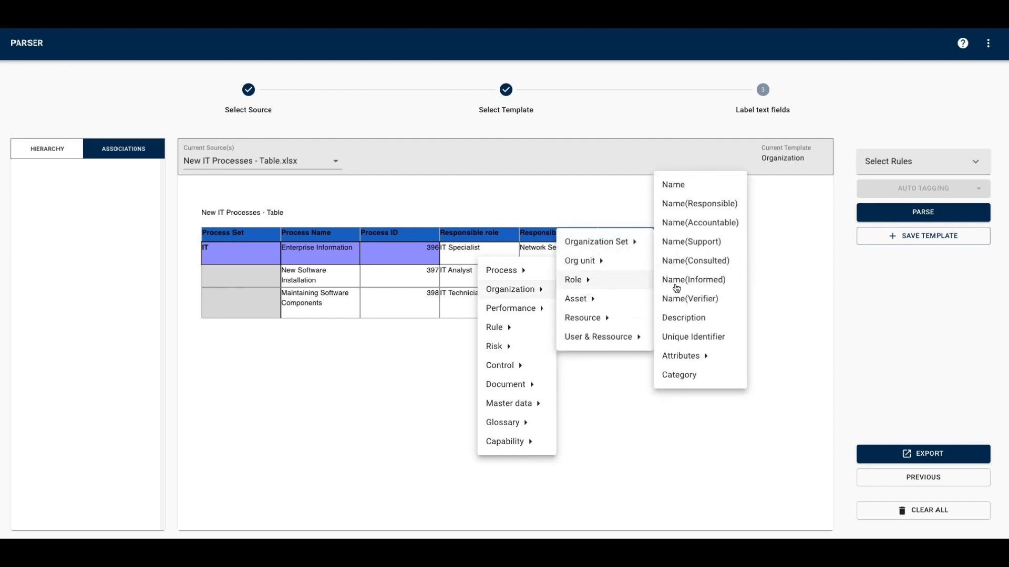
pyautogui.click(662, 204)
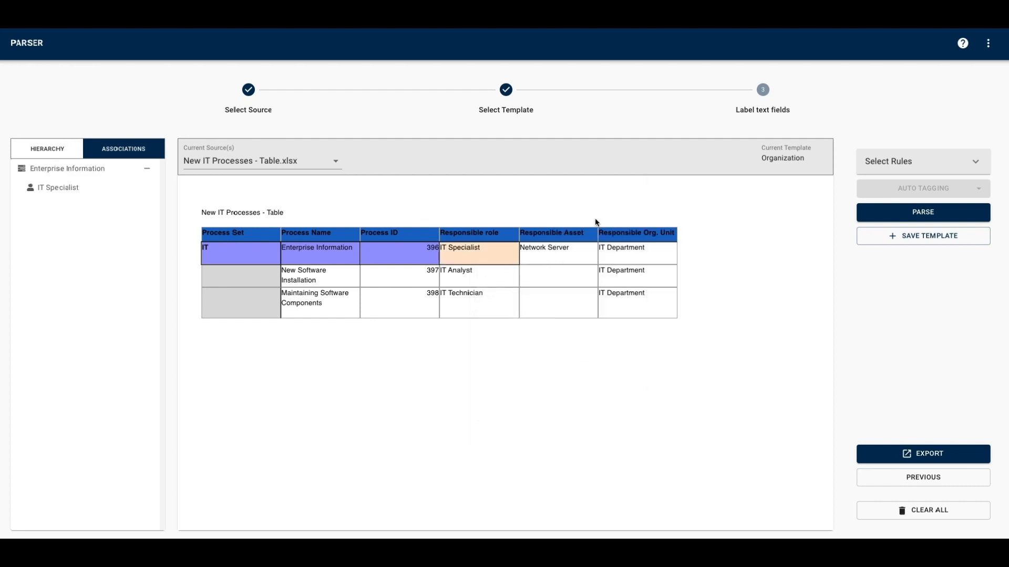
# - Label the Network Server cell as an organization Asset with Name(Responsible)
pyautogui.click(563, 257)
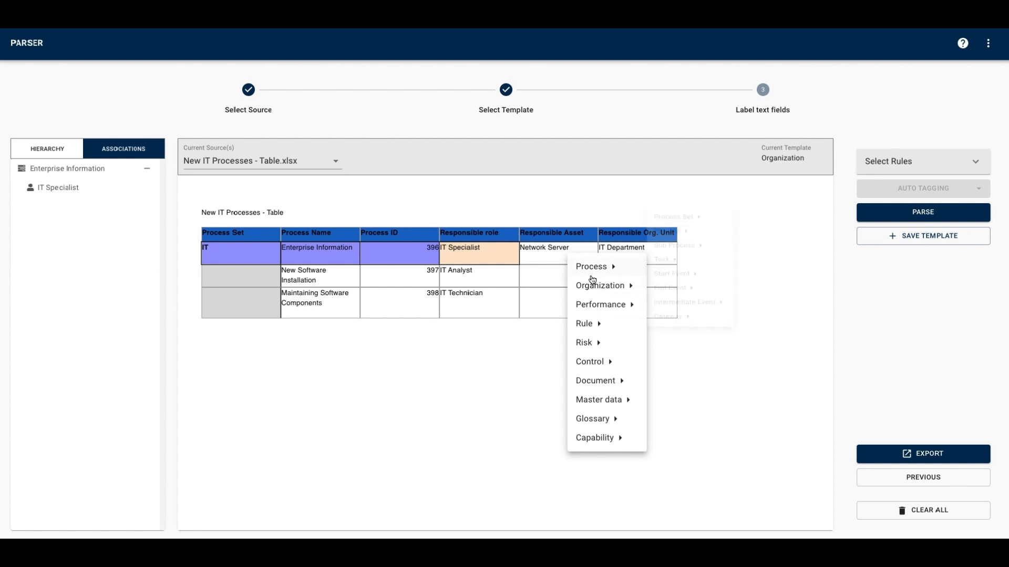
pyautogui.moveTo(594, 285)
pyautogui.moveTo(686, 285)
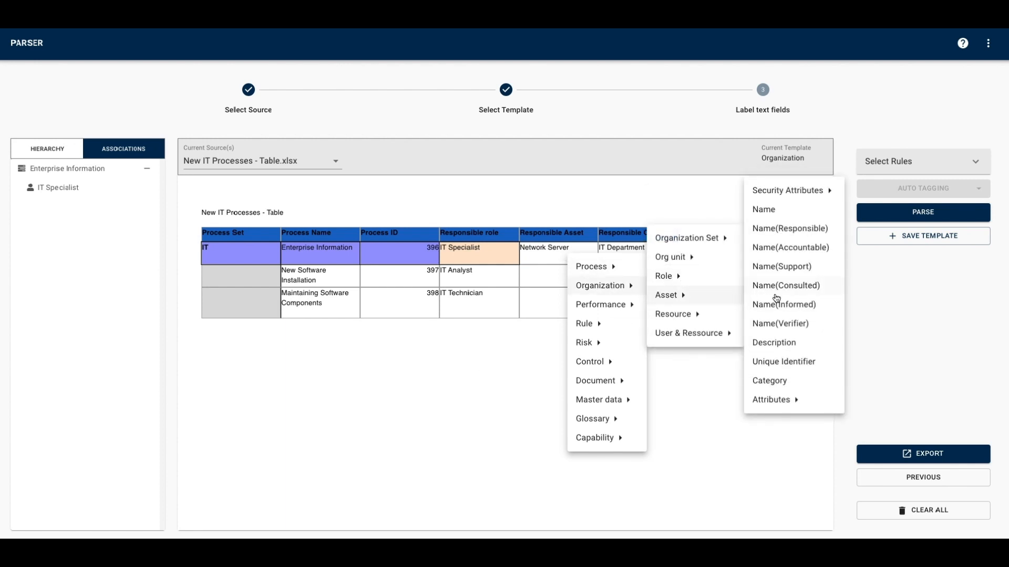
pyautogui.click(785, 229)
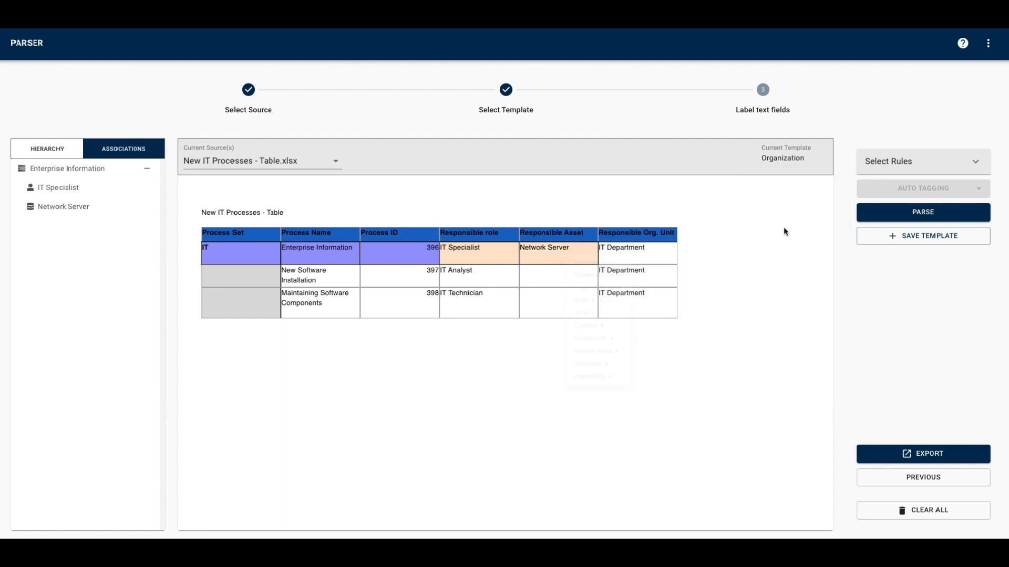
# - Label the IT Department cell in the Enterprise Information row as an Org unit with Name(Responsible)
pyautogui.click(624, 252)
pyautogui.moveTo(663, 283)
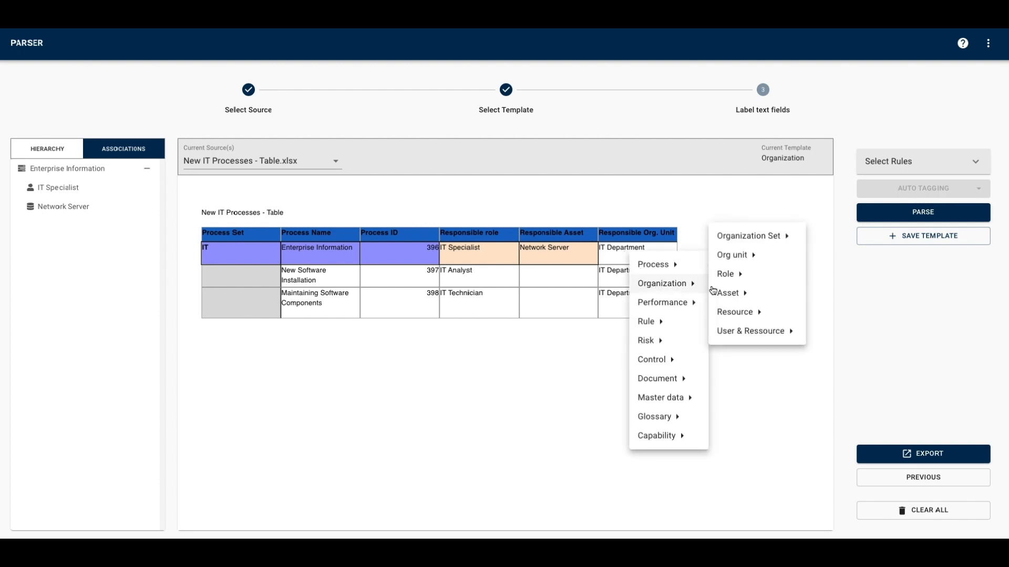
pyautogui.moveTo(741, 292)
pyautogui.moveTo(759, 256)
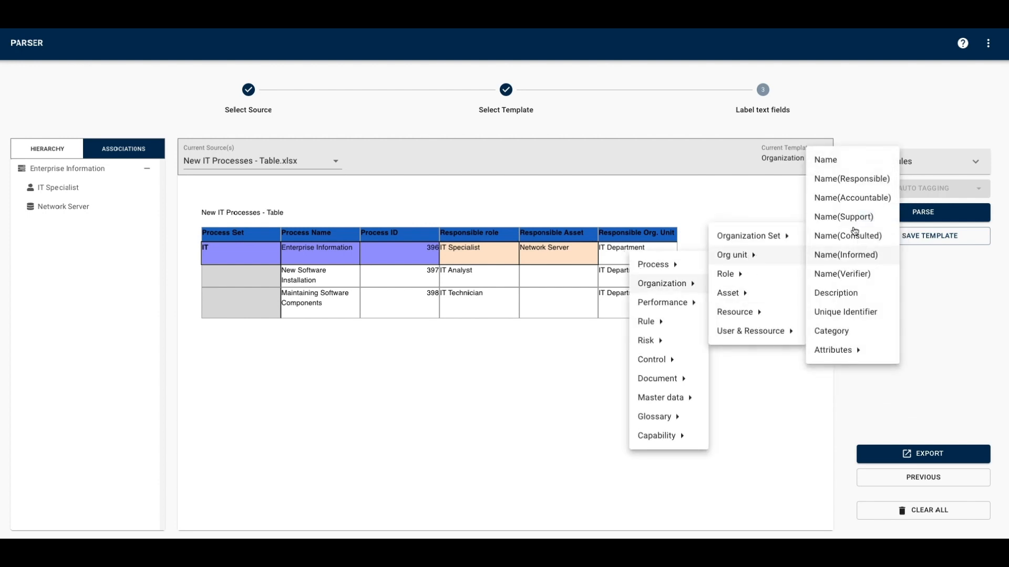
pyautogui.click(838, 179)
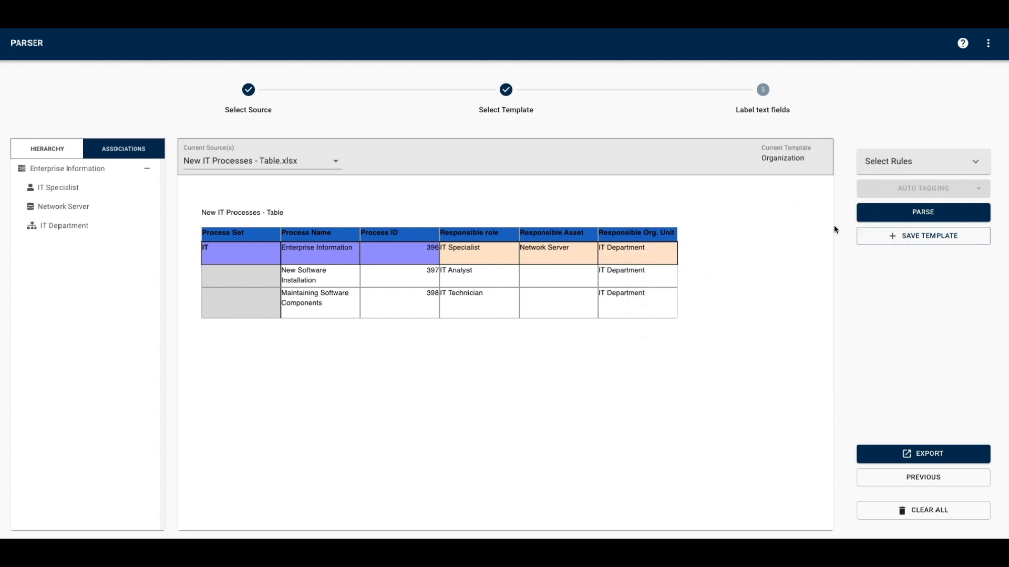
# - Parse the remaining rows of the New IT Processes table and export the parsed objects
pyautogui.click(888, 213)
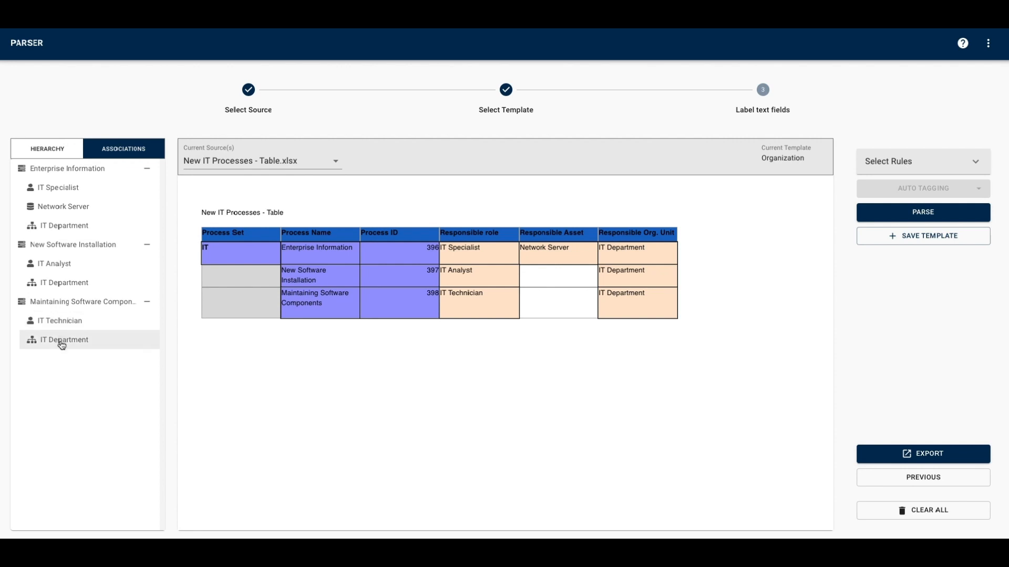
pyautogui.click(880, 463)
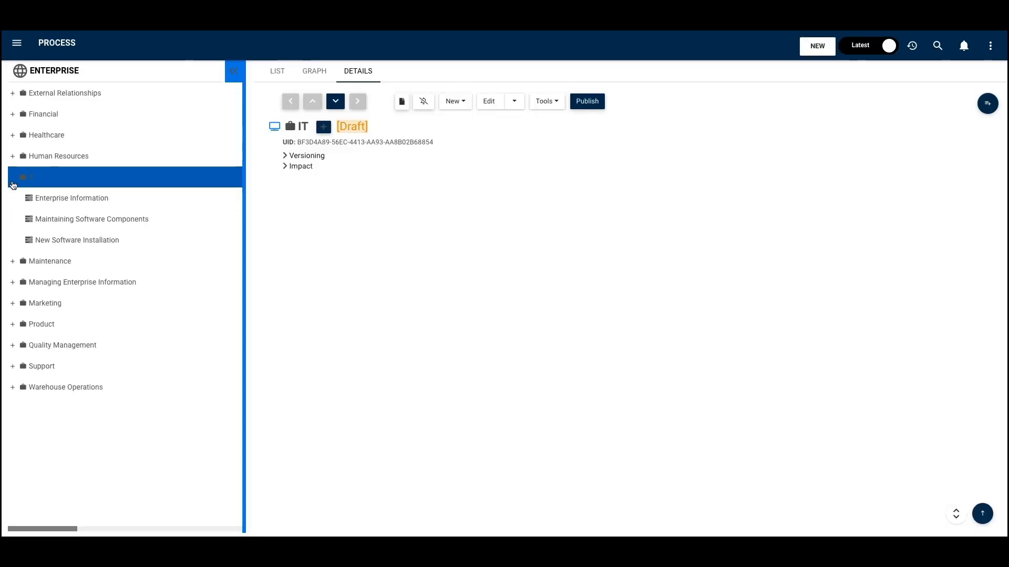
# - Open the Enterprise Information process under IT and view the roles, assets and org units in its responsibilities
pyautogui.click(103, 203)
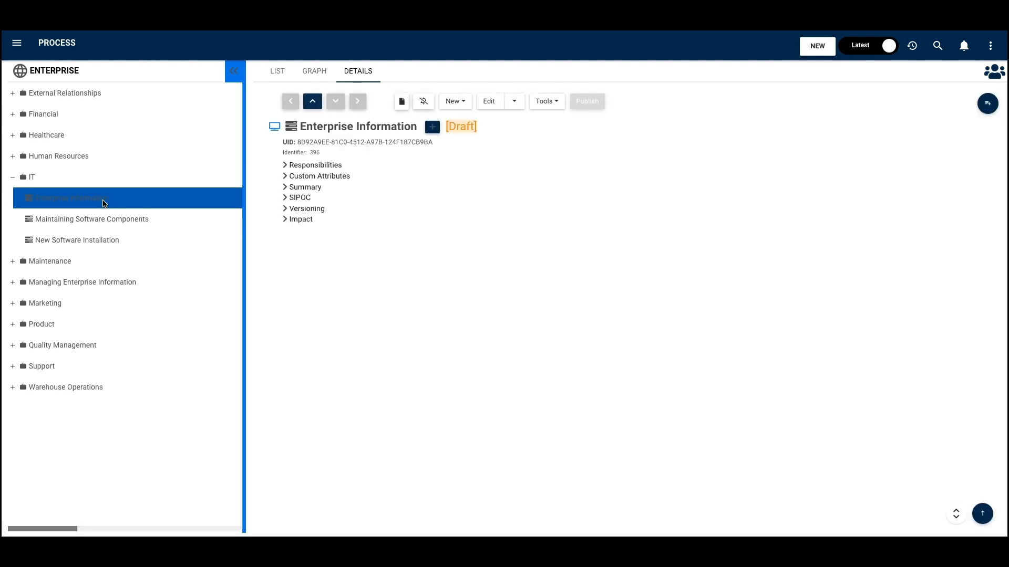
pyautogui.click(287, 166)
pyautogui.click(292, 175)
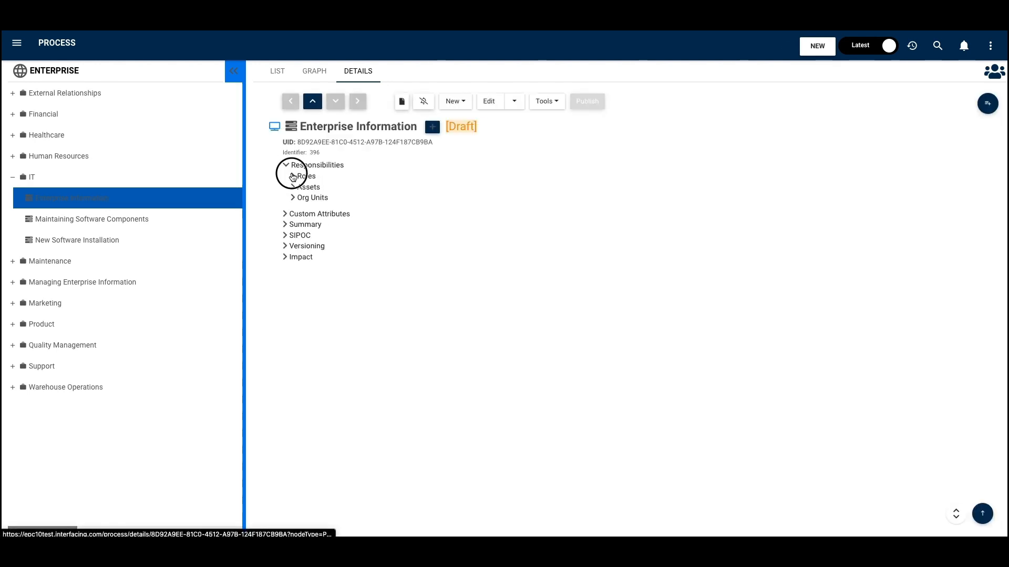
pyautogui.click(292, 197)
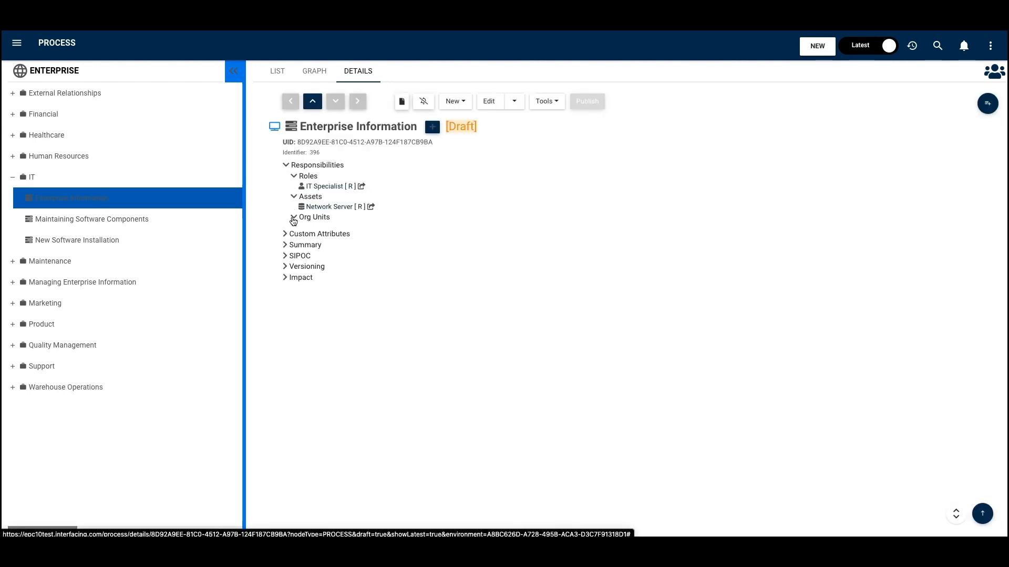
pyautogui.click(294, 217)
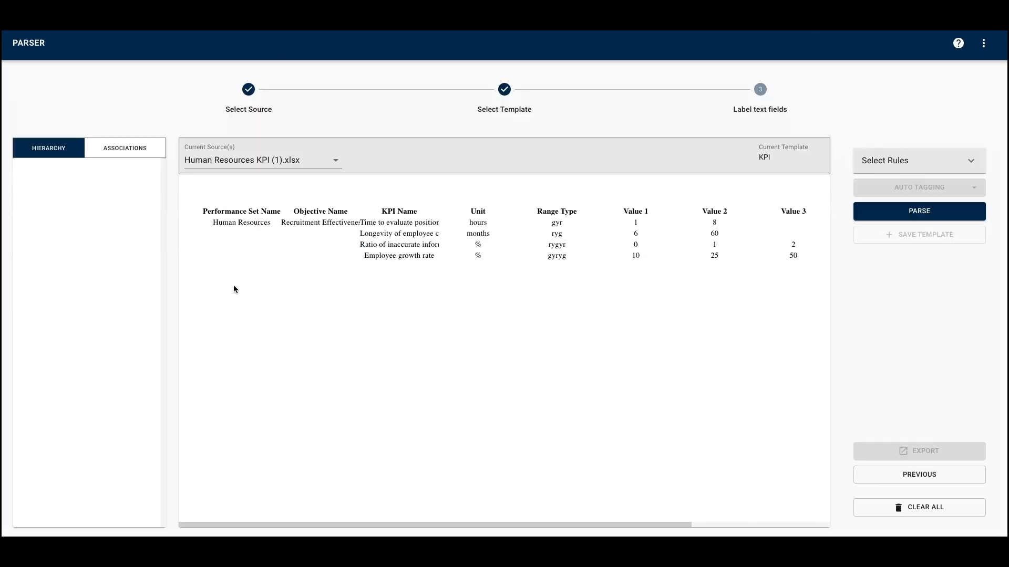
# - Mark the first row of the Human Resources KPI table in the Parser as the columns header
pyautogui.rightClick(190, 214)
pyautogui.moveTo(231, 230)
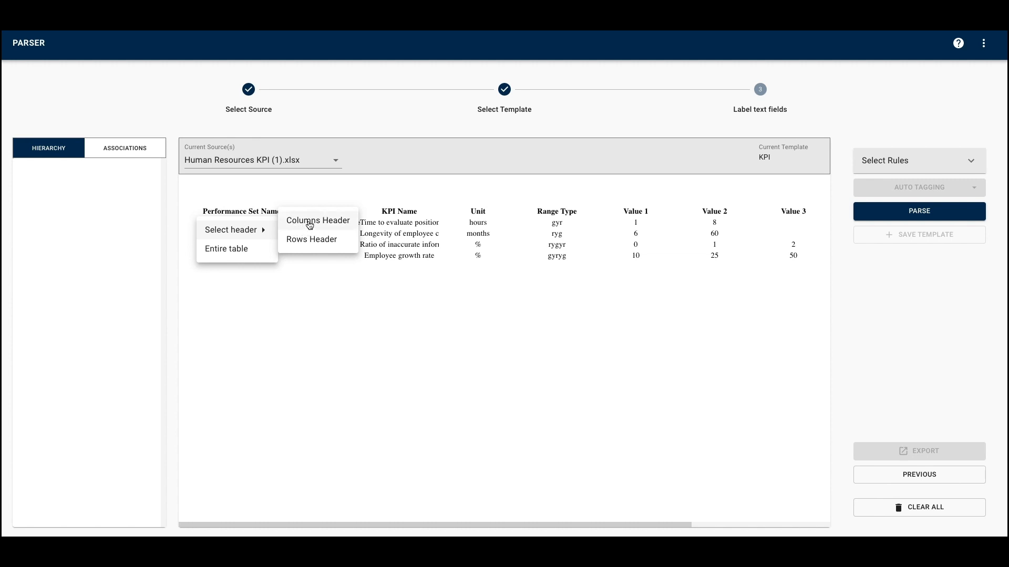
pyautogui.click(310, 225)
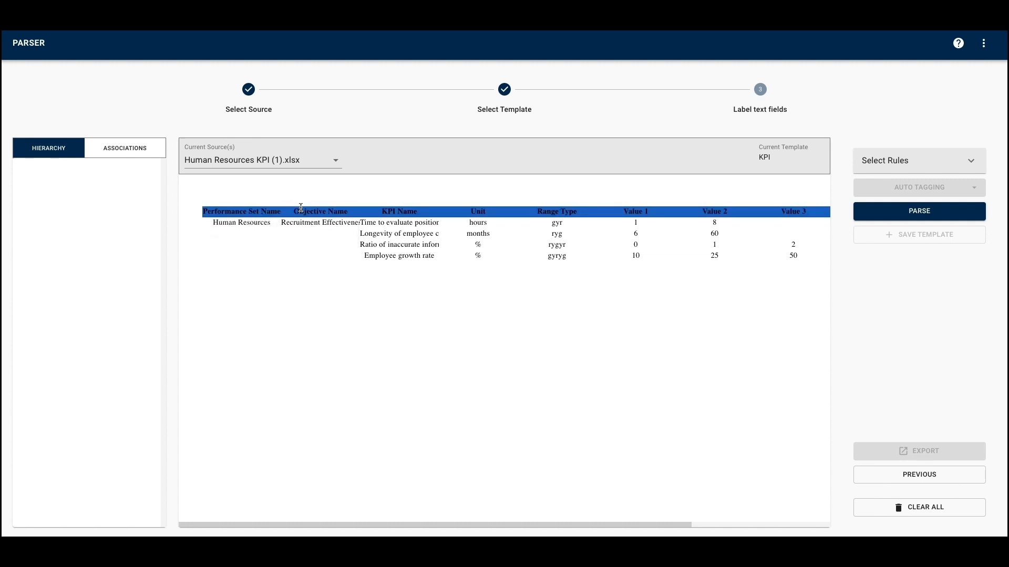
# - Label the Human Resources cell as the Name of a Performance Set
pyautogui.click(251, 227)
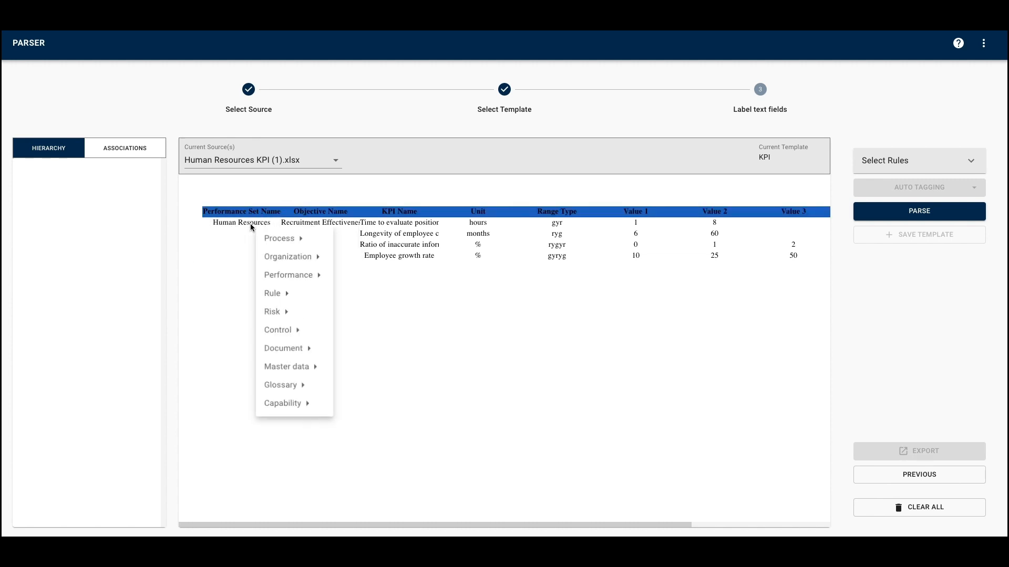
pyautogui.moveTo(310, 277)
pyautogui.moveTo(375, 278)
pyautogui.moveTo(383, 239)
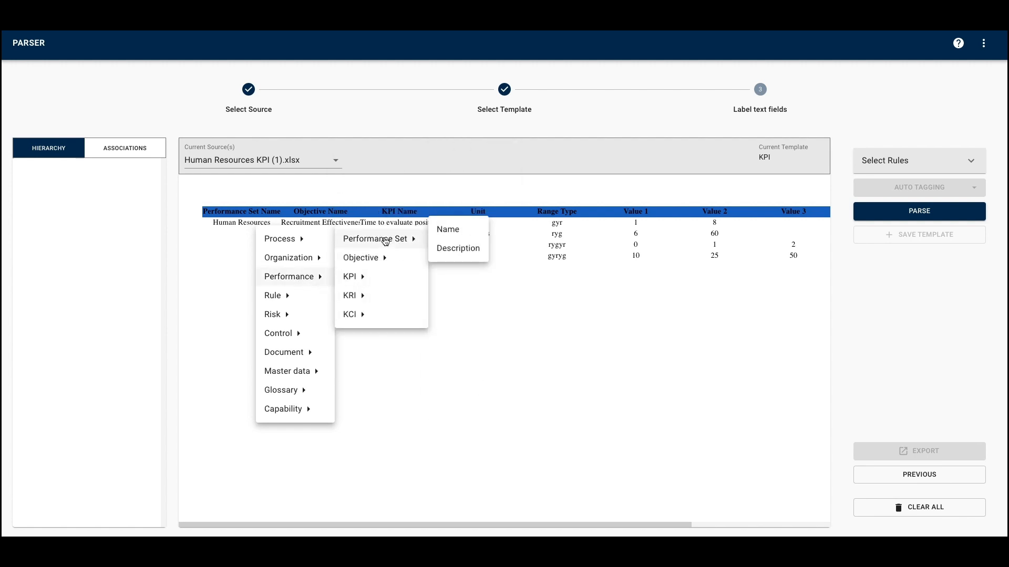
pyautogui.click(455, 231)
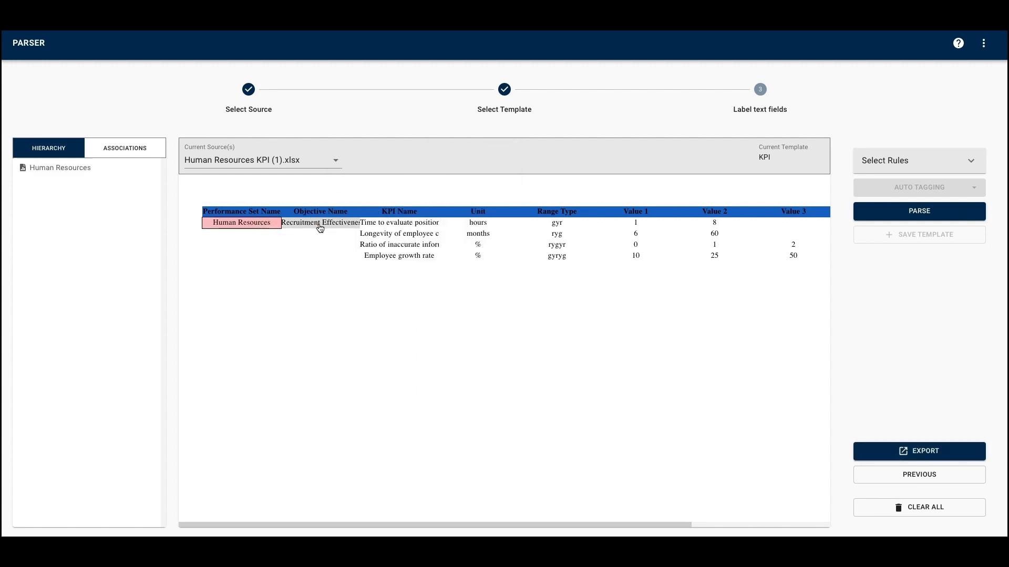
# - Label the Recruitment Effectiveness cell as the Name of a performance Objective
pyautogui.click(319, 227)
pyautogui.moveTo(386, 277)
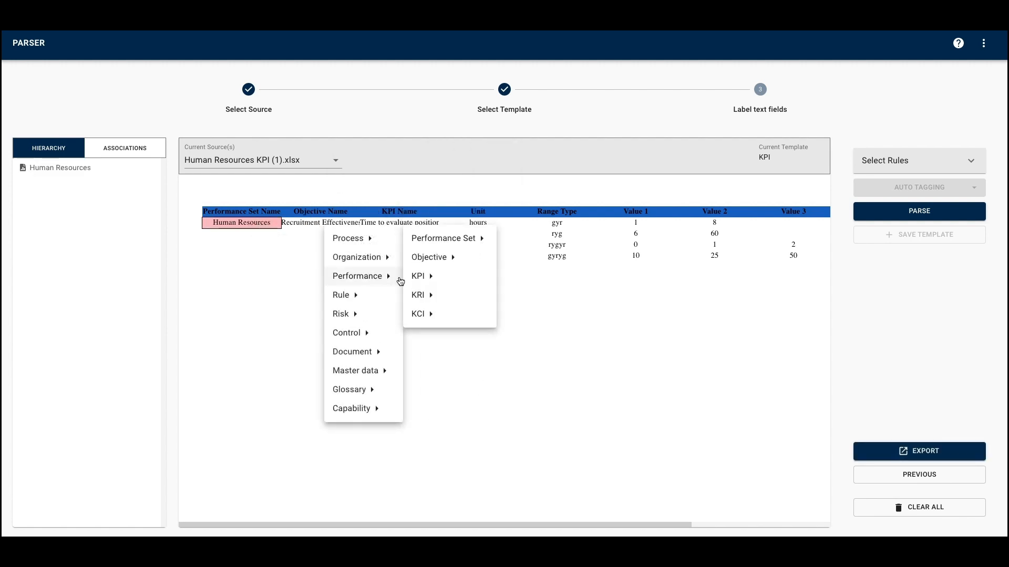
pyautogui.moveTo(438, 259)
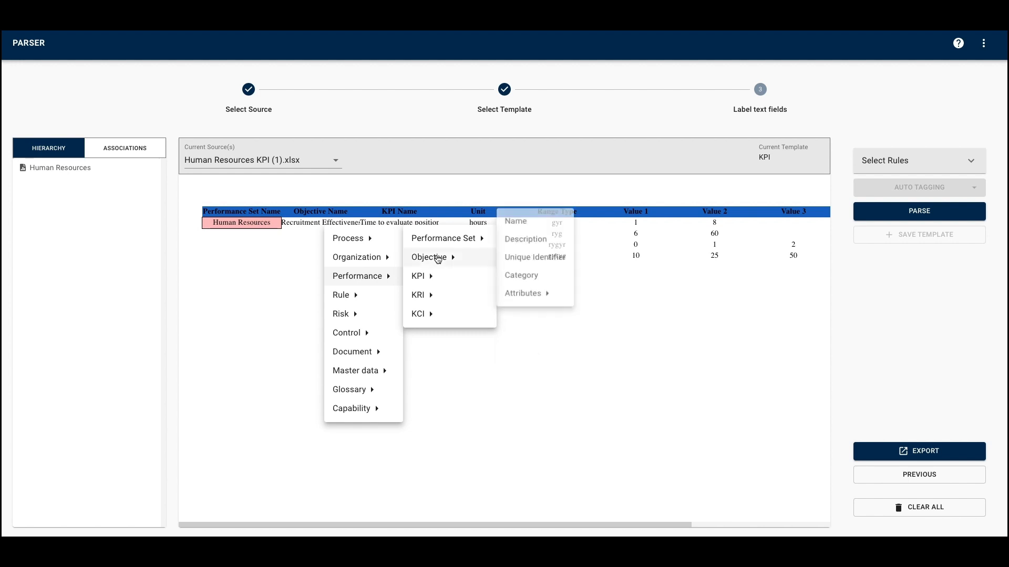
pyautogui.click(523, 221)
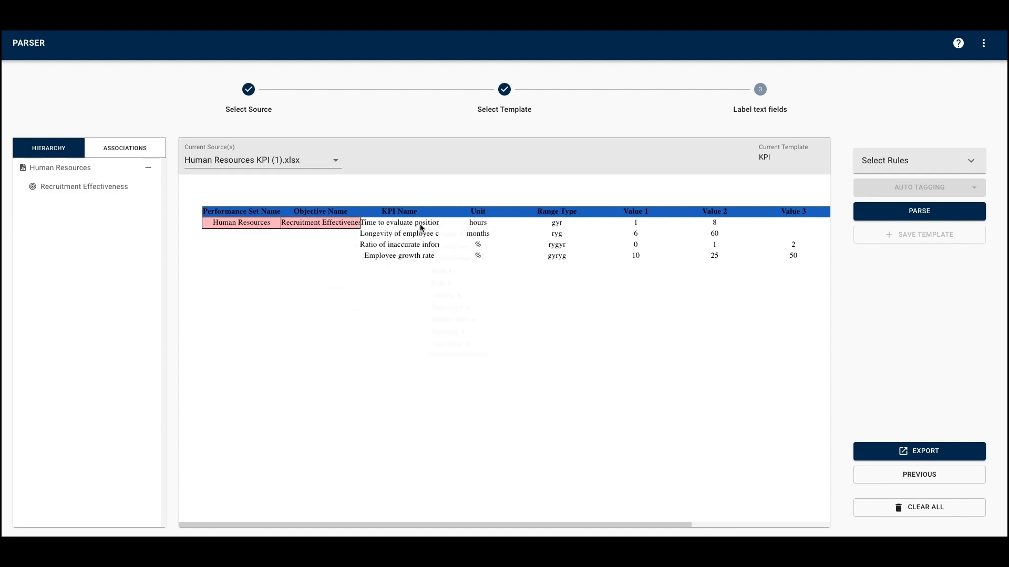
# - Open the Performance labelling options for the first cell in the KPI Name column
pyautogui.click(421, 228)
pyautogui.moveTo(462, 277)
pyautogui.moveTo(510, 280)
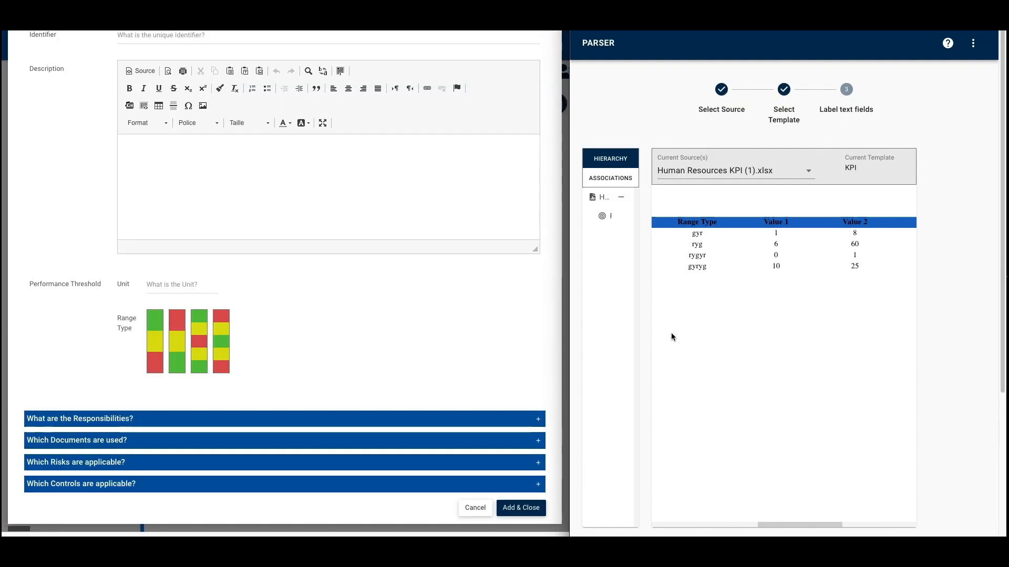
# - Preview all four performance threshold range types in the KPI form and compare them with the spreadsheet's Range Type codes
pyautogui.click(152, 329)
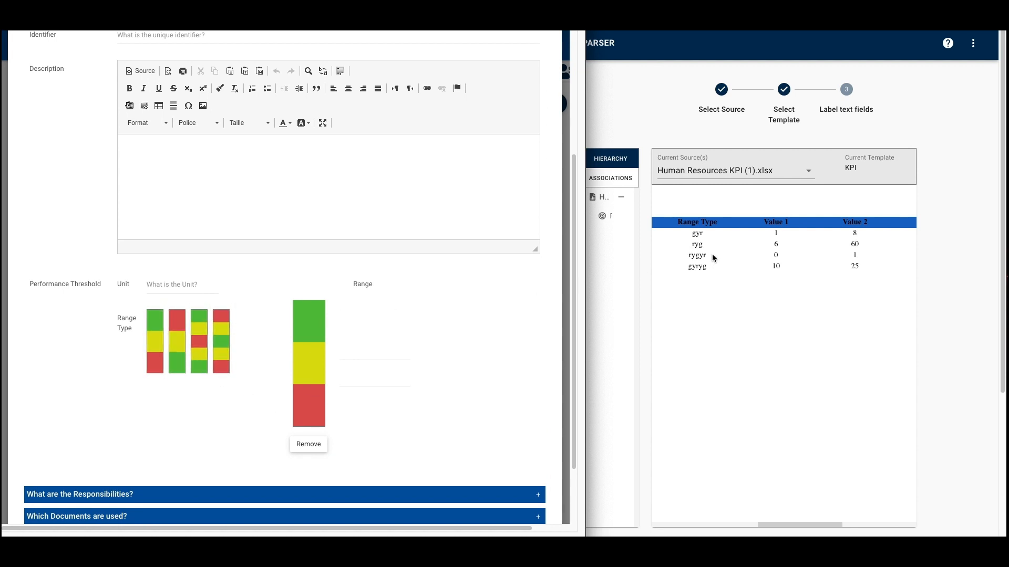
pyautogui.click(175, 342)
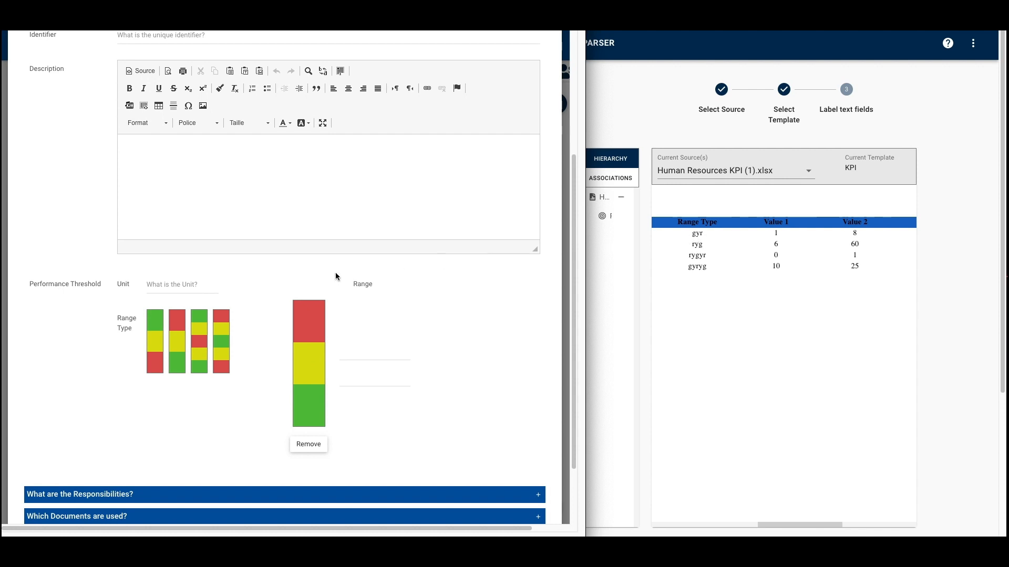
pyautogui.click(207, 342)
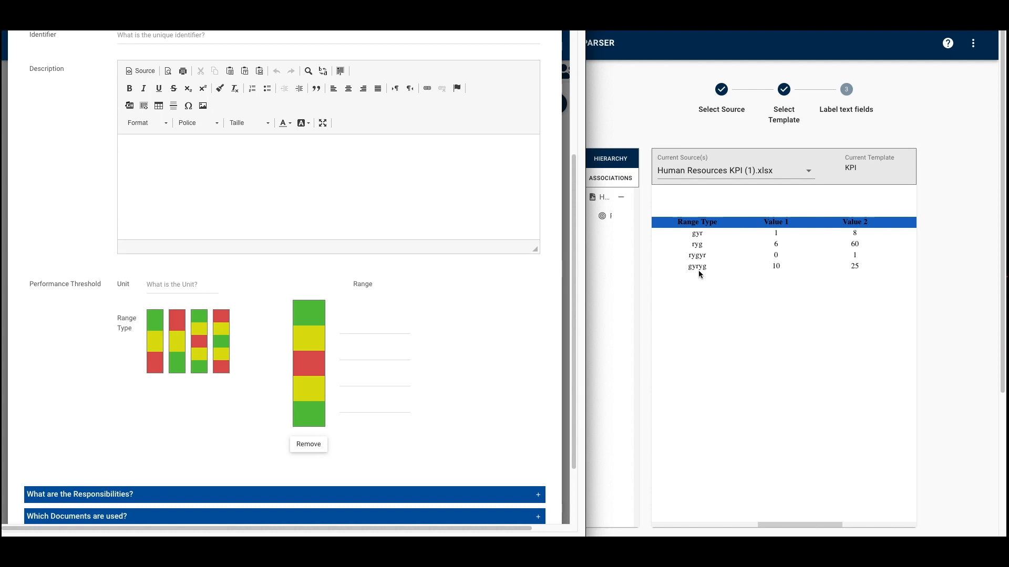
pyautogui.click(221, 342)
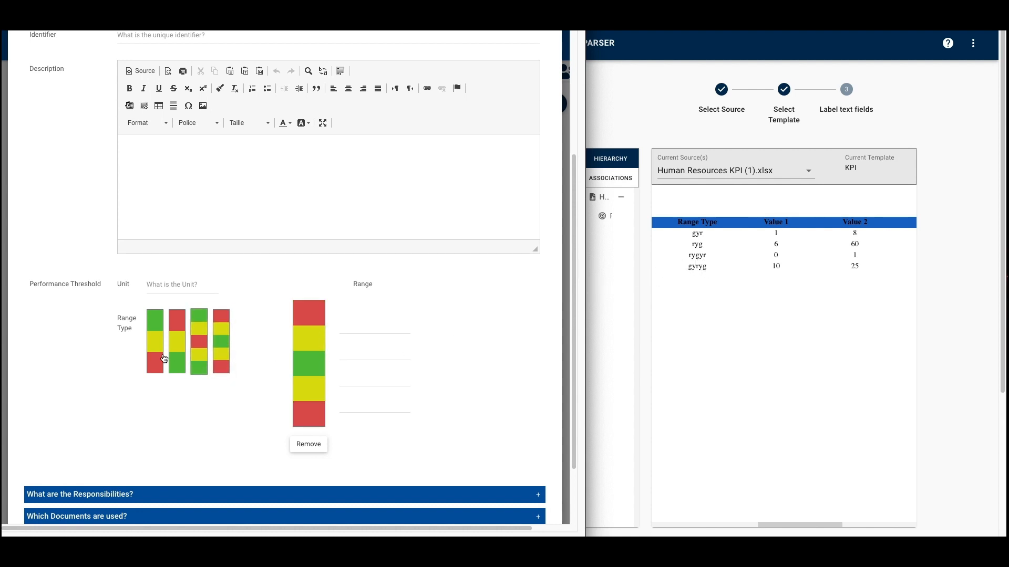
# - Compare the range fields of the green-yellow-red and green-yellow-red-yellow-green threshold types with the spreadsheet's value columns
pyautogui.click(159, 351)
pyautogui.click(367, 354)
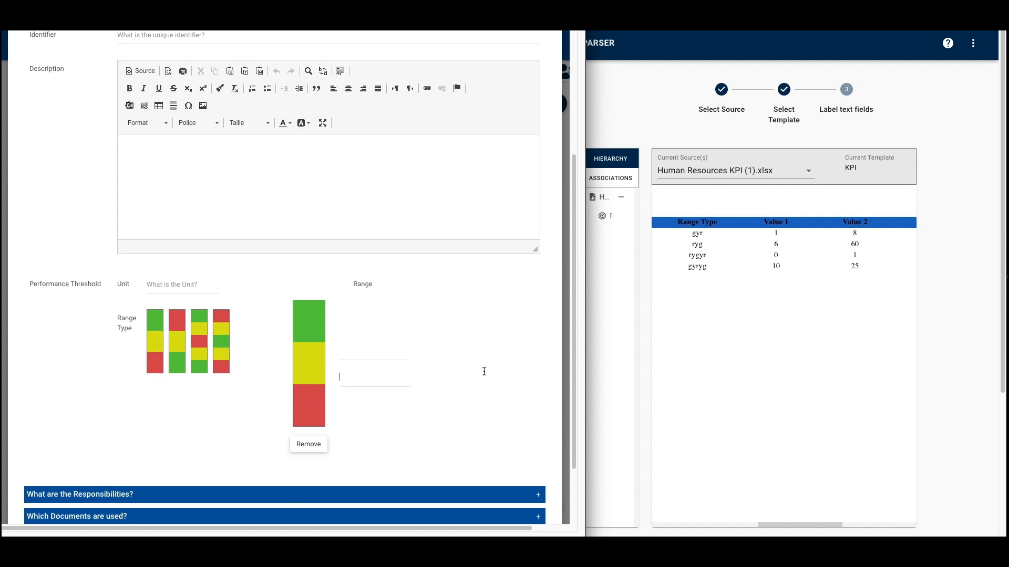
pyautogui.click(677, 493)
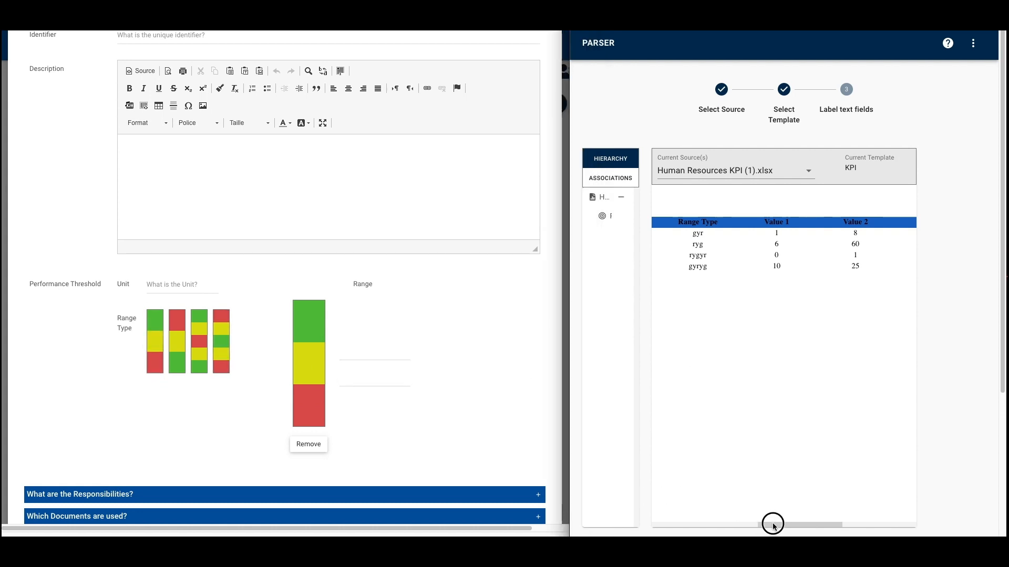
pyautogui.moveTo(772, 525); pyautogui.dragTo(803, 525)
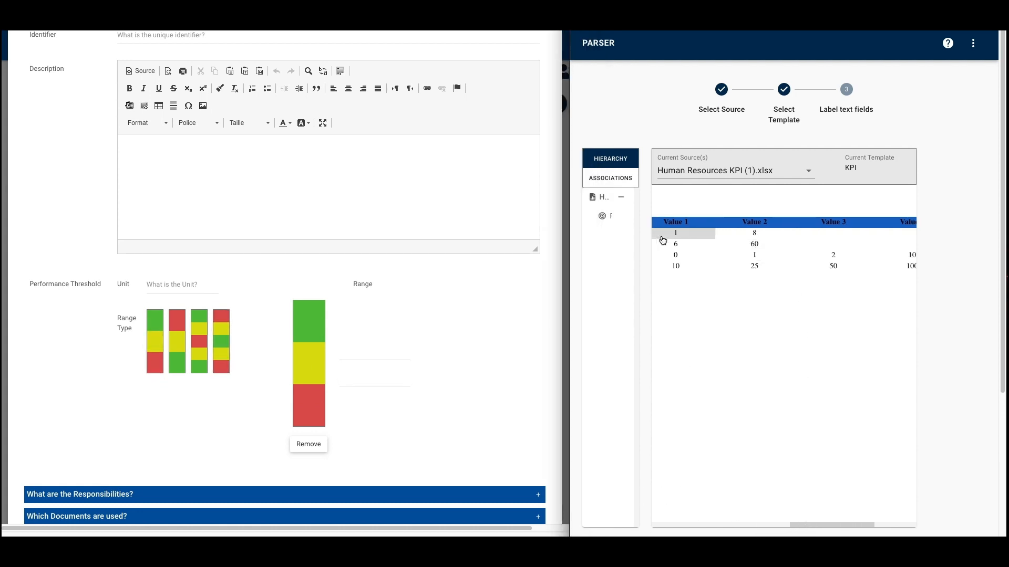
pyautogui.click(204, 342)
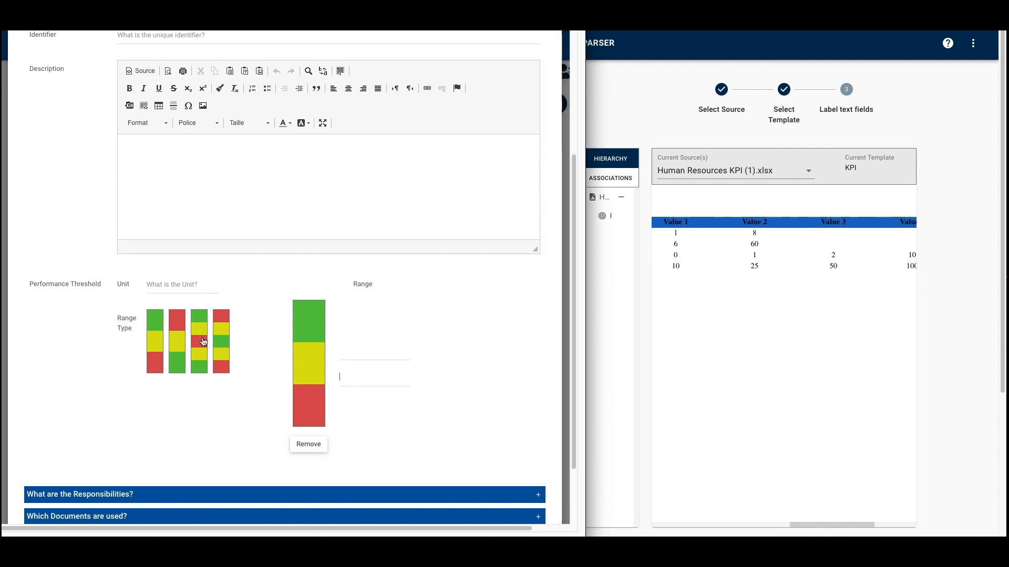
pyautogui.click(204, 342)
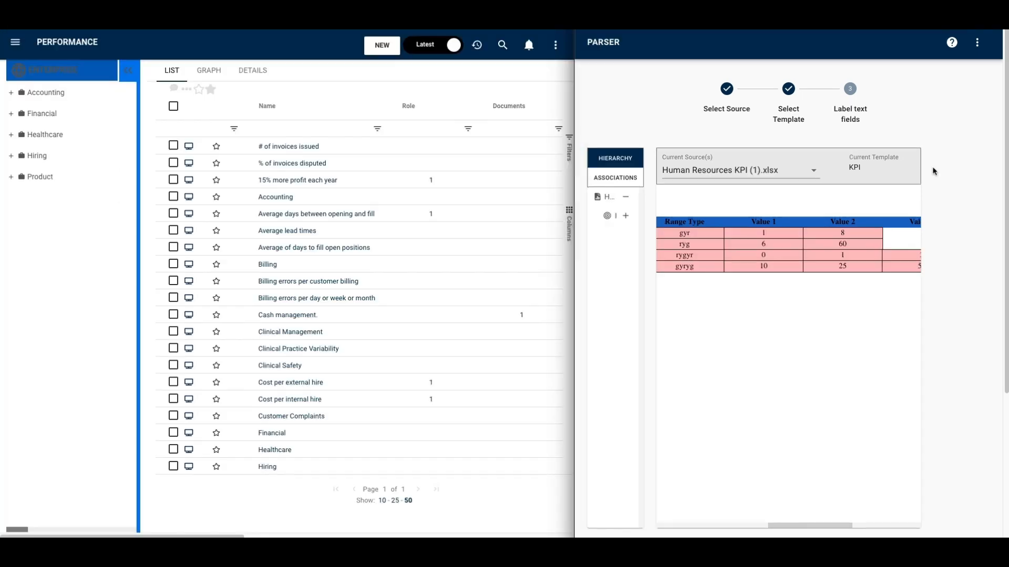
# - Export the labelled Human Resources KPI spreadsheet from the Parser into the Performance module
pyautogui.scroll(-4, 933, 170)
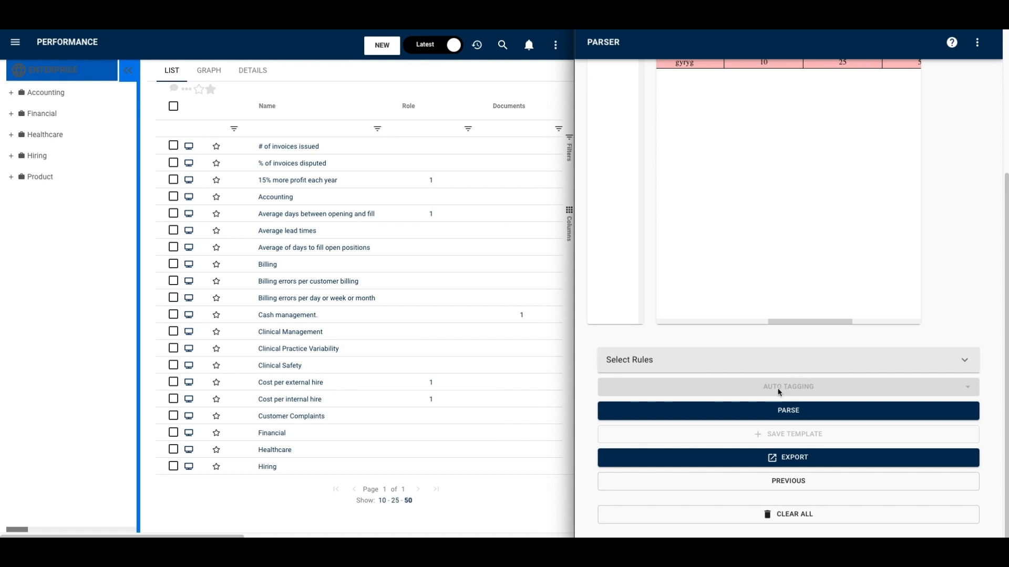
pyautogui.click(793, 460)
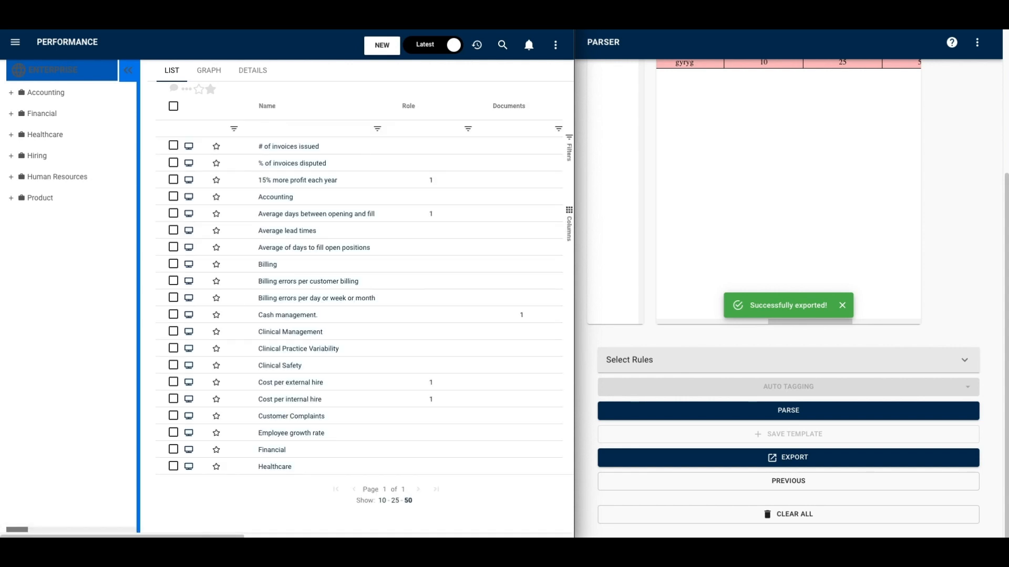
# - Expand Human Resources and its Recruitment Effectiveness objective, and view the Employee growth rate KPI's details and gauge
pyautogui.click(12, 179)
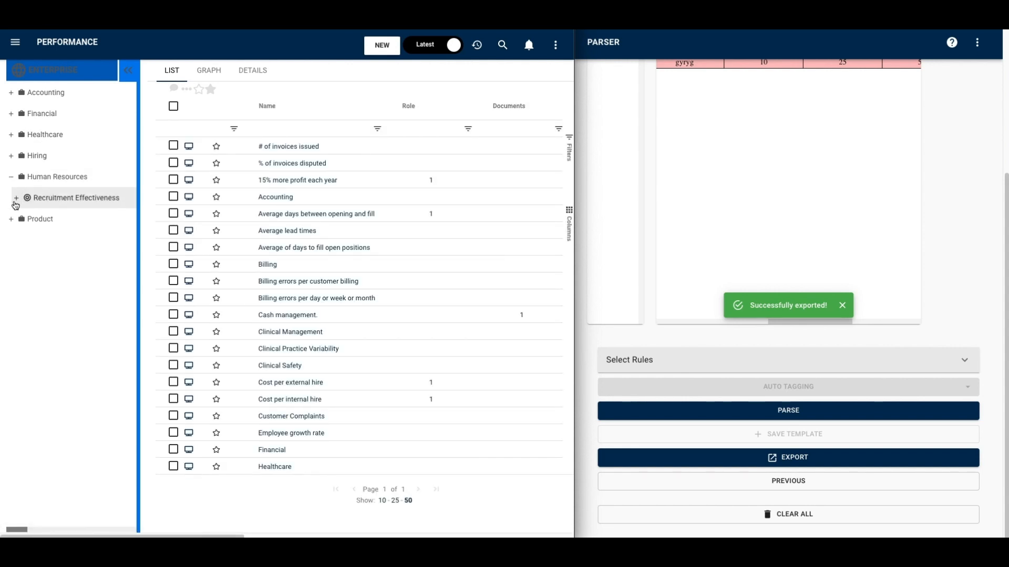
pyautogui.click(16, 198)
pyautogui.click(62, 225)
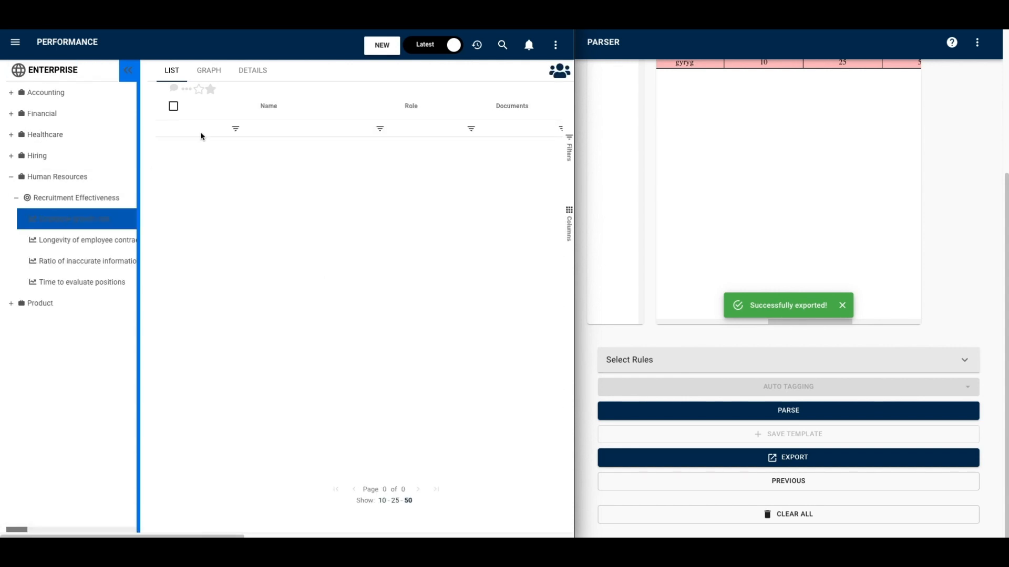
pyautogui.click(248, 74)
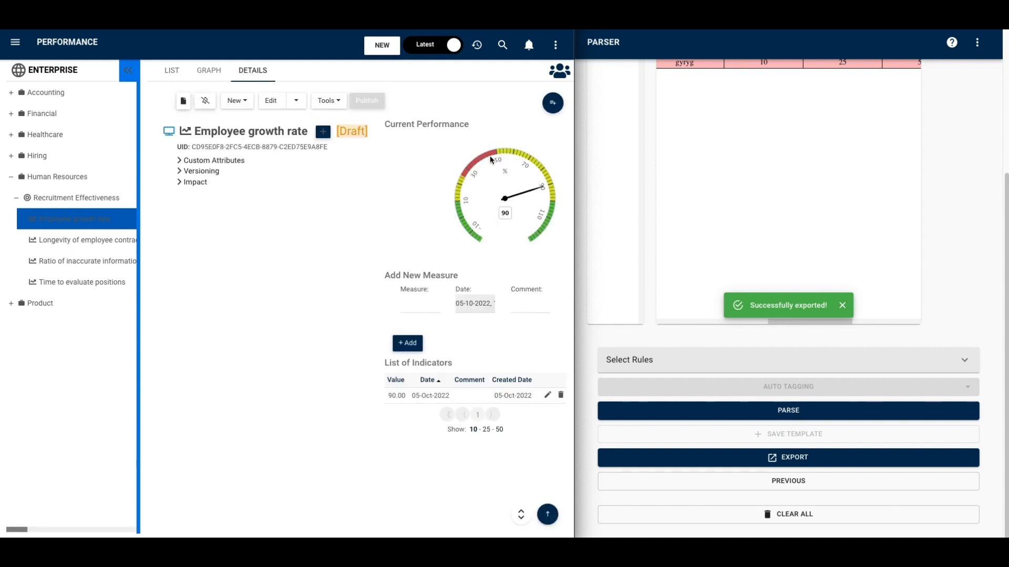
pyautogui.click(405, 396)
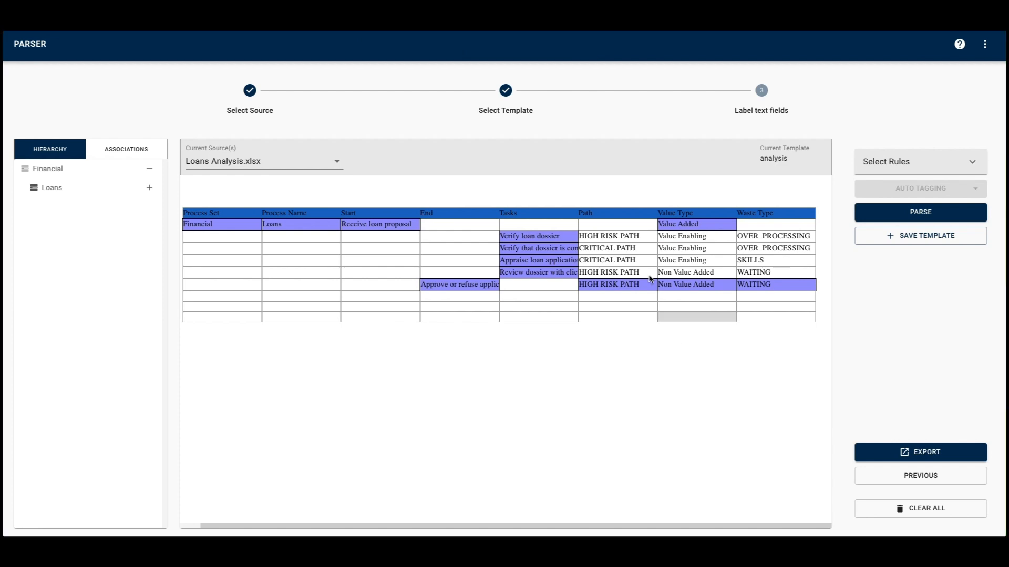
# - In Loans Analysis.xlsx, label the HIGH RISK PATH cell of the Verify loan dossier row as the Path of a process Task
pyautogui.click(629, 235)
pyautogui.rightClick(631, 236)
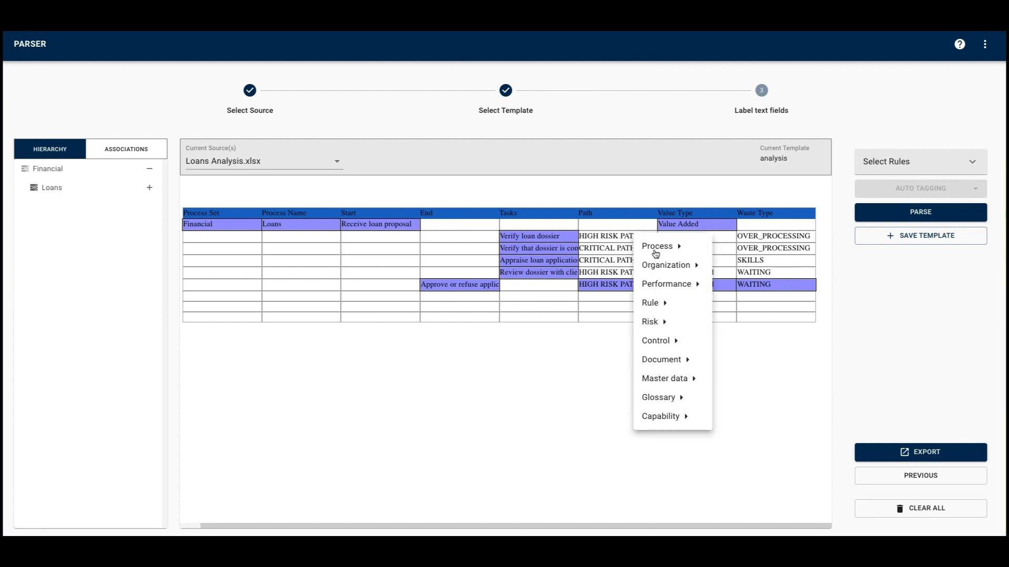
pyautogui.moveTo(661, 245)
pyautogui.moveTo(733, 236)
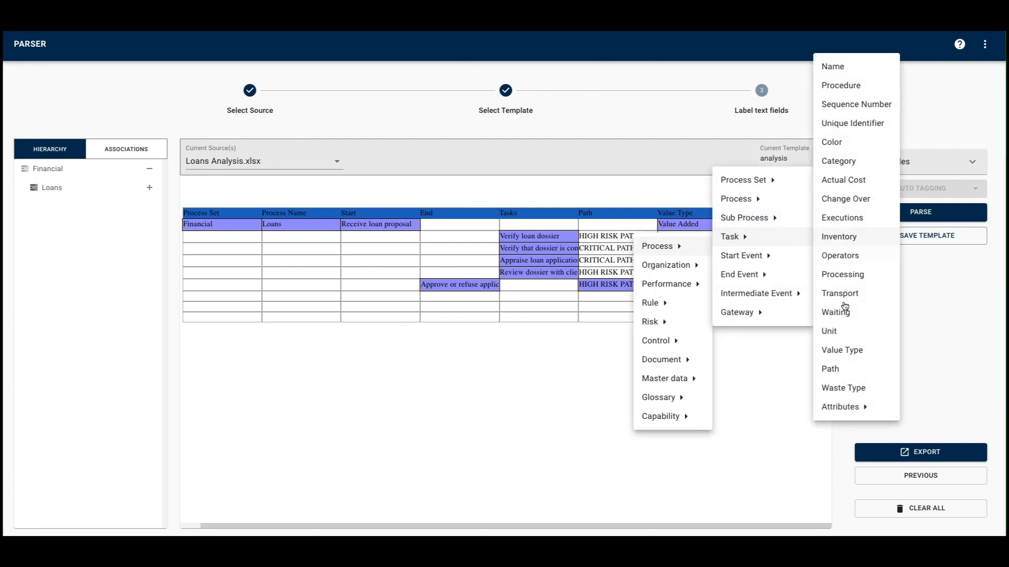
pyautogui.click(831, 369)
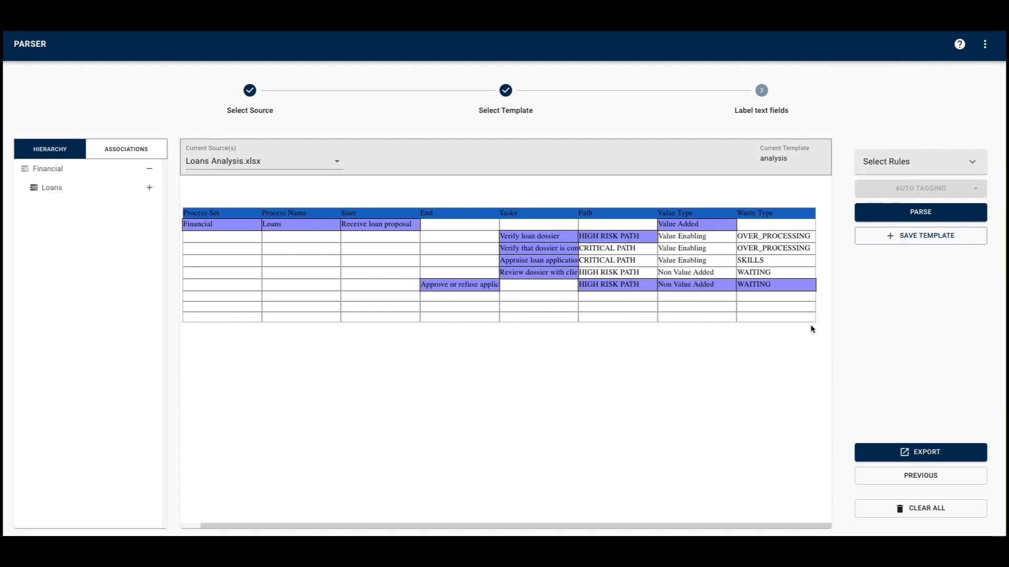
# - Label the Value Enabling cell of the Verify loan dossier row as the Value Type of a process Task
pyautogui.rightClick(701, 239)
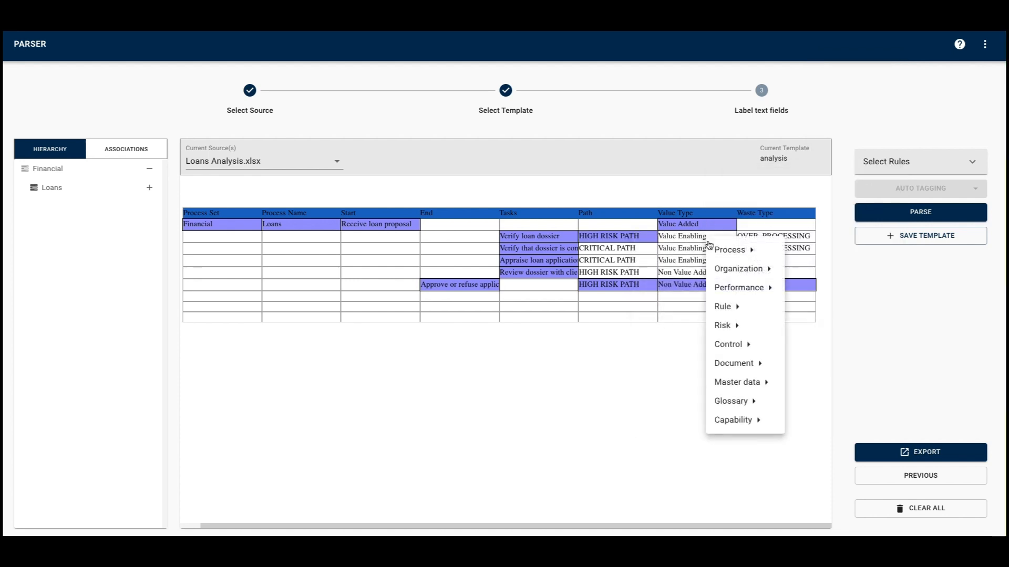
pyautogui.moveTo(732, 249)
pyautogui.moveTo(806, 241)
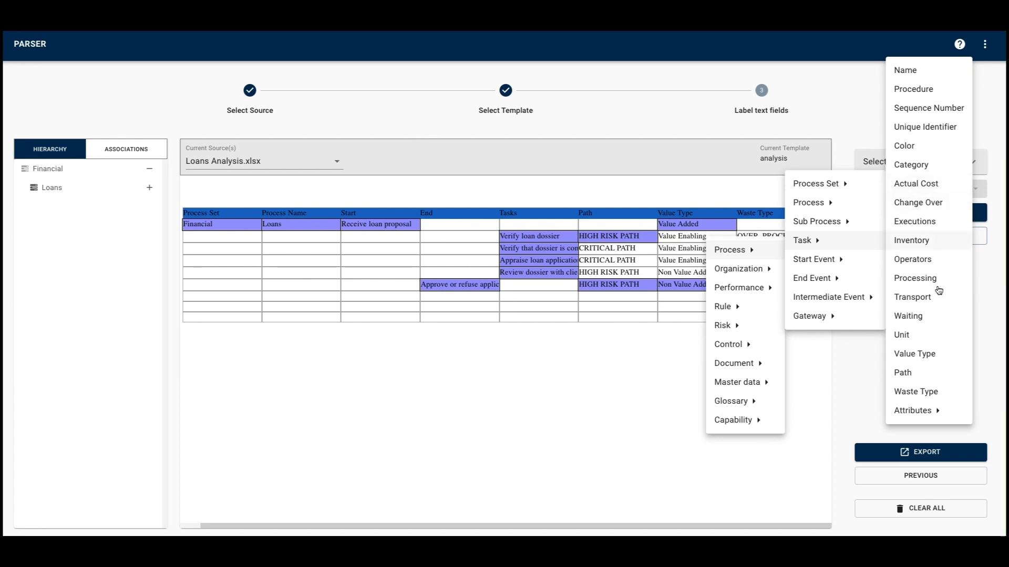
pyautogui.click(939, 355)
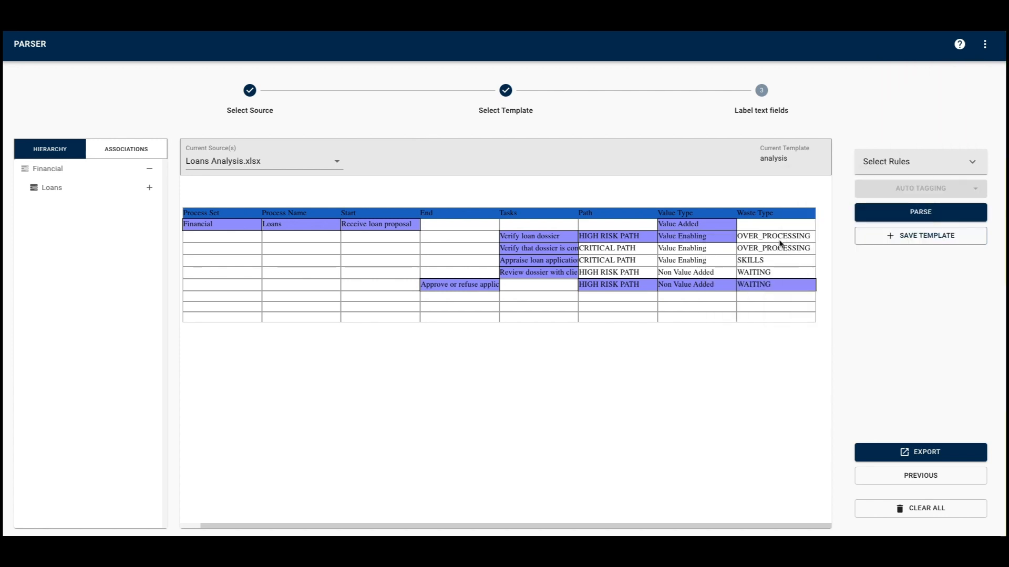
# - Label the OVER_PROCESSING cell of the Verify loan dossier row as the Waste Type of a process Task
pyautogui.rightClick(784, 237)
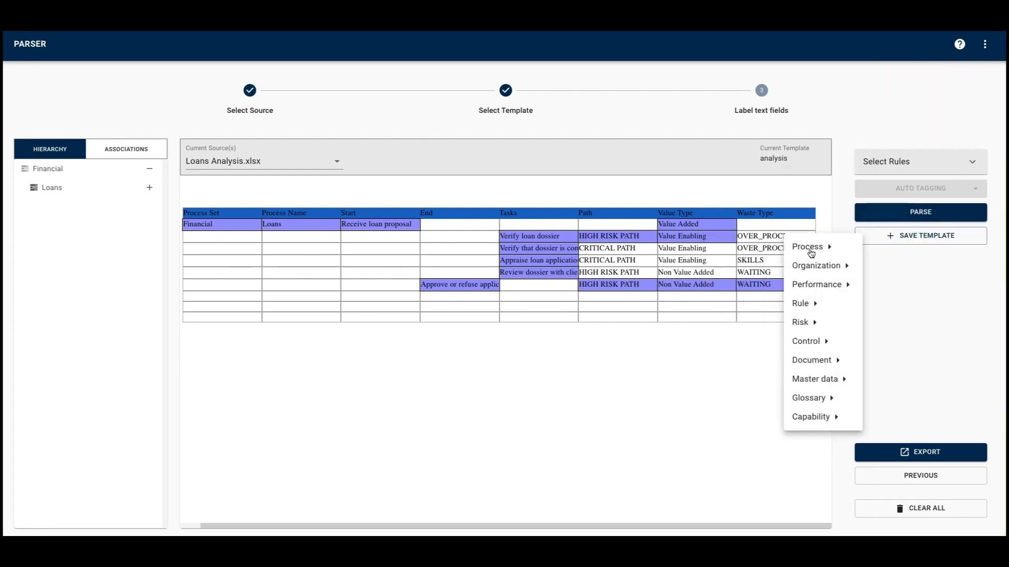
pyautogui.moveTo(812, 252)
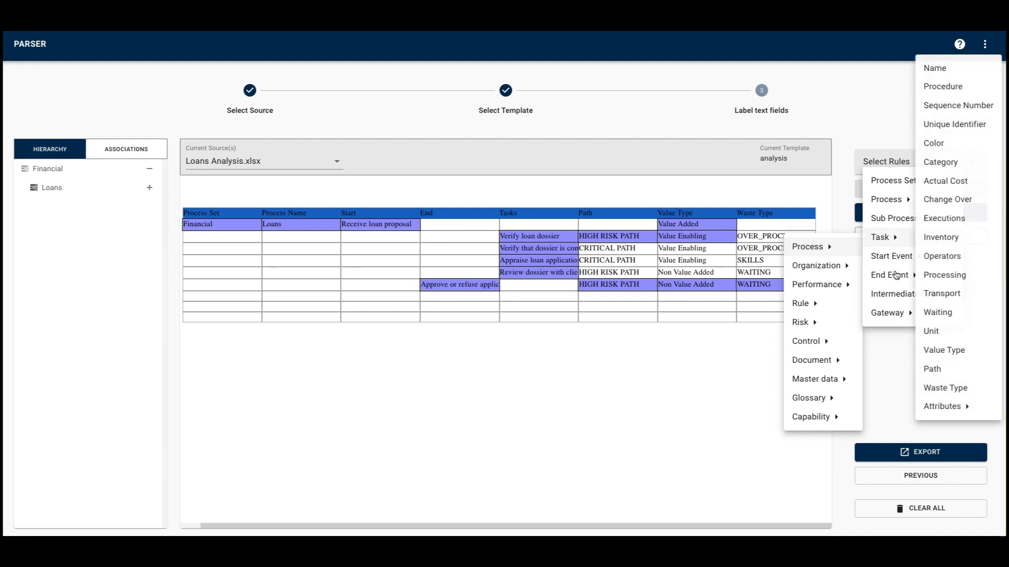
pyautogui.moveTo(895, 237)
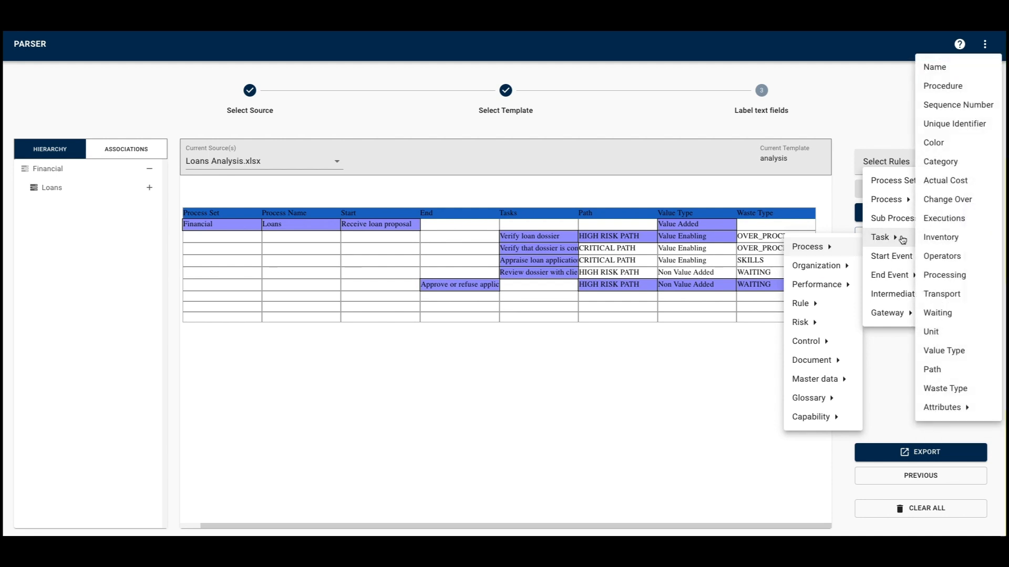
pyautogui.click(955, 395)
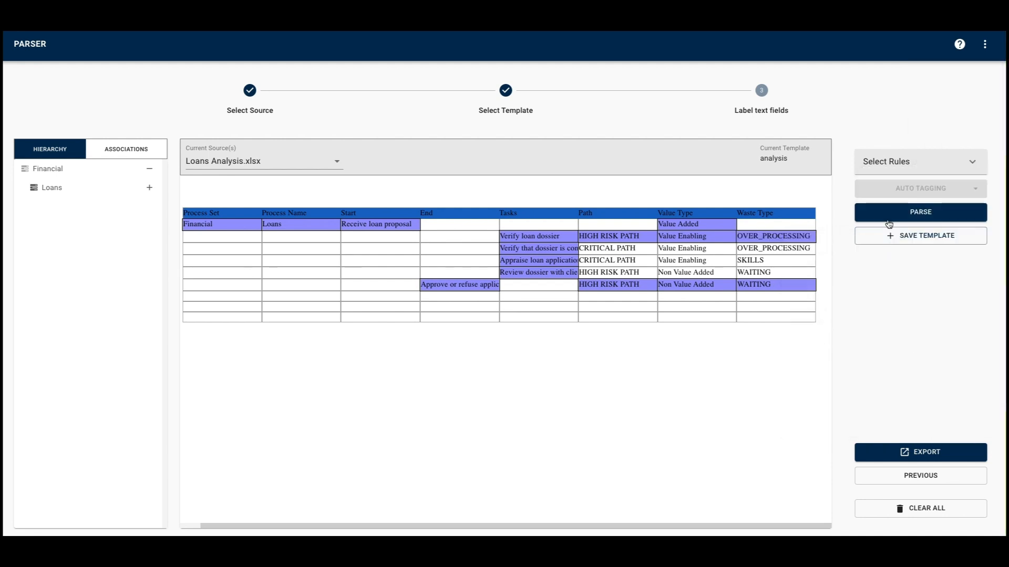
# - Parse the Loans Analysis spreadsheet to apply the labels to the remaining task rows, and export the result
pyautogui.click(889, 211)
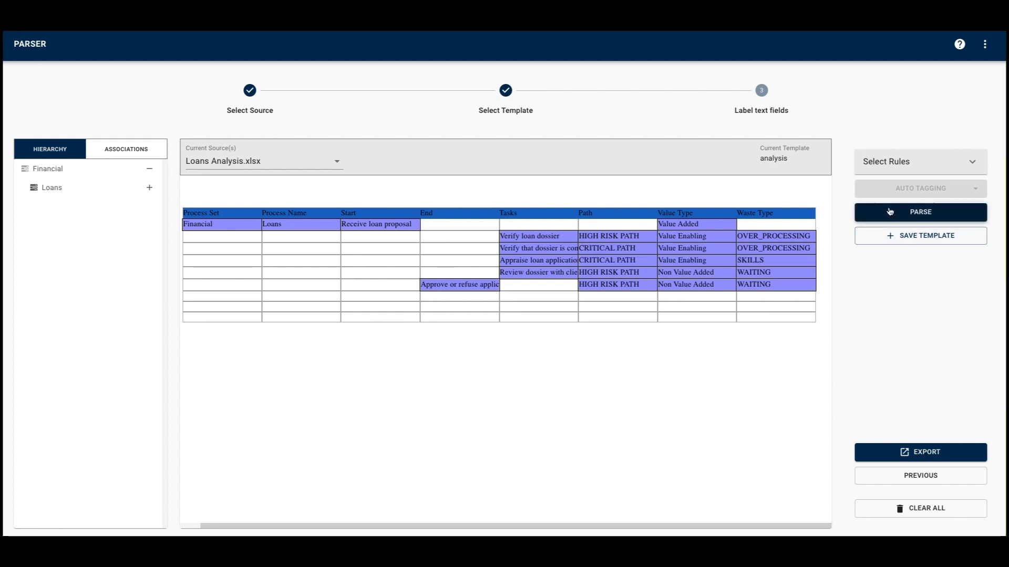
pyautogui.click(959, 453)
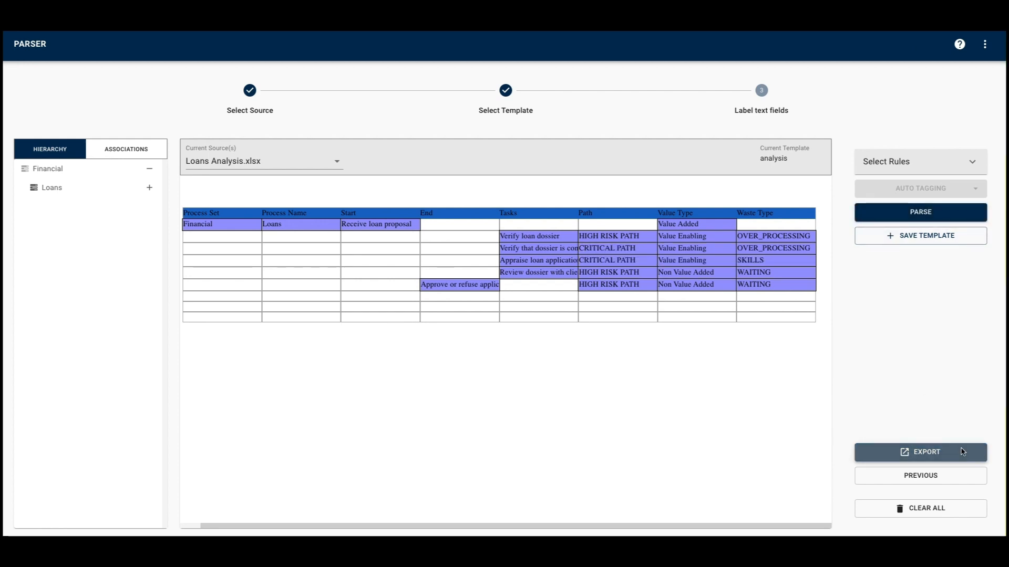